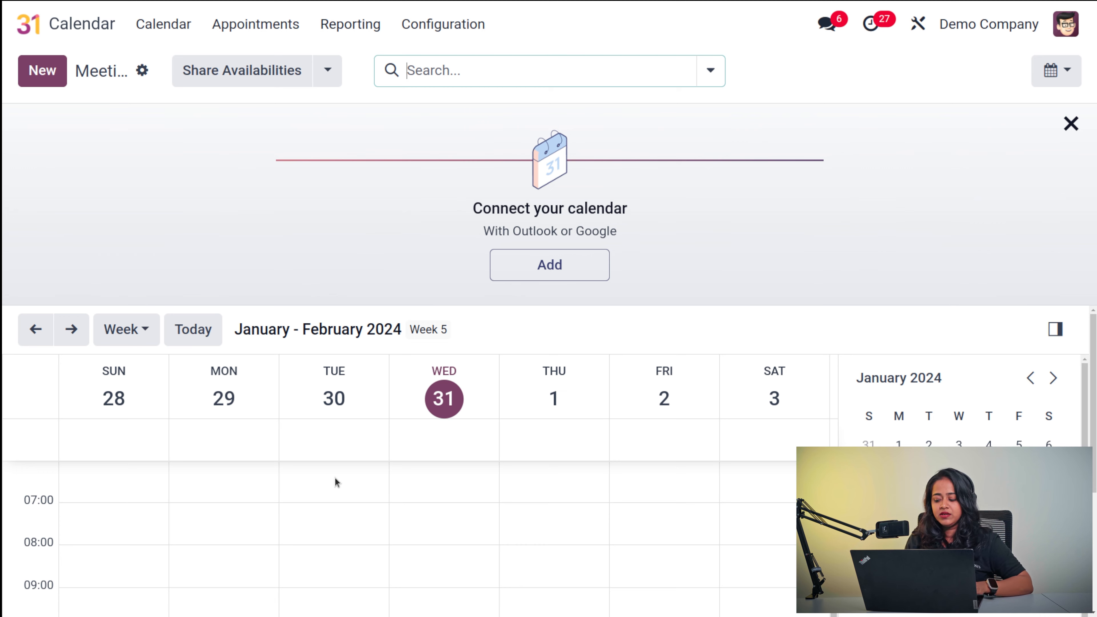
- Dismiss the calendar onboarding banner and confirm hiding its configuration steps
scroll(335, 477, "down", 7)
scroll(335, 478, "up", 11)
scroll(335, 478, "down", 11)
scroll(335, 478, "up", 3)
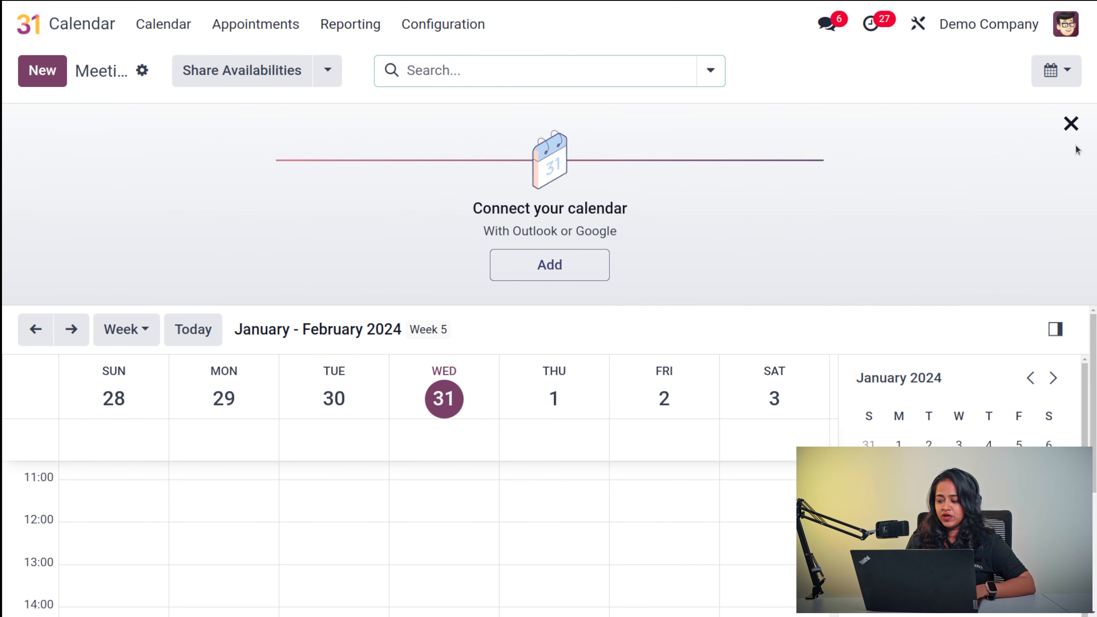
left_click(1070, 124)
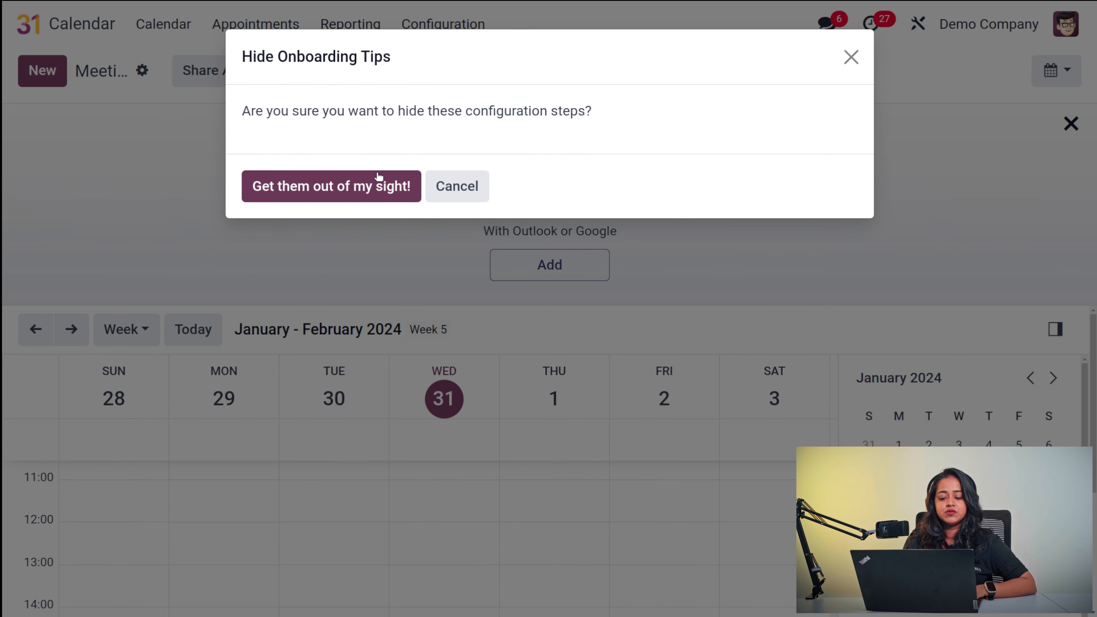
left_click(354, 196)
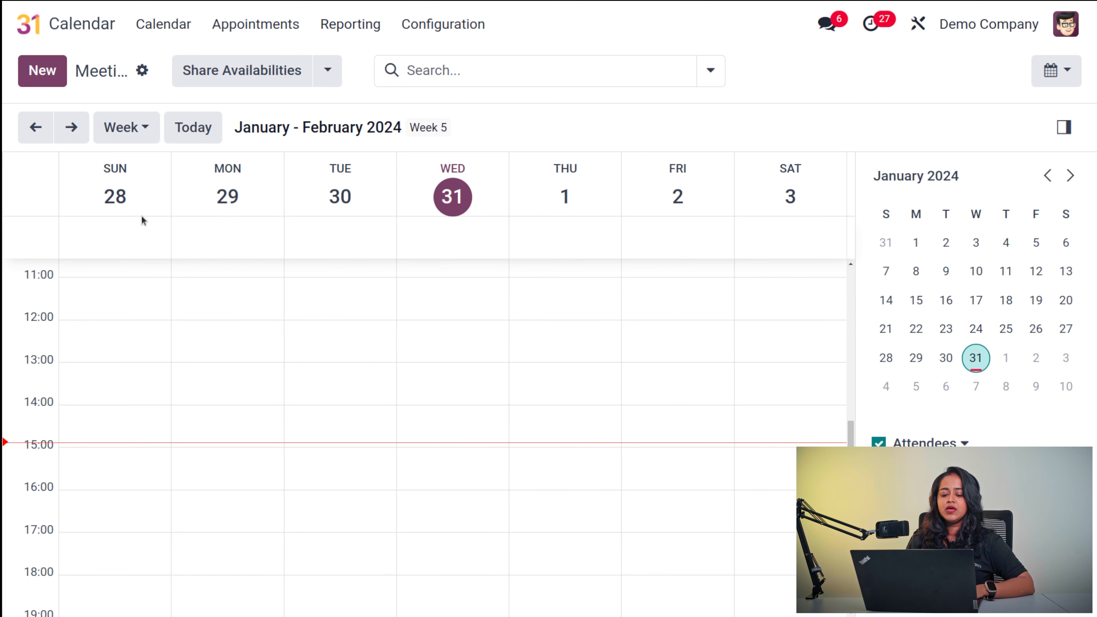
- Switch the calendar to month view and start a new event on January 31, 2024 titled "Demo event"
left_click(152, 135)
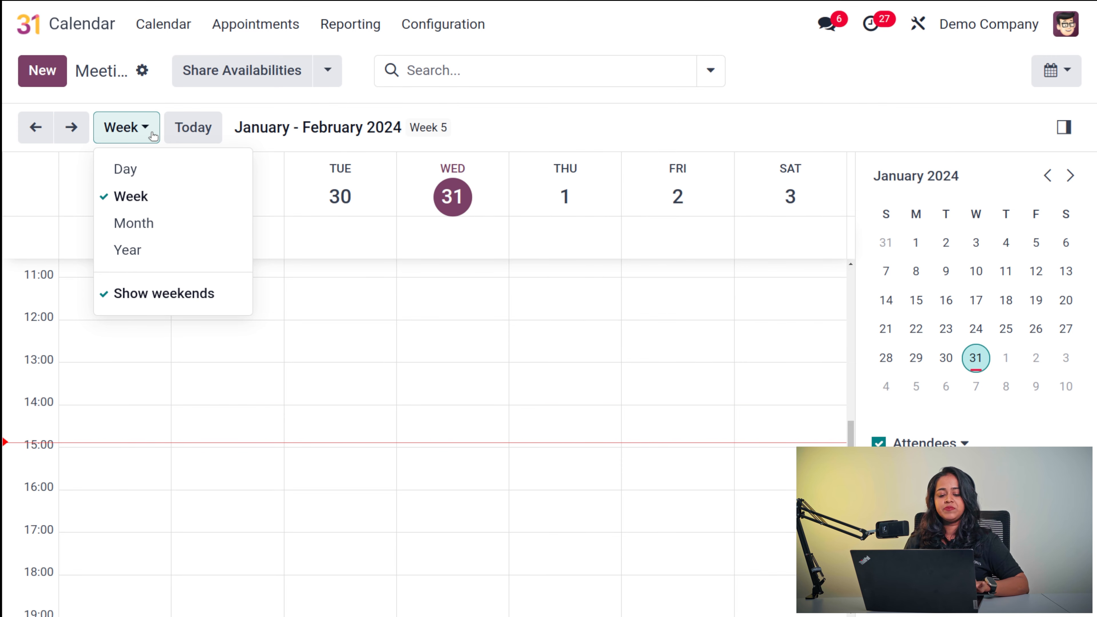
left_click(163, 222)
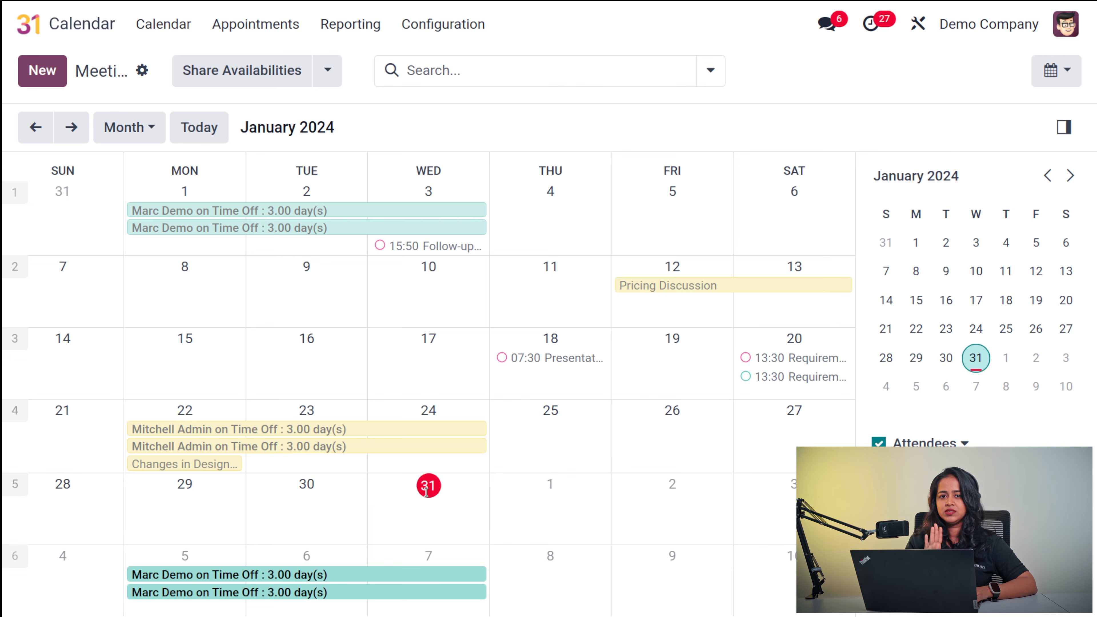
left_click(422, 512)
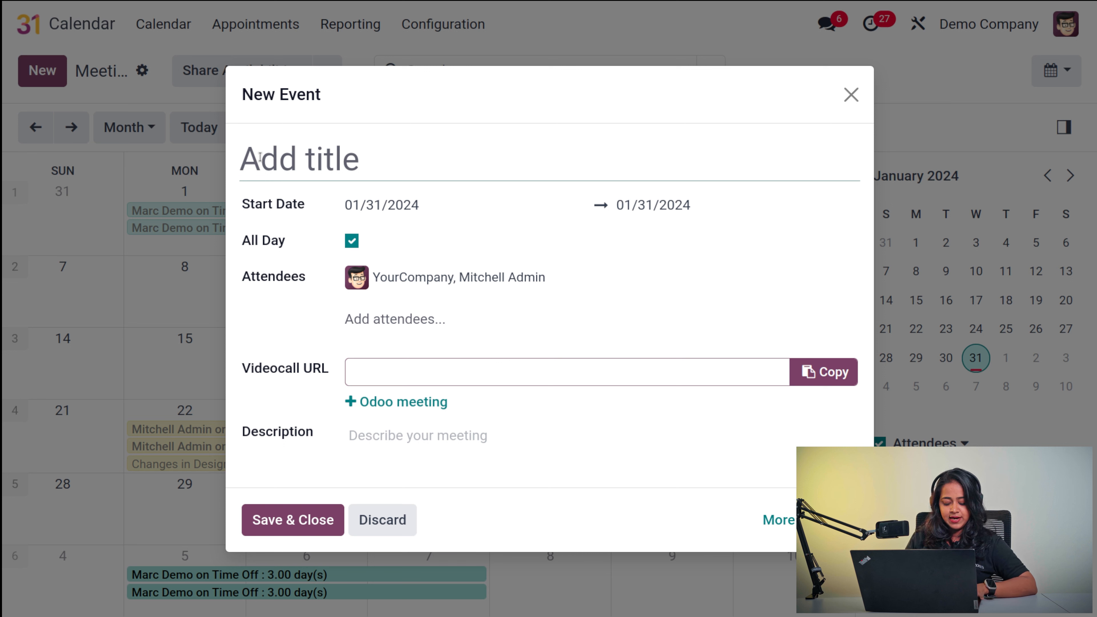
type("Demo event")
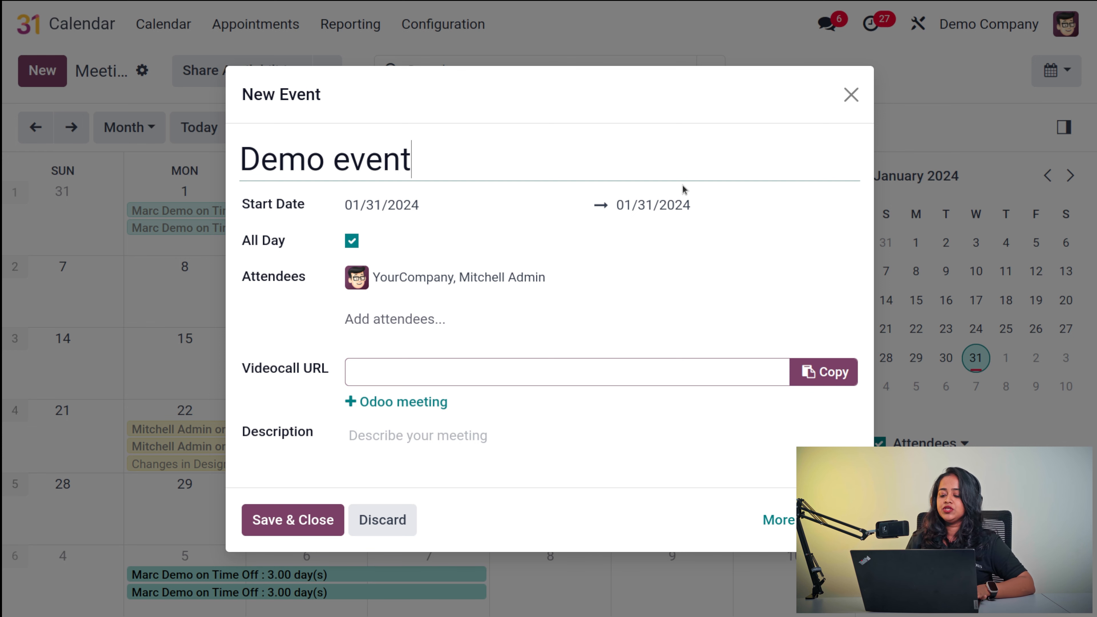
- Set the end date of the new event to 02/02/2024
left_click(689, 204)
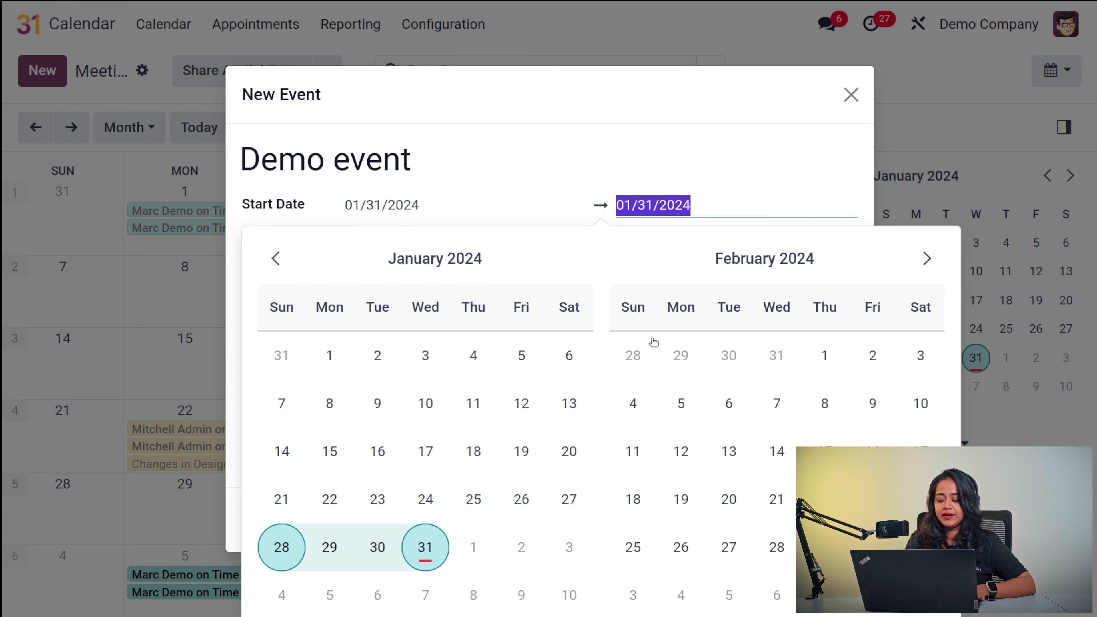
left_click(830, 347)
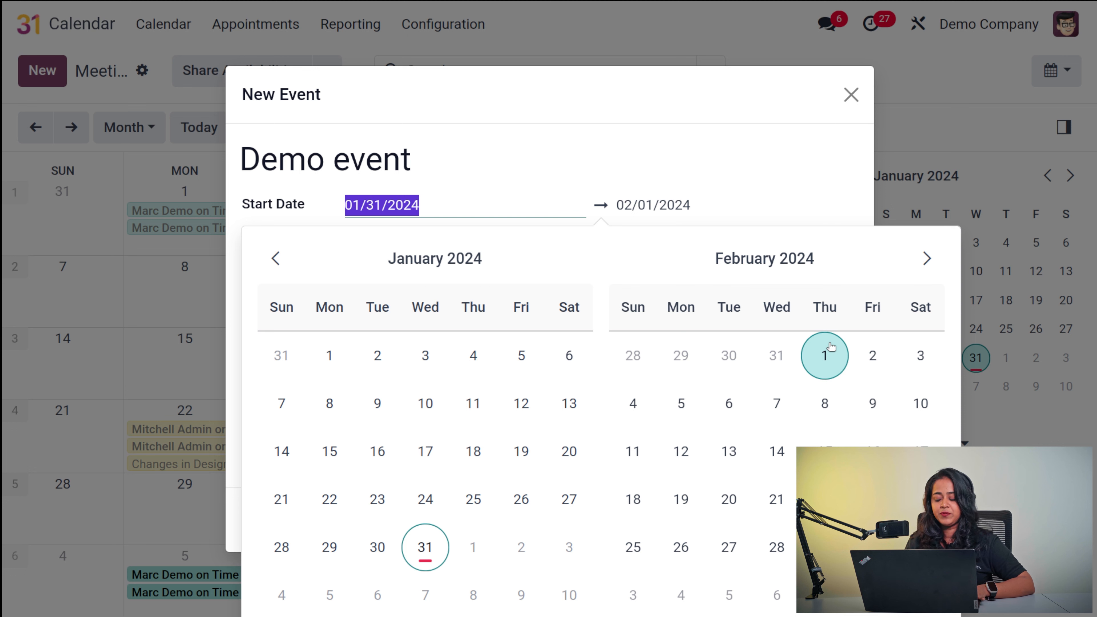
left_click(871, 353)
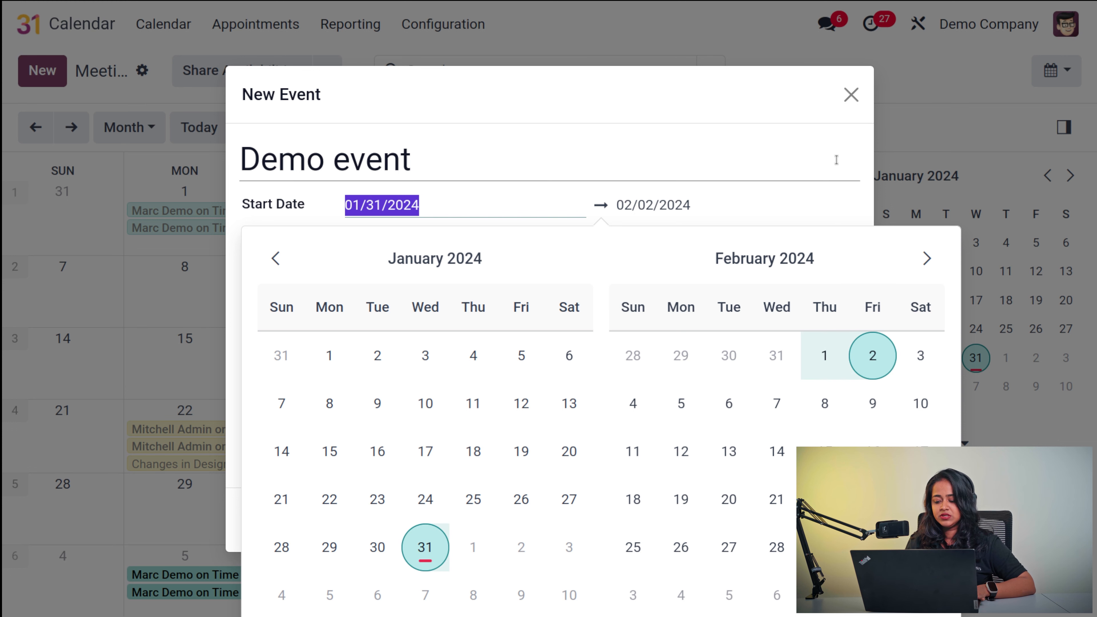
left_click(836, 161)
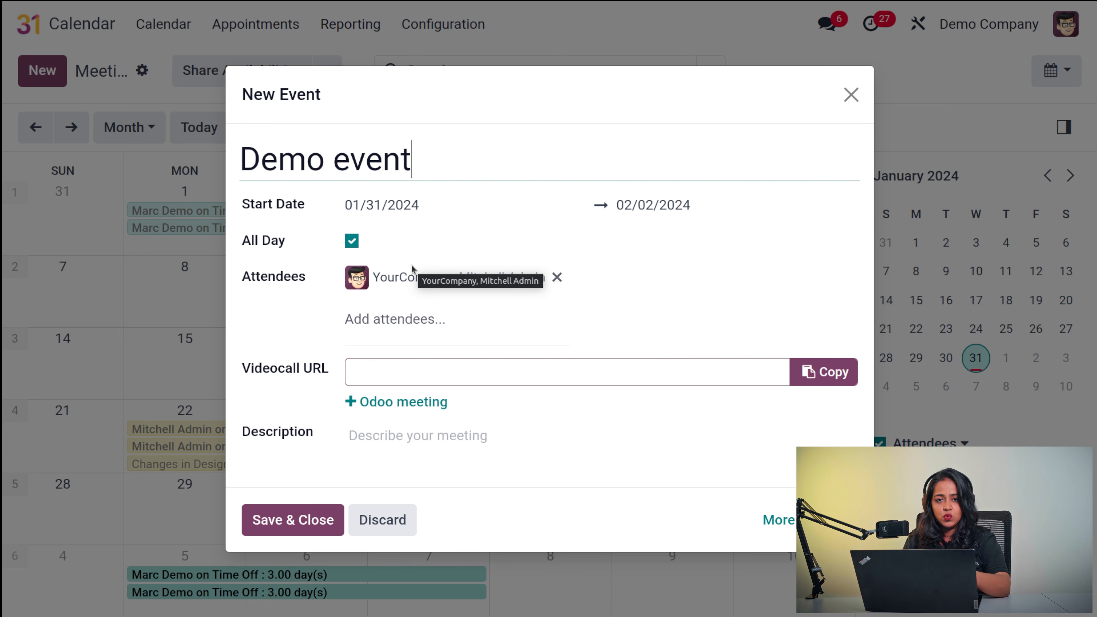
- Turn the event's All Day option off and back on twice to compare the date and time fields
left_click(352, 239)
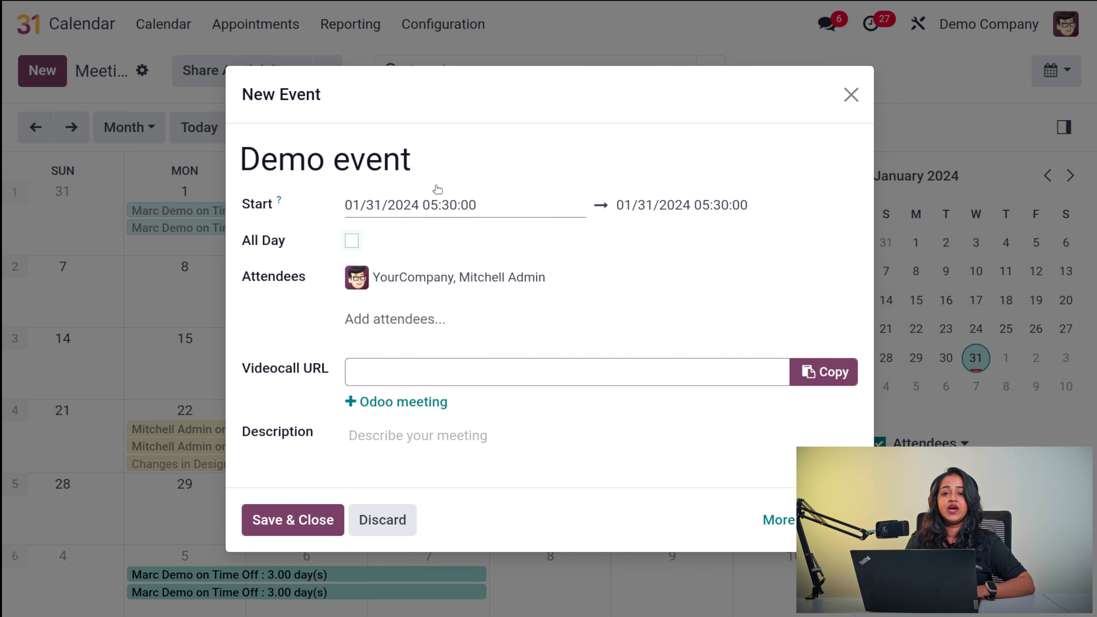
left_click(352, 241)
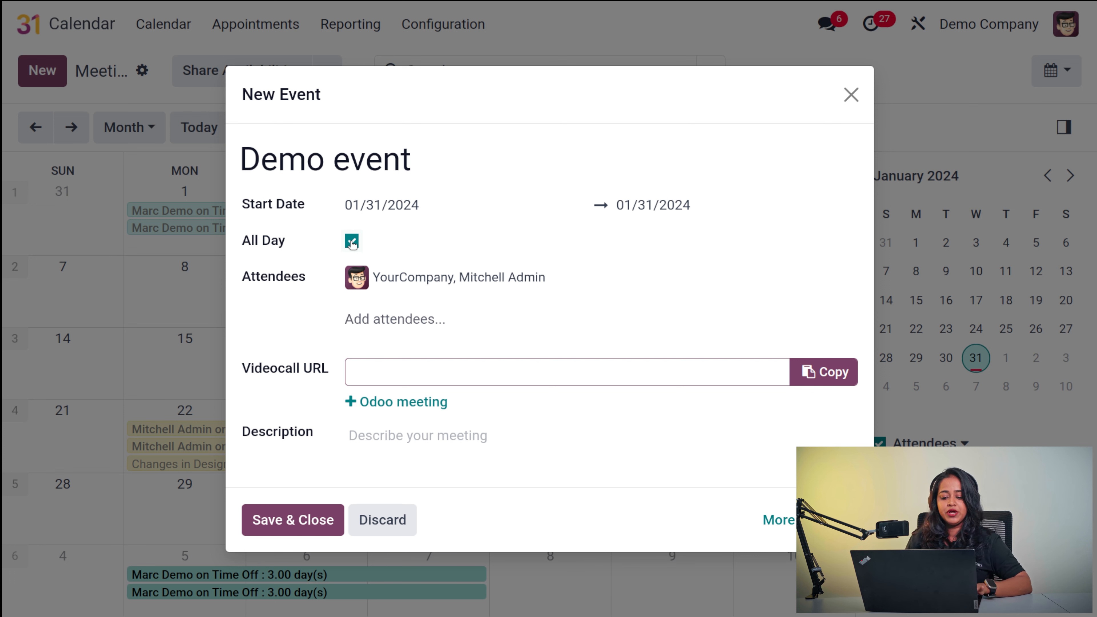
left_click(352, 242)
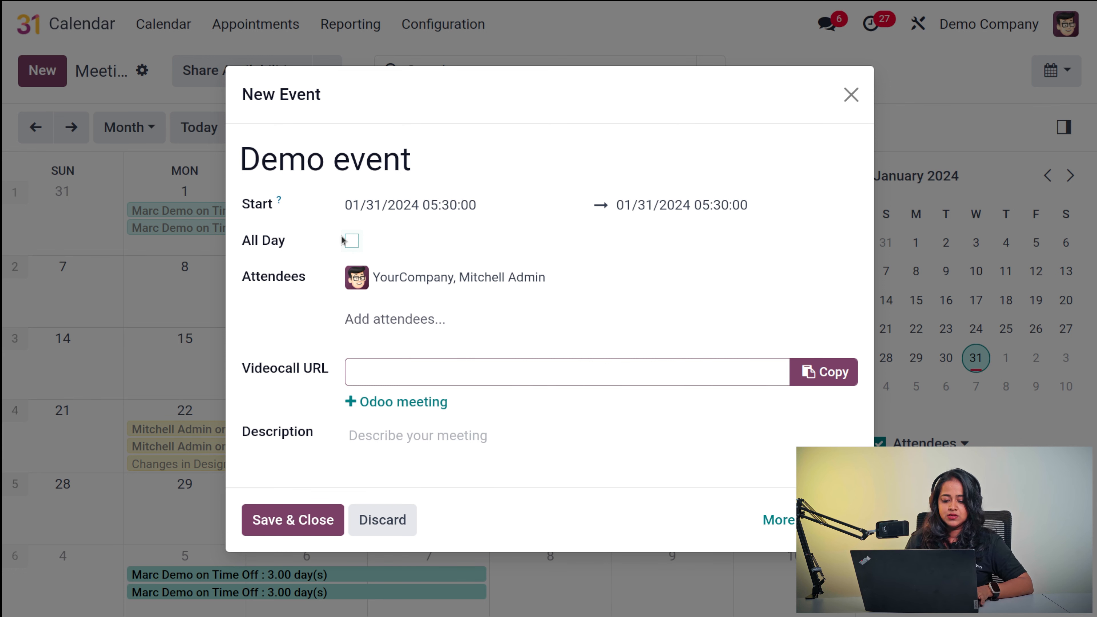
left_click(350, 242)
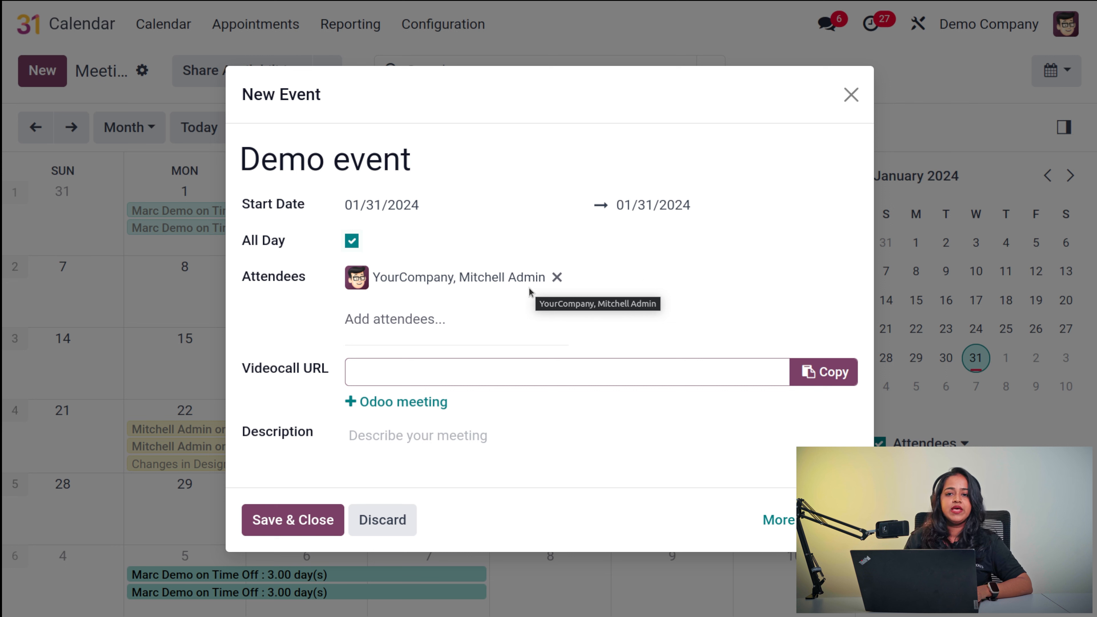
- Add the first suggested contact as an attendee and open the event's full form with more options
left_click(411, 320)
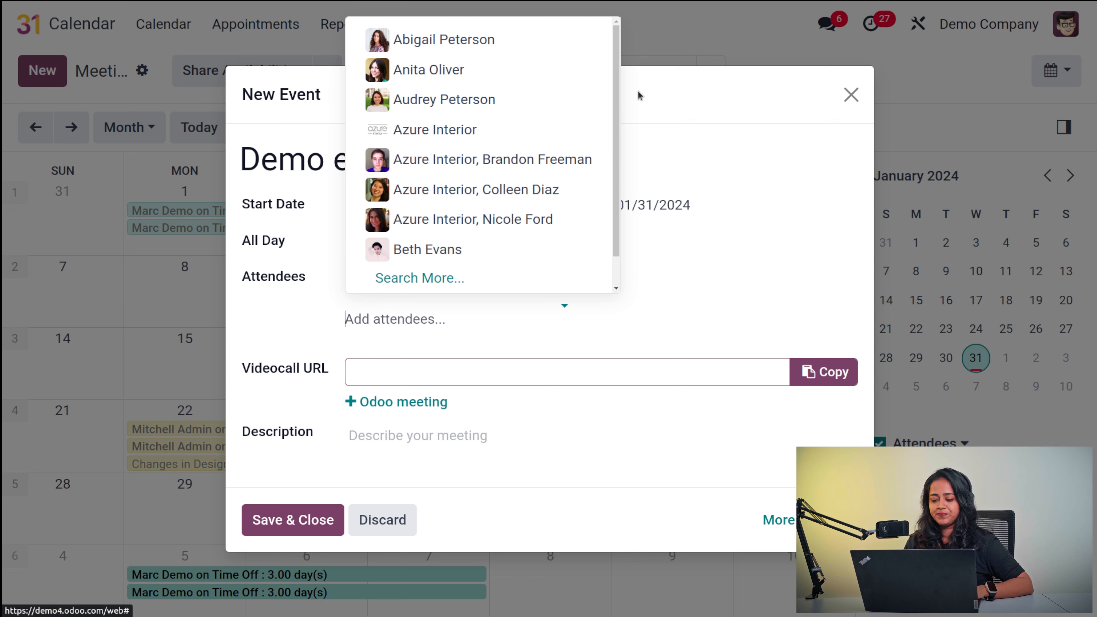
left_click_drag(615, 79, 558, 39)
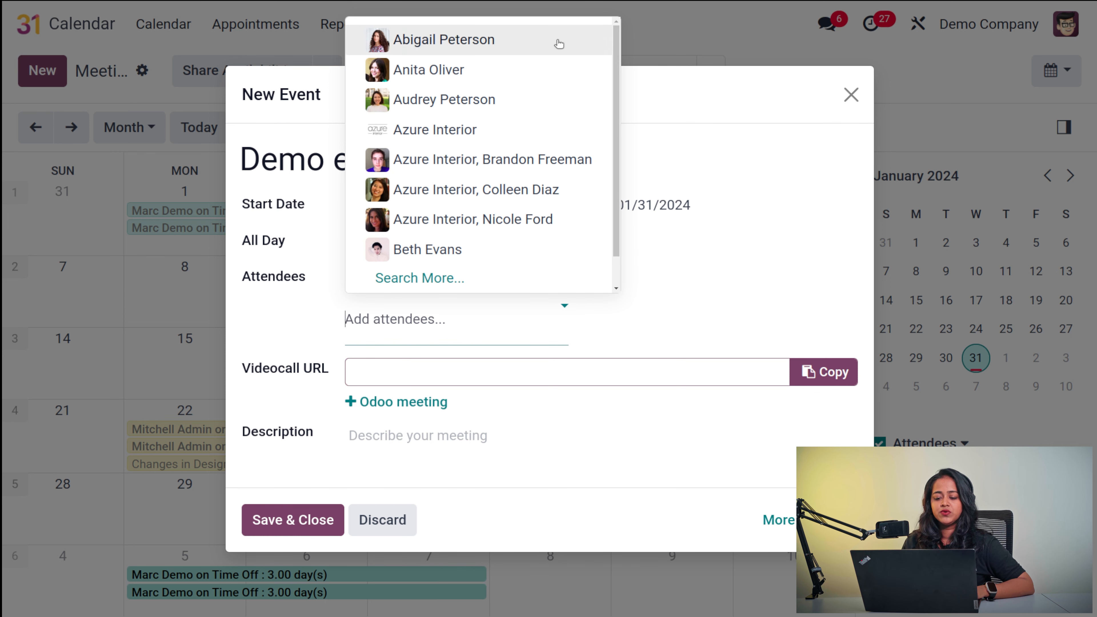
left_click(469, 43)
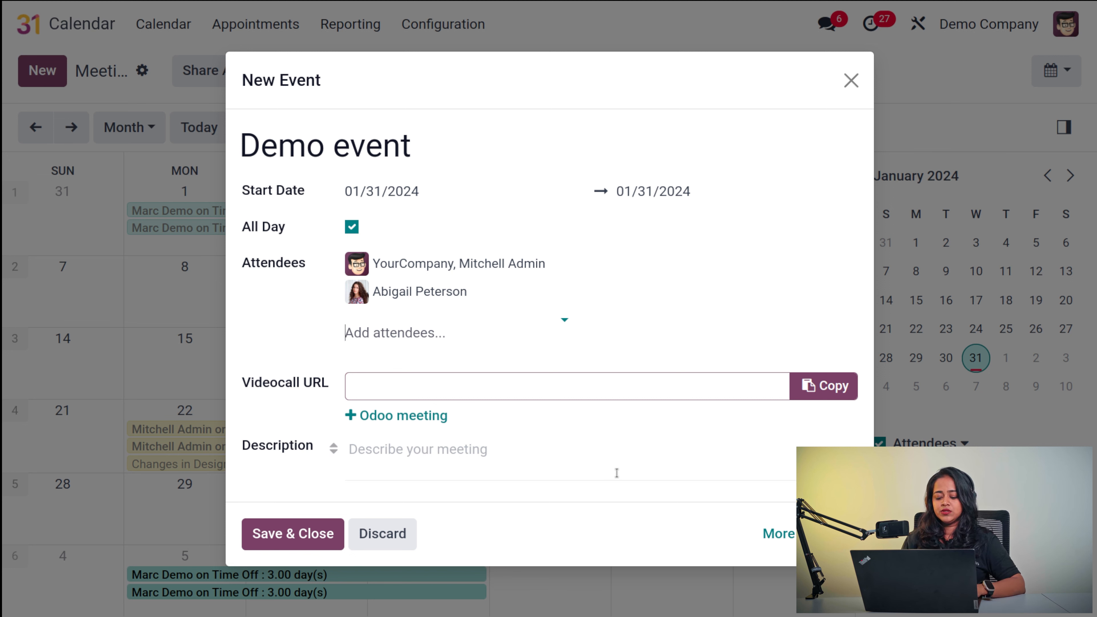
left_click(791, 540)
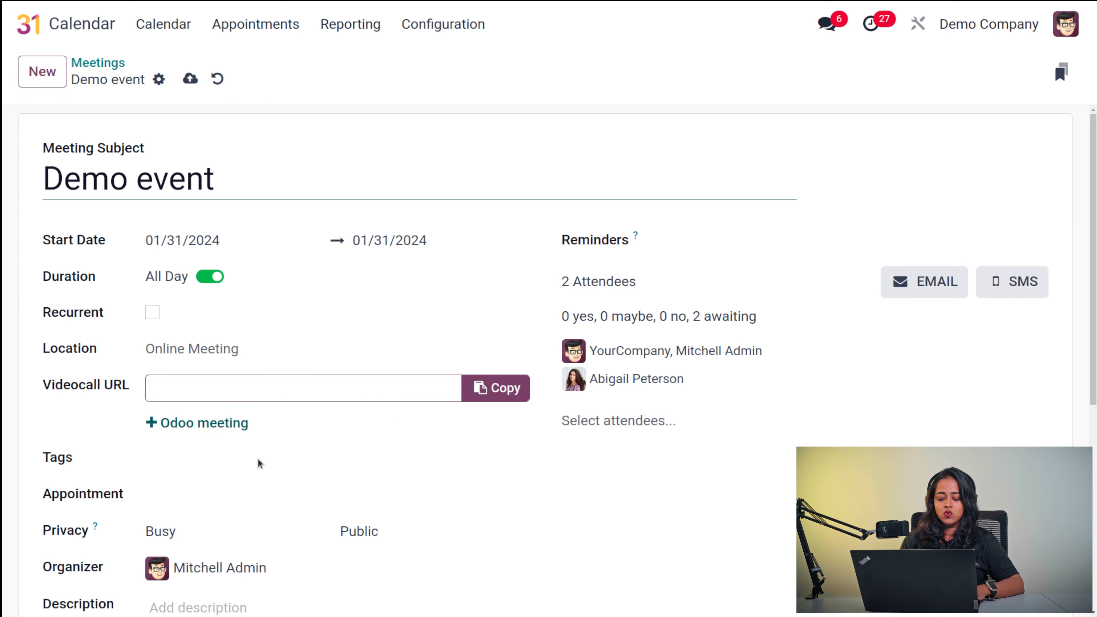
- Add the "Notification - 15 Minutes" reminder to the Demo event
scroll(259, 467, "down", 5)
scroll(265, 476, "up", 1)
scroll(264, 475, "down", 1)
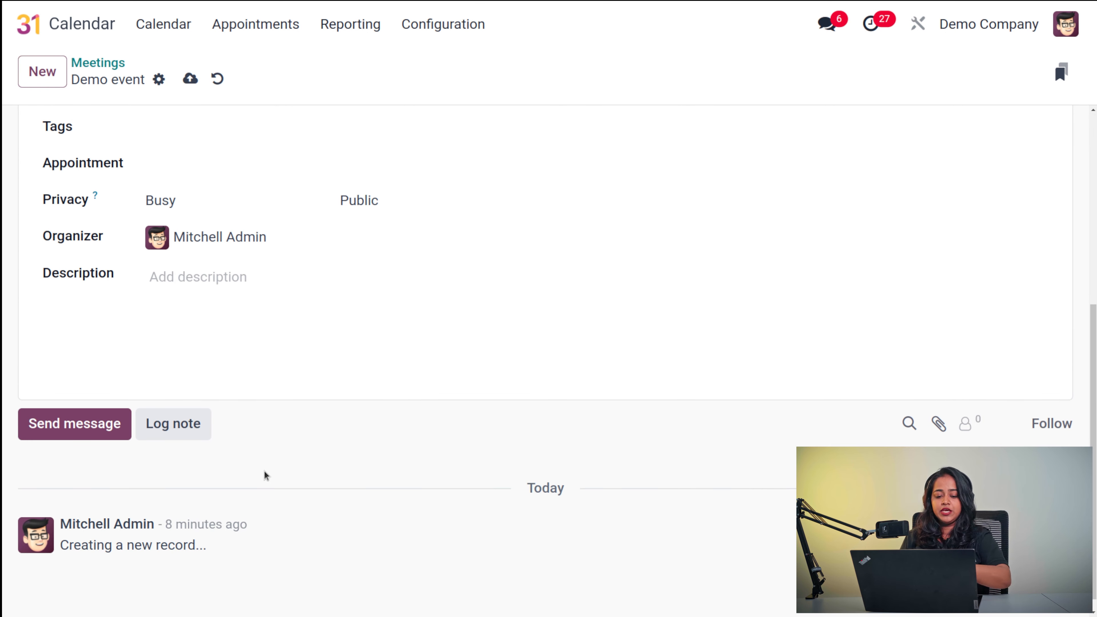
scroll(264, 475, "up", 5)
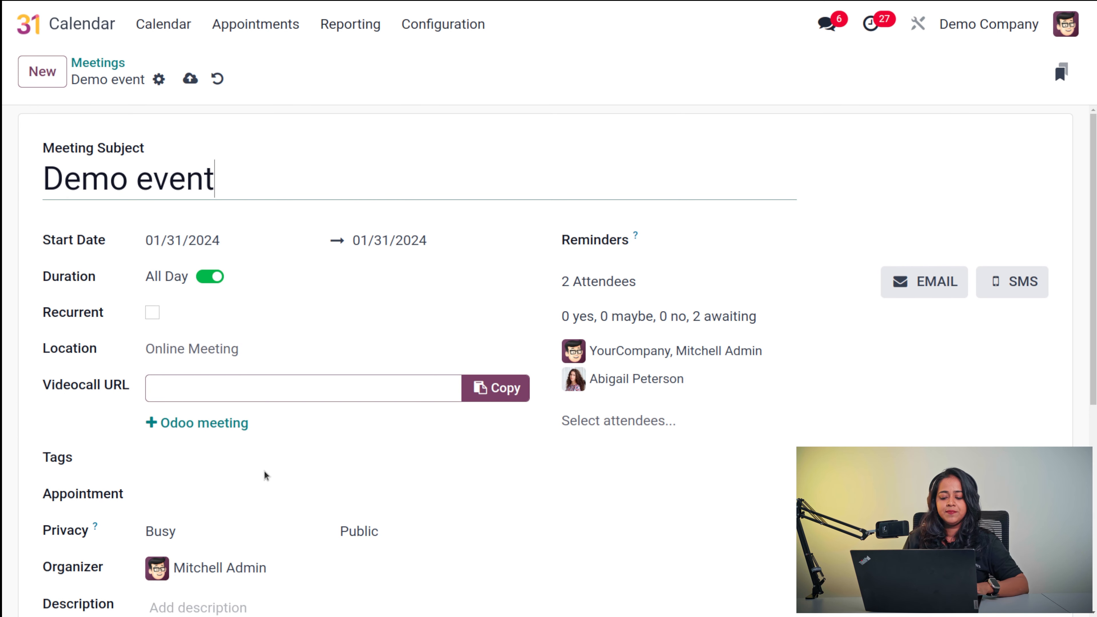
scroll(265, 475, "down", 2)
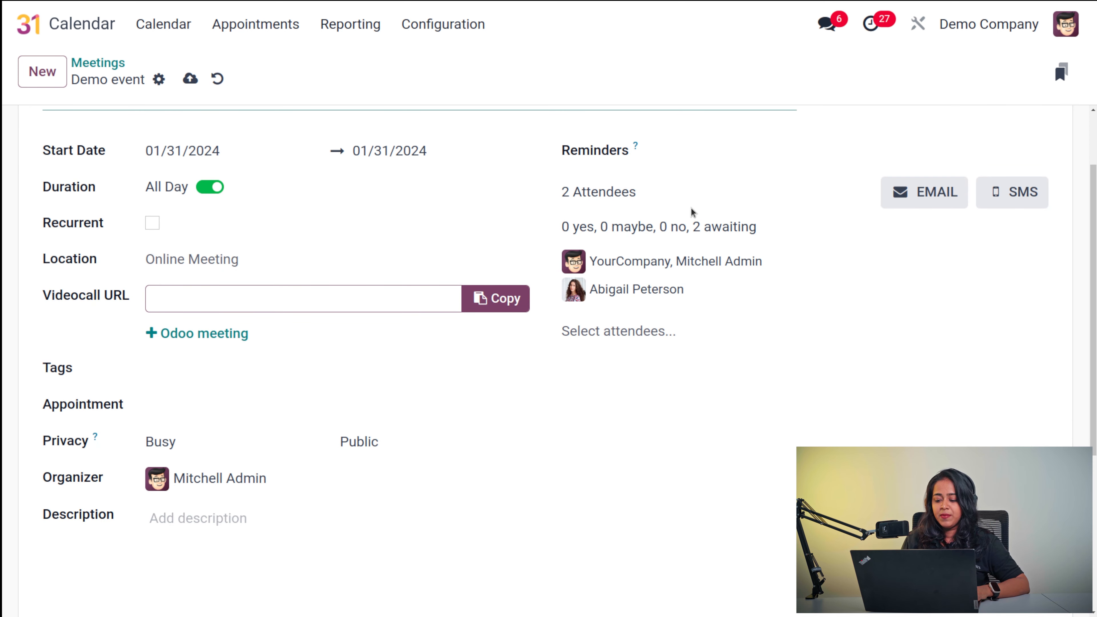
left_click(704, 147)
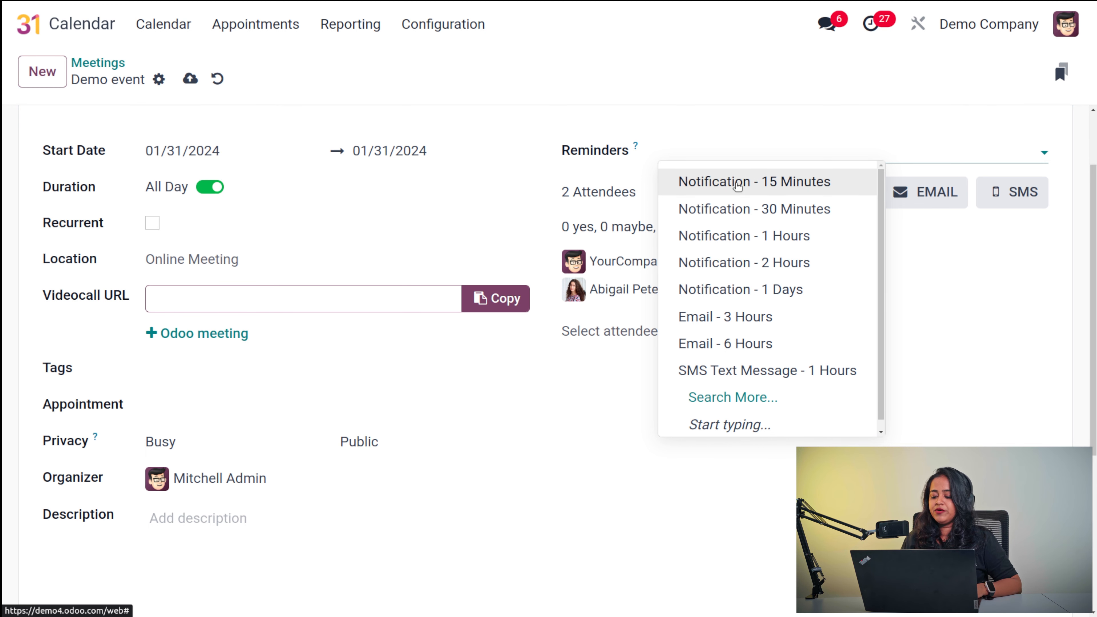
left_click(738, 182)
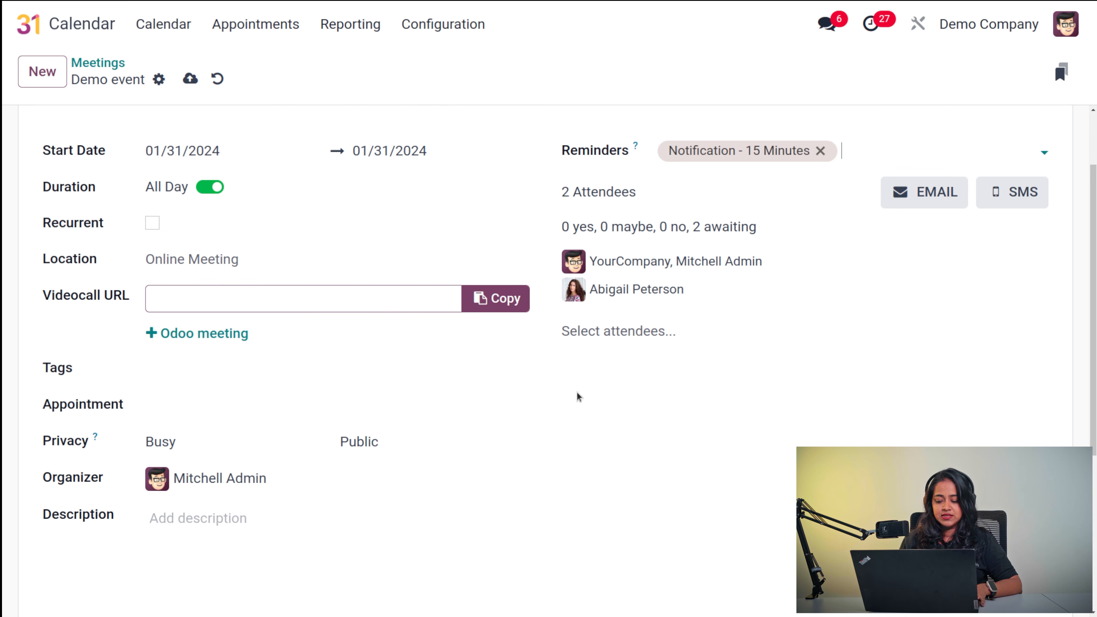
- Tag the Demo event as "Open Discussion"
scroll(528, 407, "down", 5)
scroll(527, 410, "up", 5)
scroll(527, 410, "down", 4)
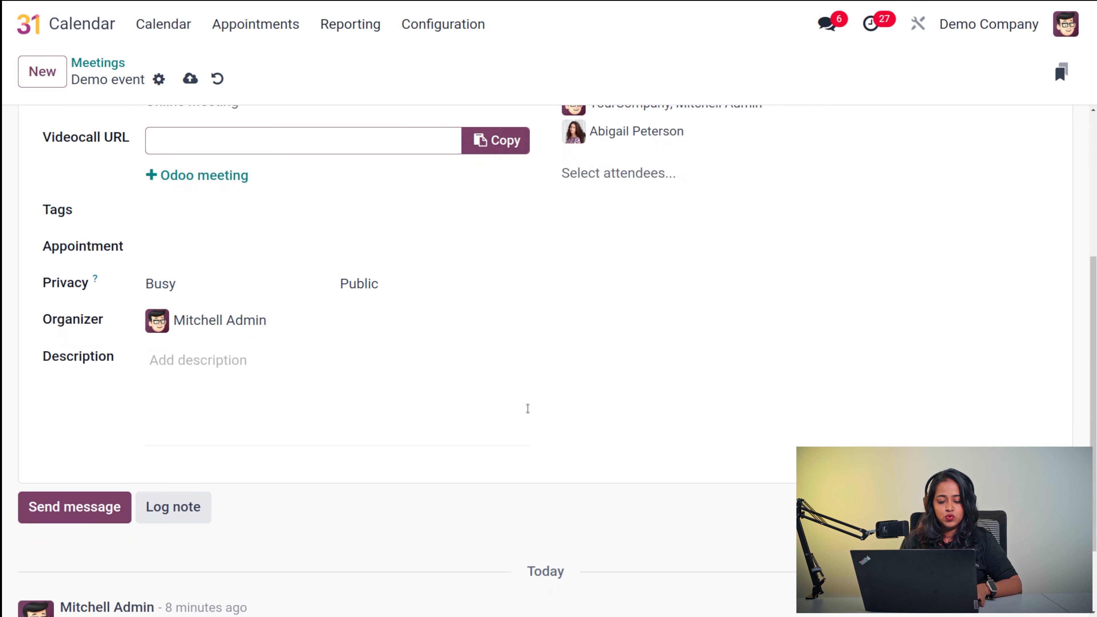
left_click(285, 212)
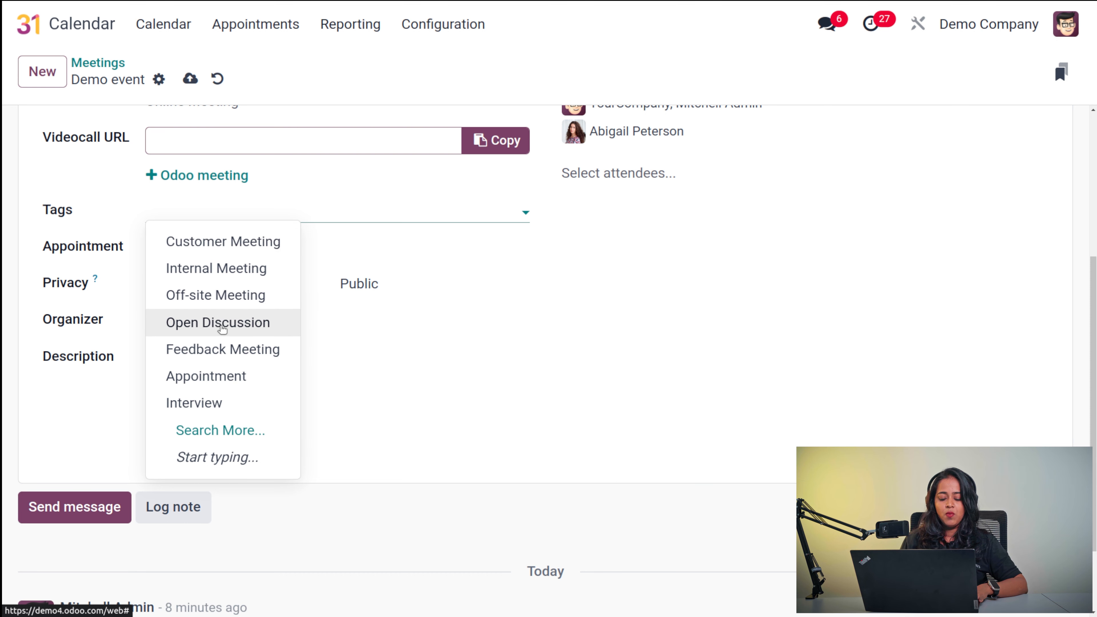
left_click(219, 322)
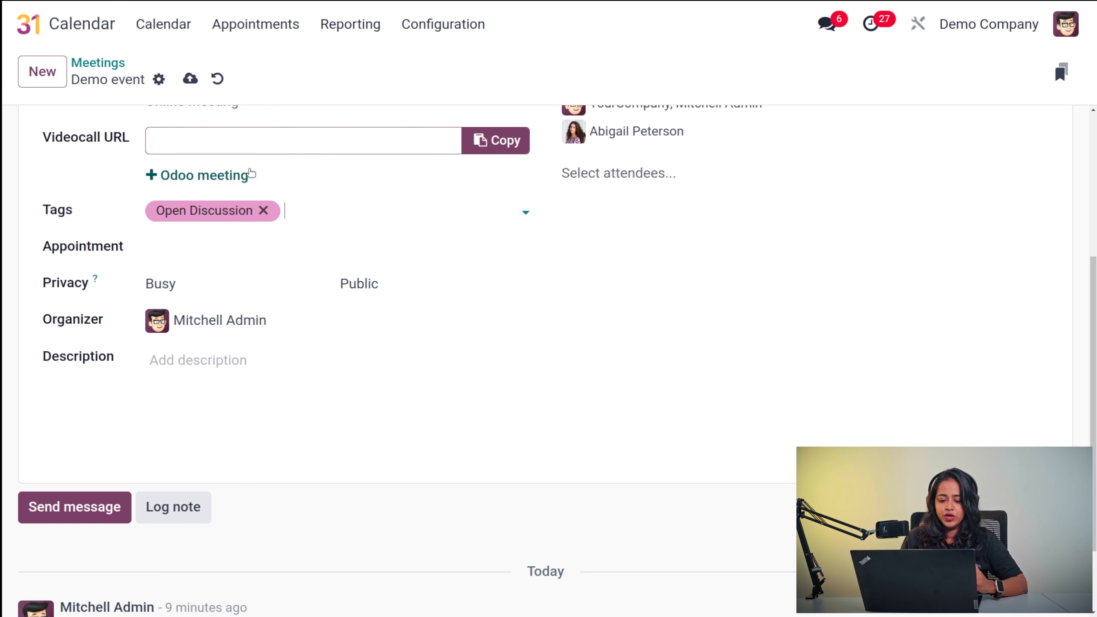
- Review the event's Appointment choices and its Privacy options, keeping Busy and Public selected
left_click(212, 244)
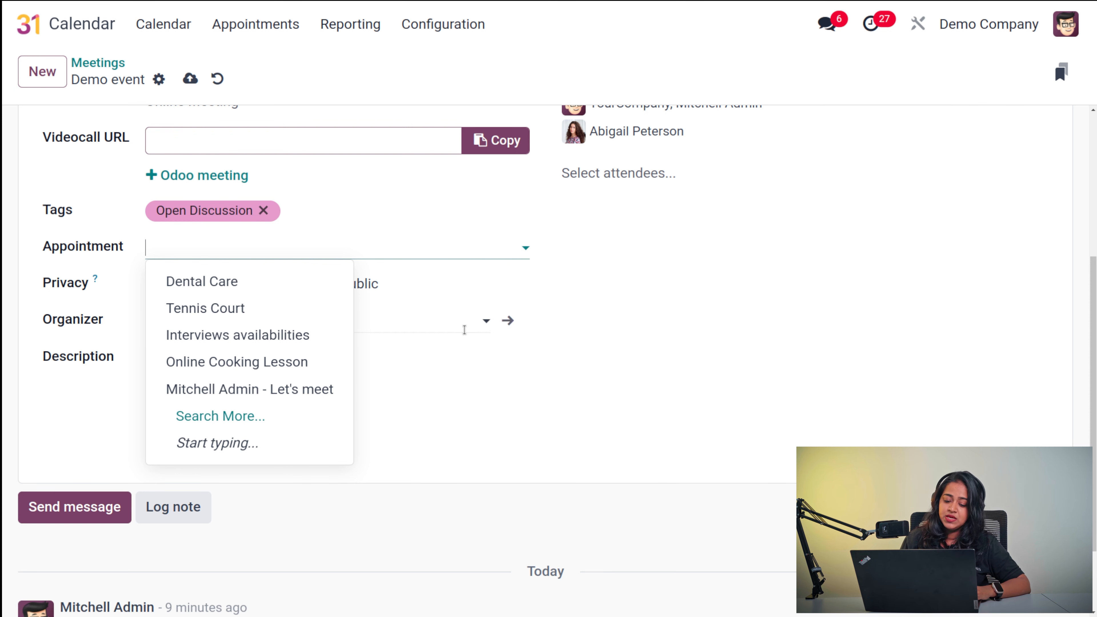
left_click(534, 309)
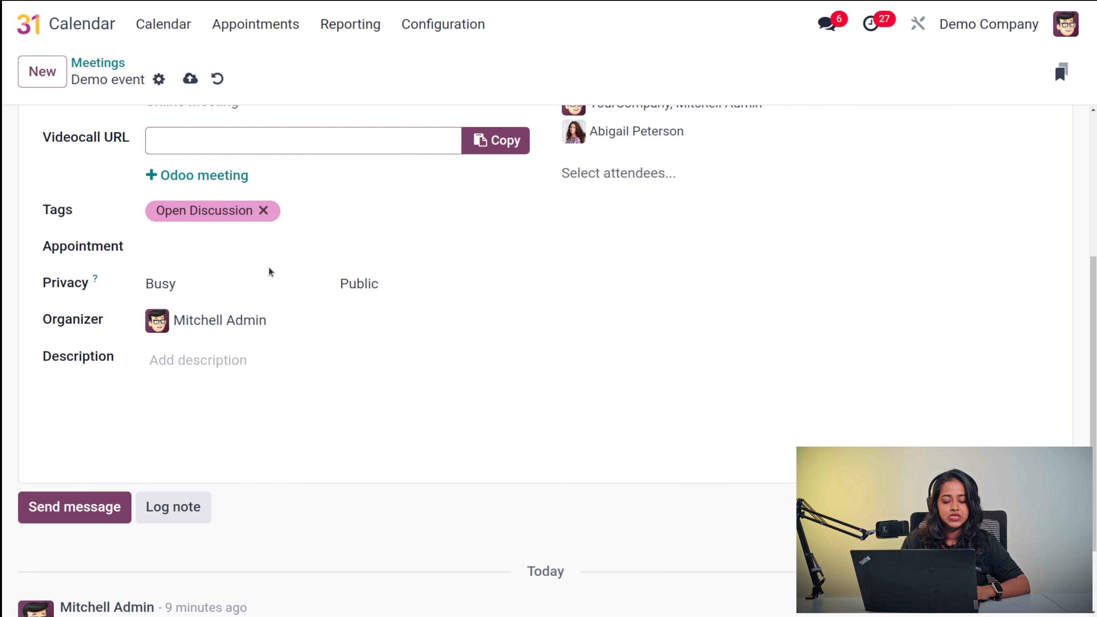
left_click(231, 285)
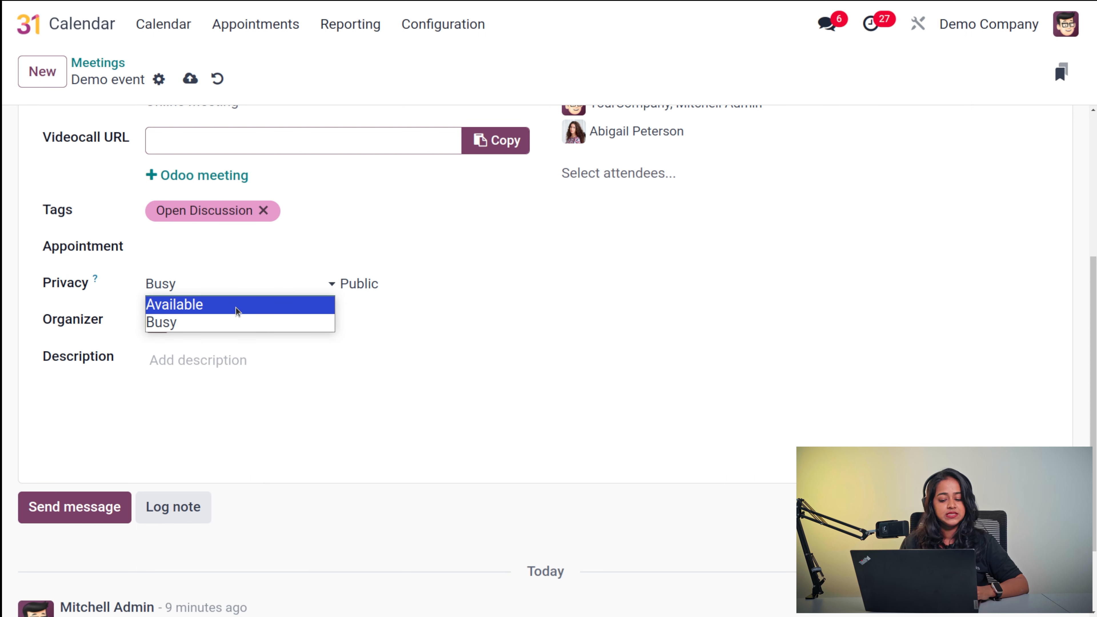
left_click(255, 285)
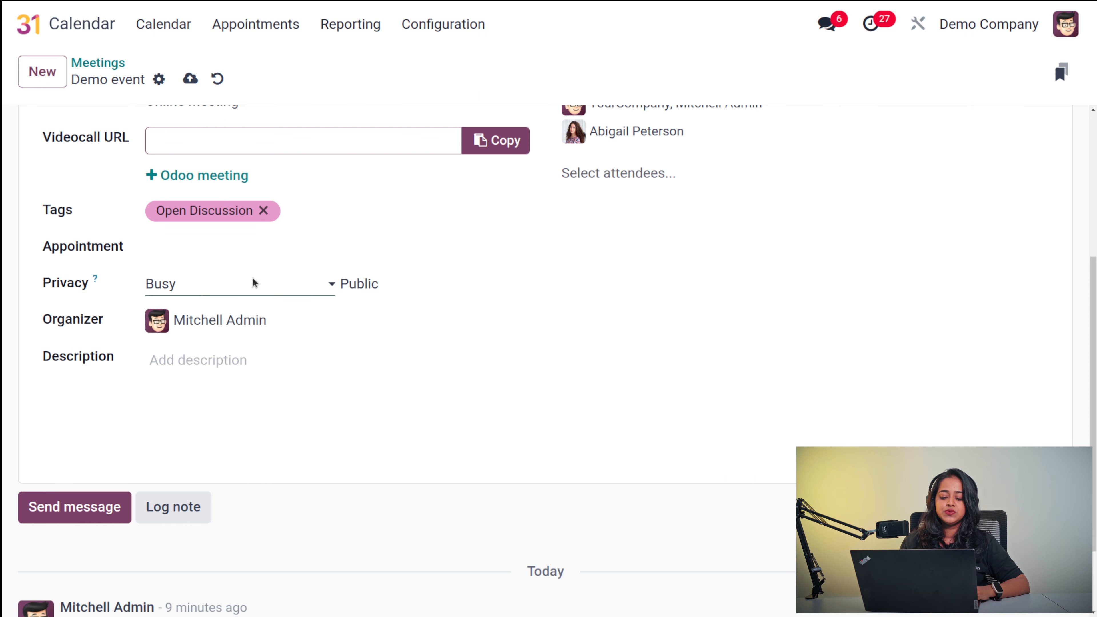
left_click(387, 285)
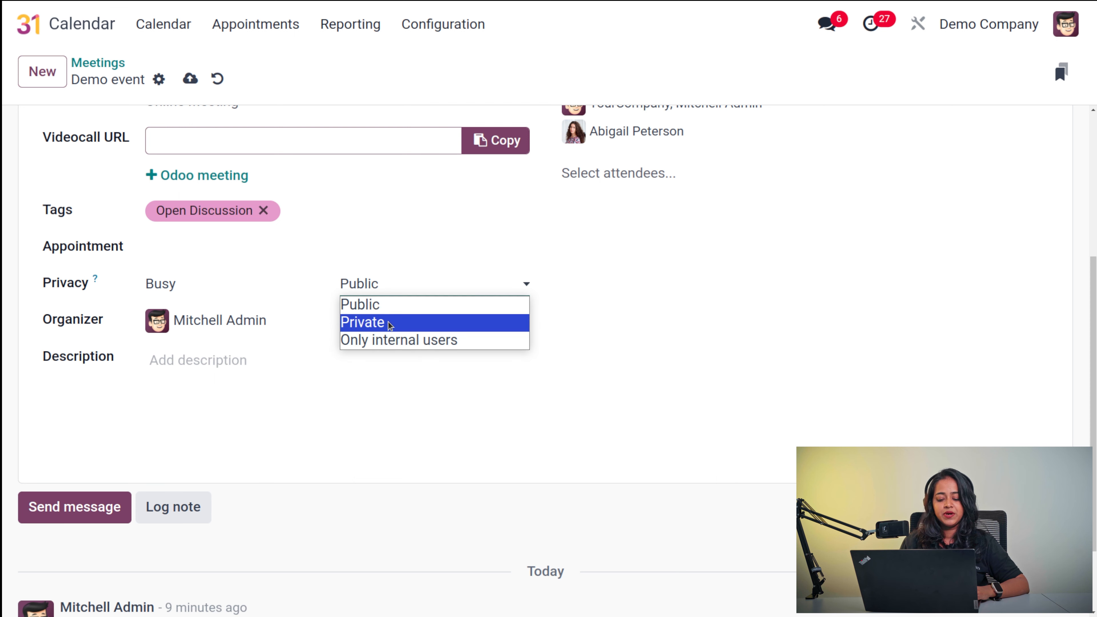
left_click(363, 307)
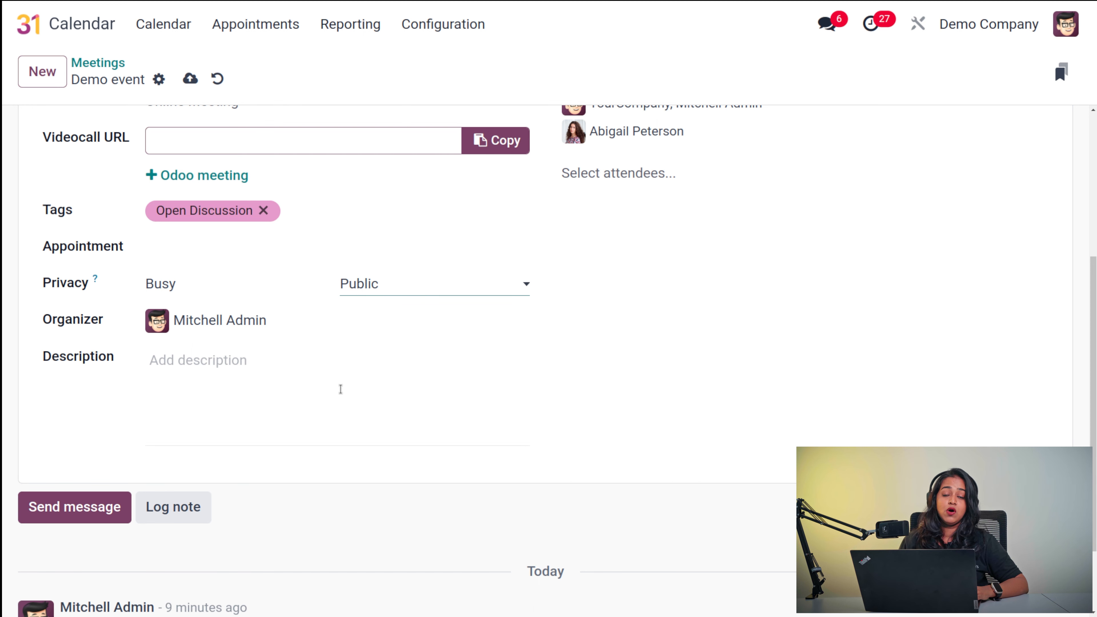
- Save the Demo event record
scroll(184, 353, "up", 5)
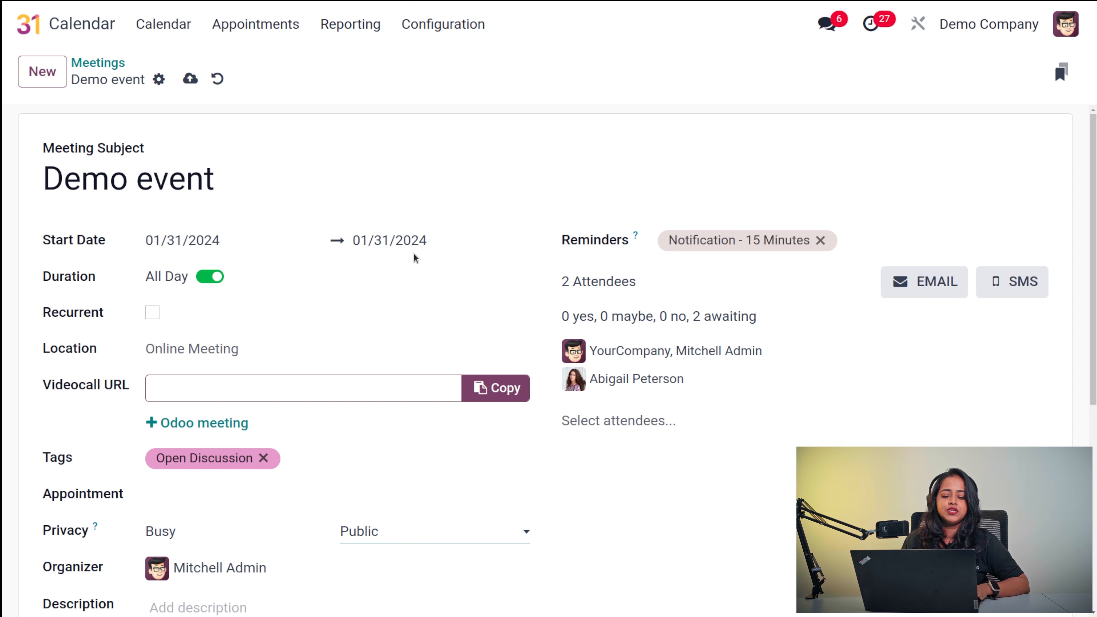
left_click(189, 79)
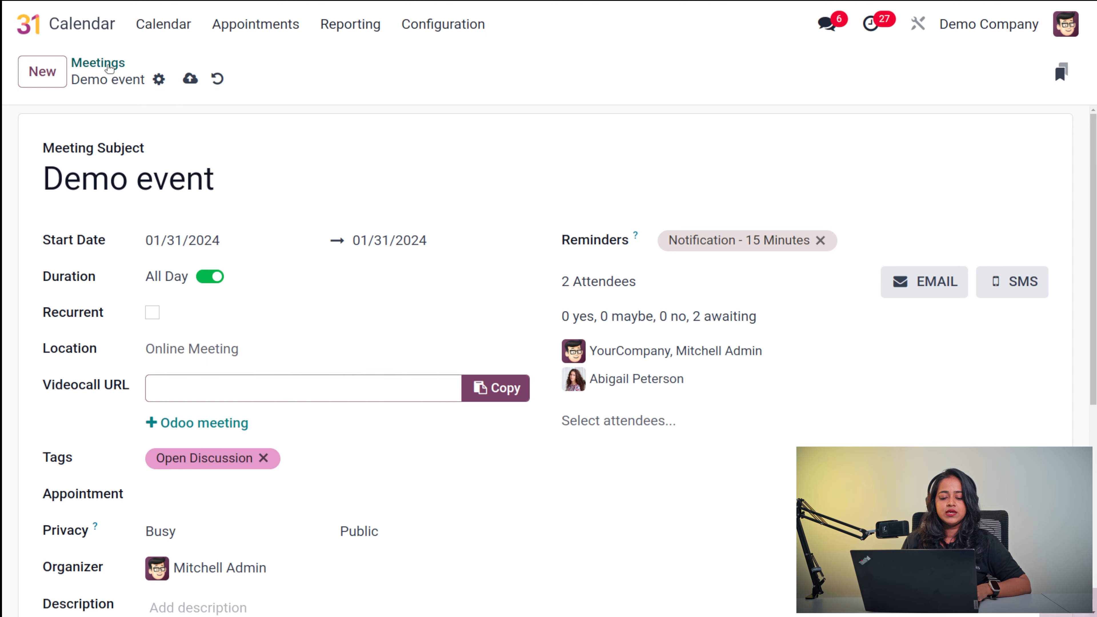
- Return to the Meetings calendar, acknowledge the Demo event reminder and close the blank new event for January 31 without saving
left_click(108, 69)
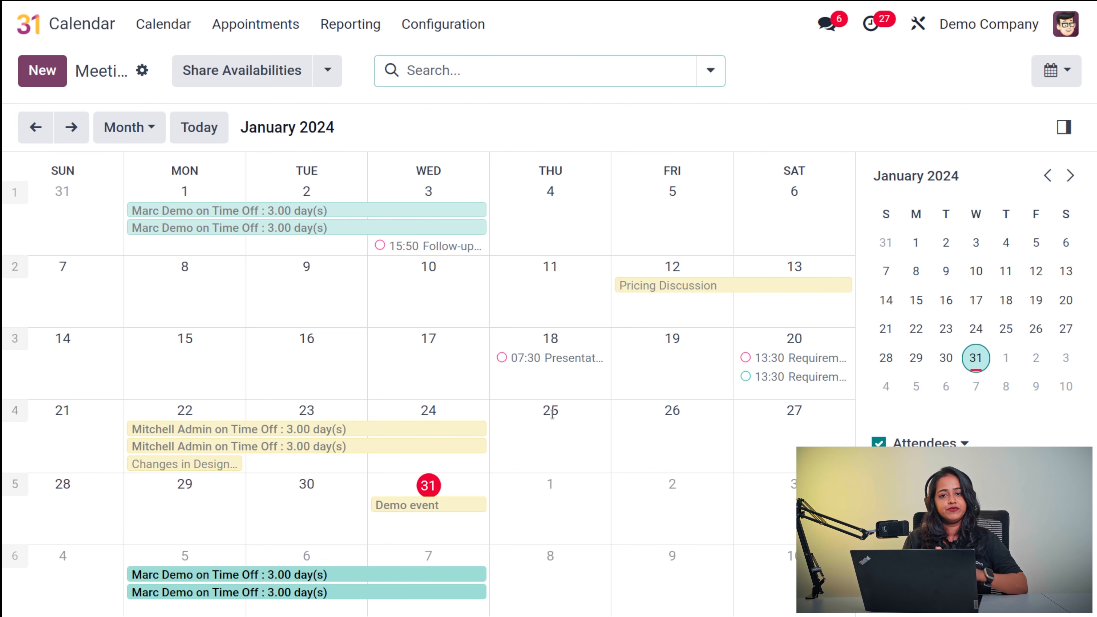
left_click(446, 525)
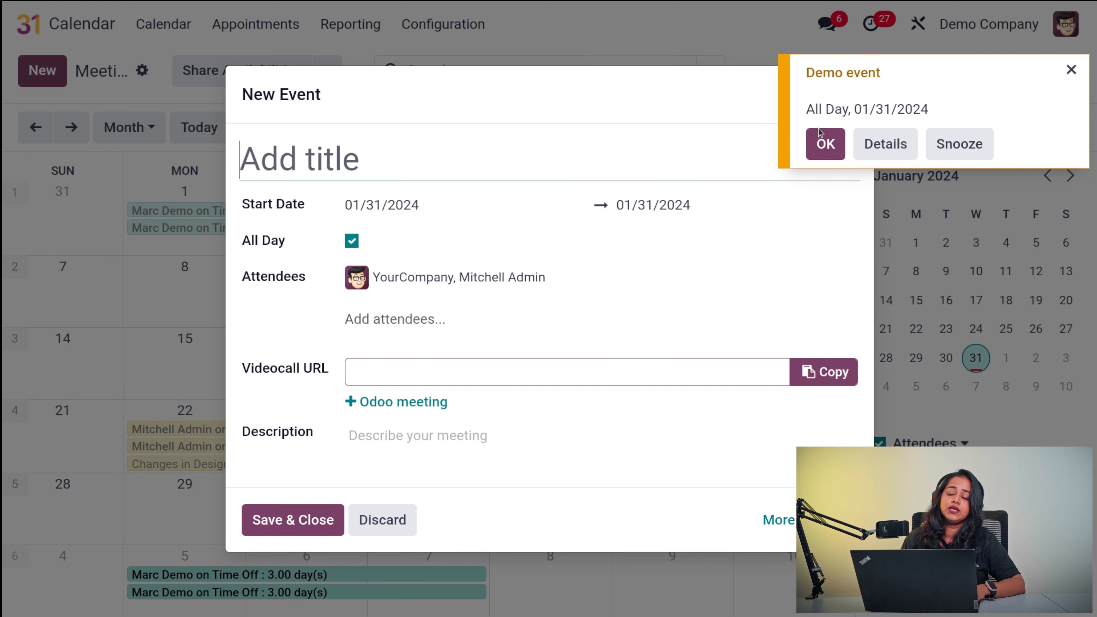
left_click(829, 142)
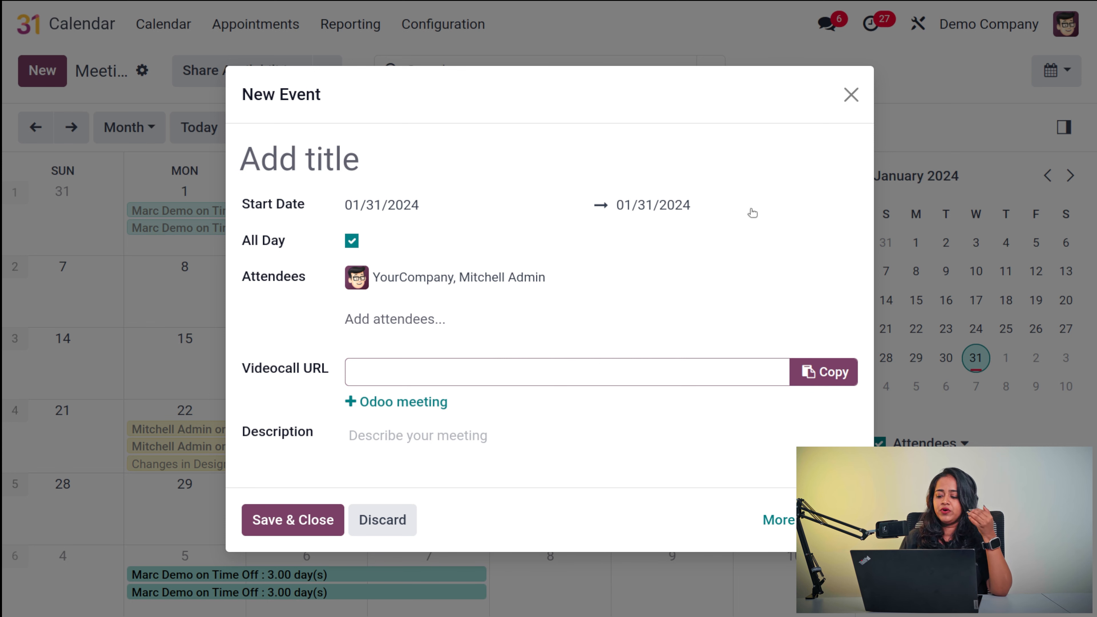
left_click(851, 94)
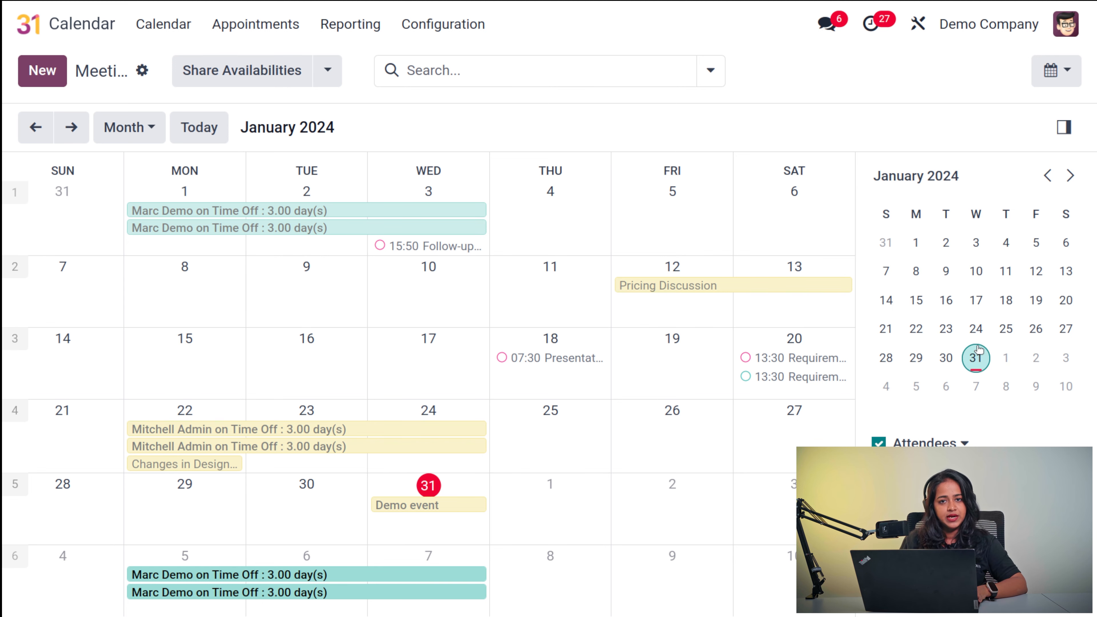
- Browse the mini calendar ahead to April 2024 and hide the side panel beside the January 2024 month view
left_click(1070, 176)
left_click(1070, 175)
left_click(1069, 175)
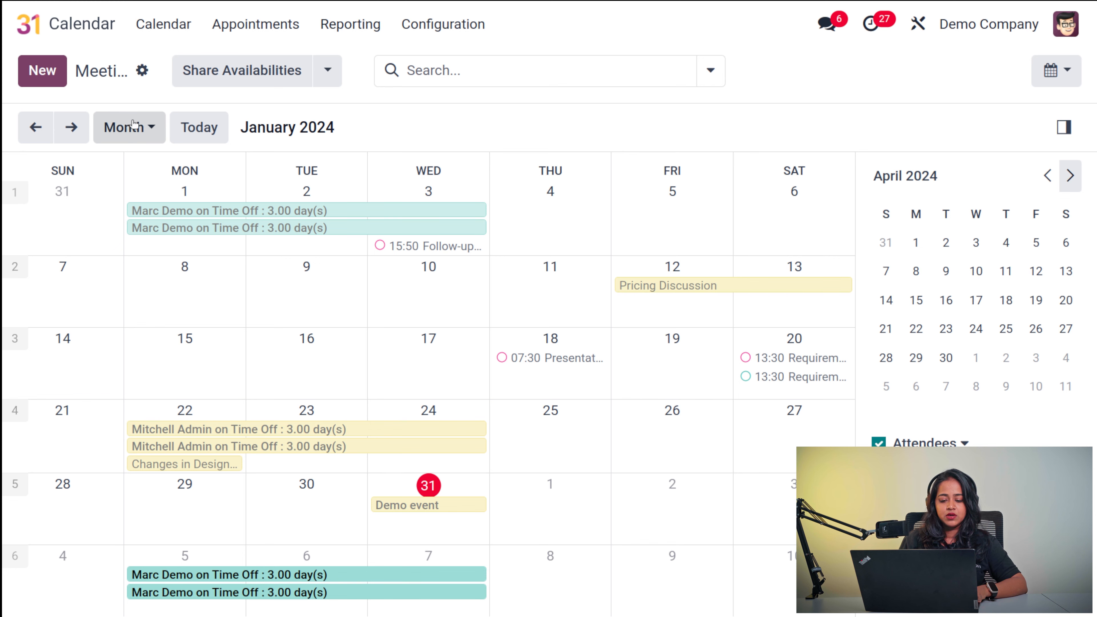
left_click(1064, 128)
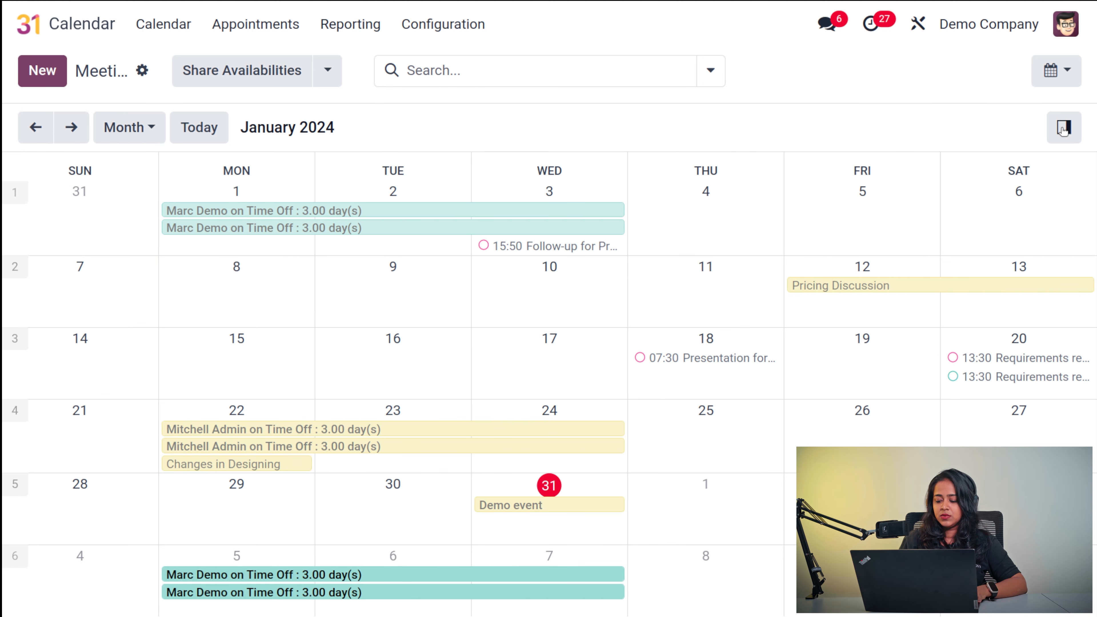
left_click(1064, 128)
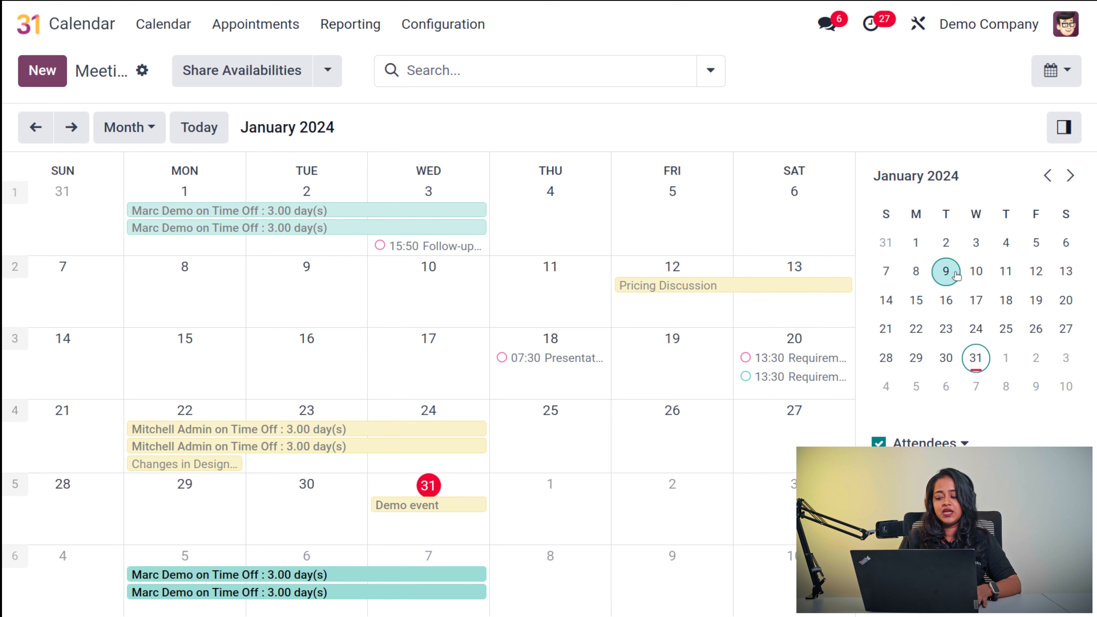
left_click(1064, 128)
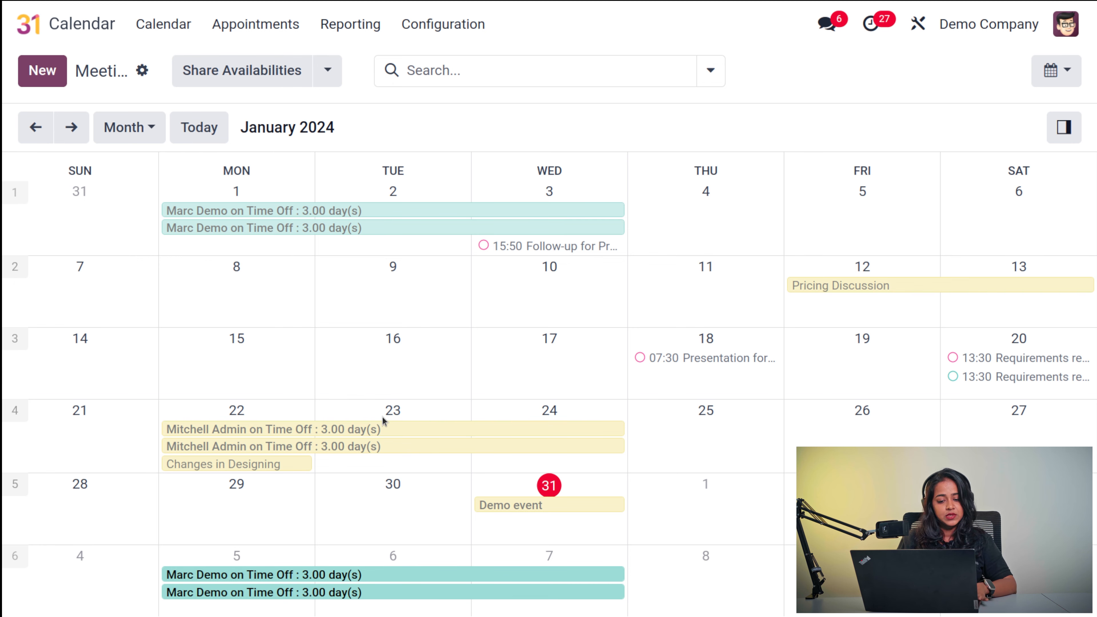
- Show the meetings as a list and look through the records with their dates, attendees and durations
left_click(1071, 87)
left_click(1008, 144)
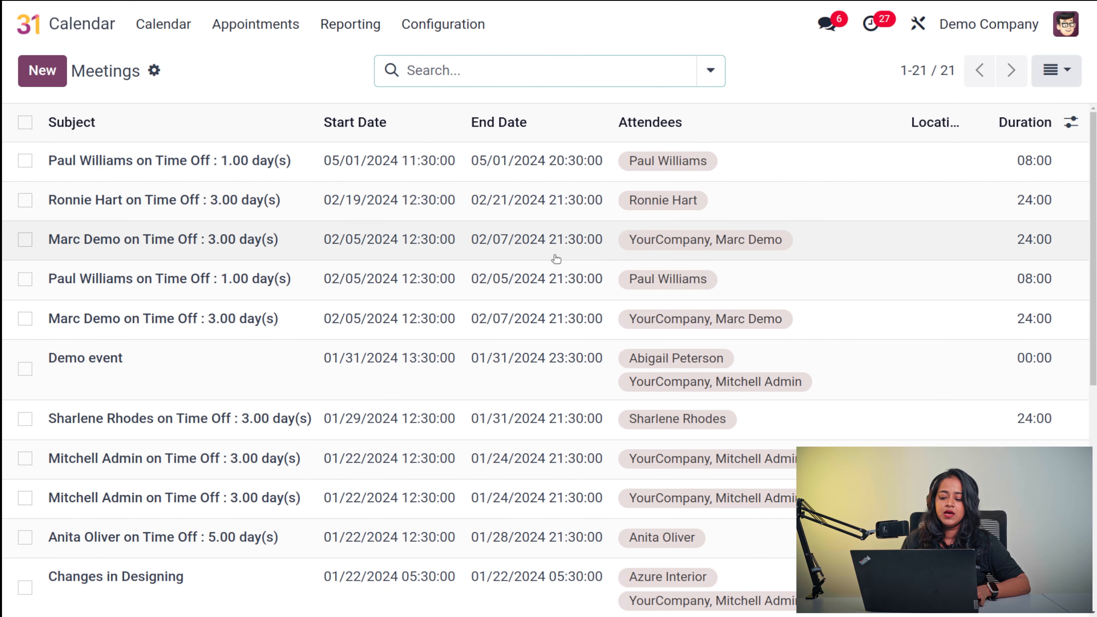
scroll(522, 433, "down", 5)
scroll(524, 431, "up", 5)
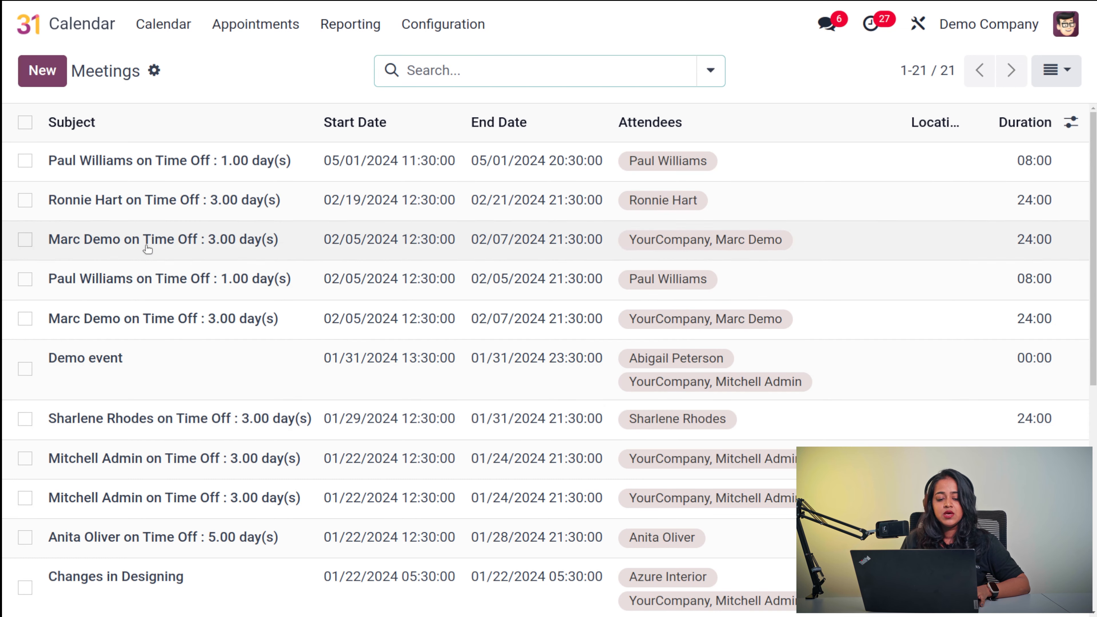
- Create a new meeting with the subject "Business lunch"
left_click(41, 79)
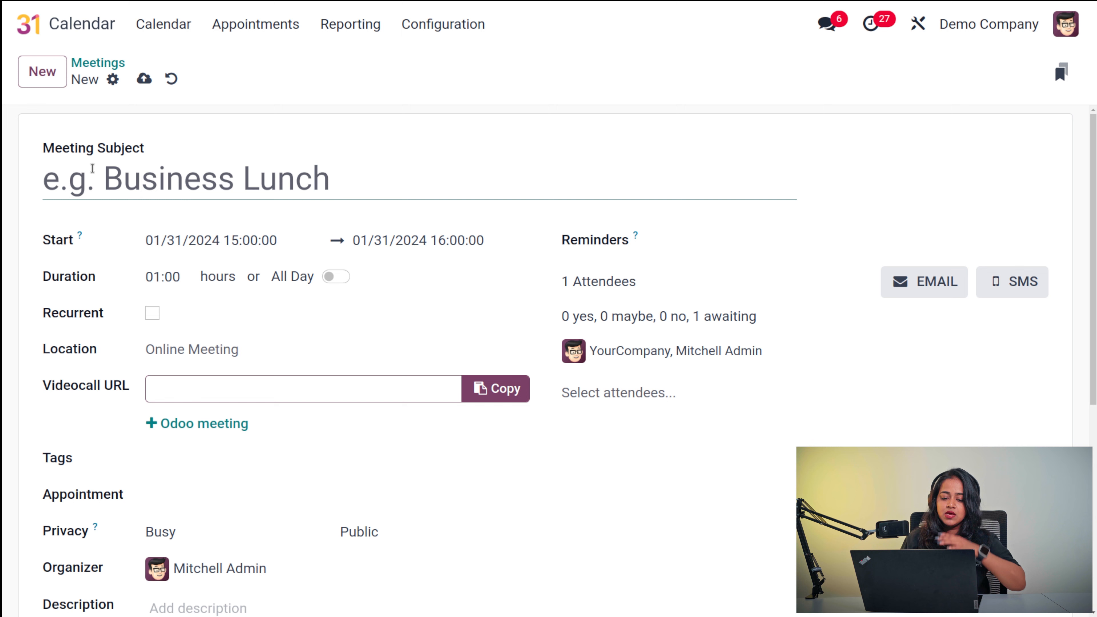
scroll(166, 501, "down", 5)
scroll(166, 501, "up", 5)
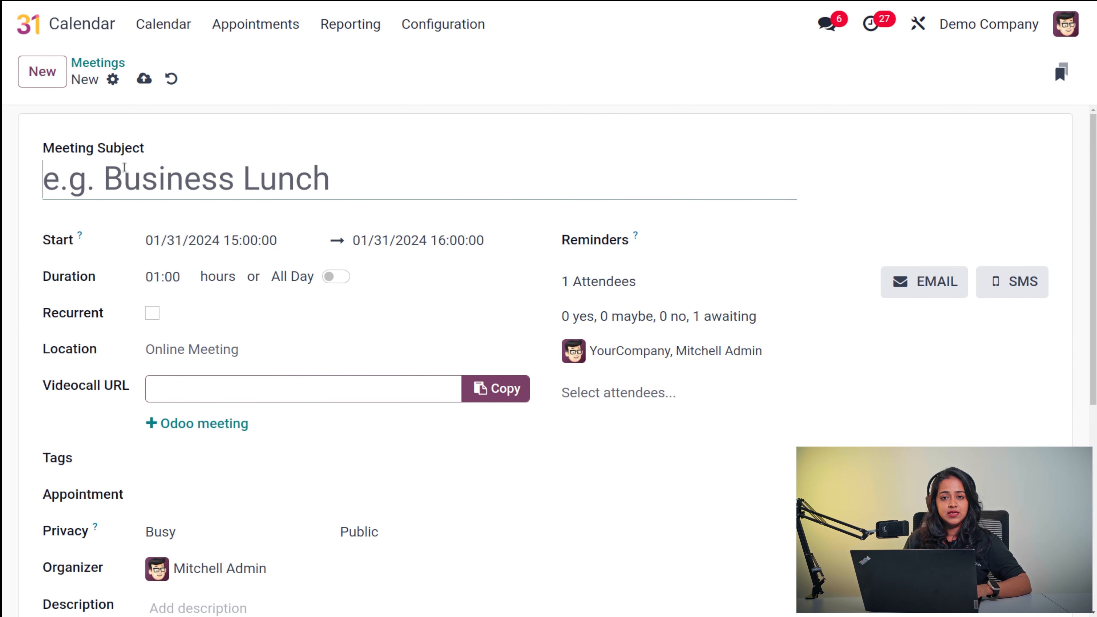
type("B")
key("BackSpace")
type("Business lunch")
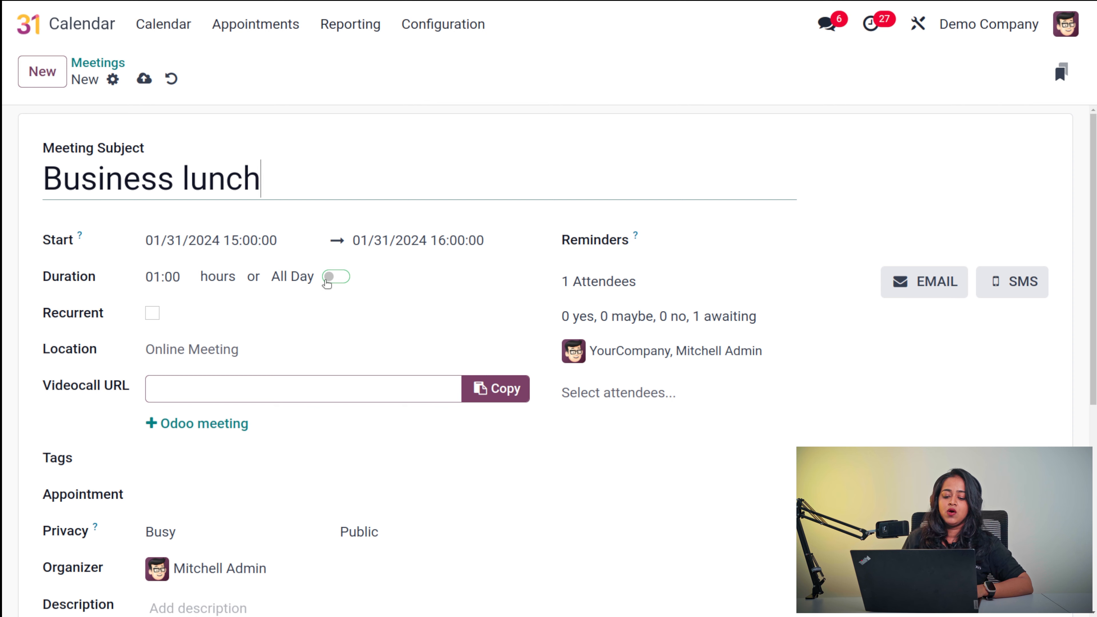
- Try the All Day duration on the Business lunch meeting and switch it back off
left_click(324, 279)
left_click(210, 276)
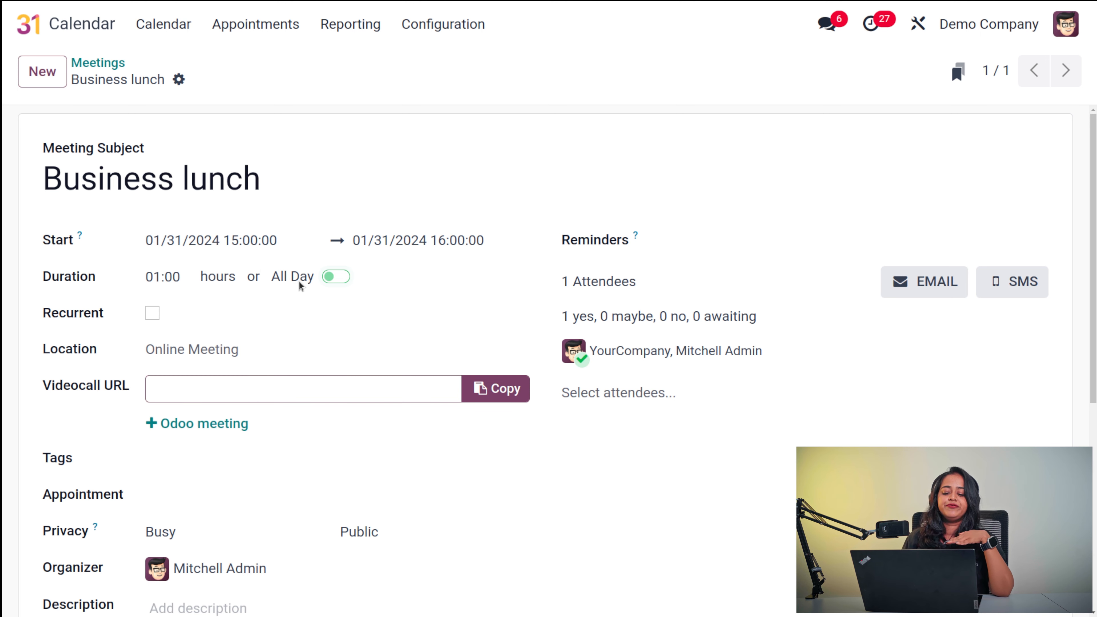
left_click(327, 278)
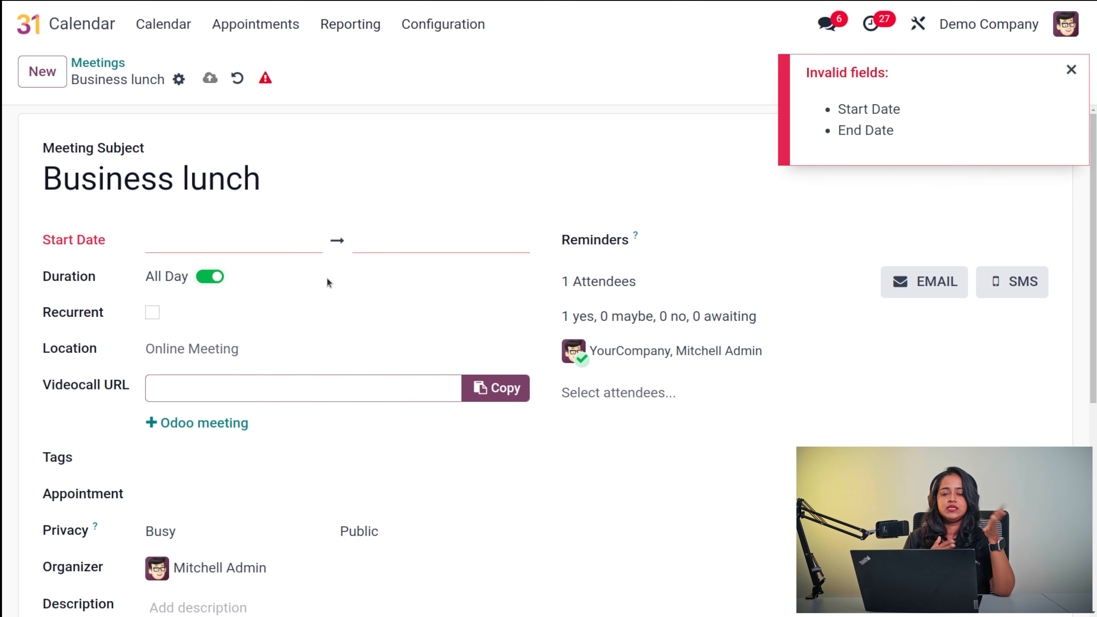
left_click(216, 279)
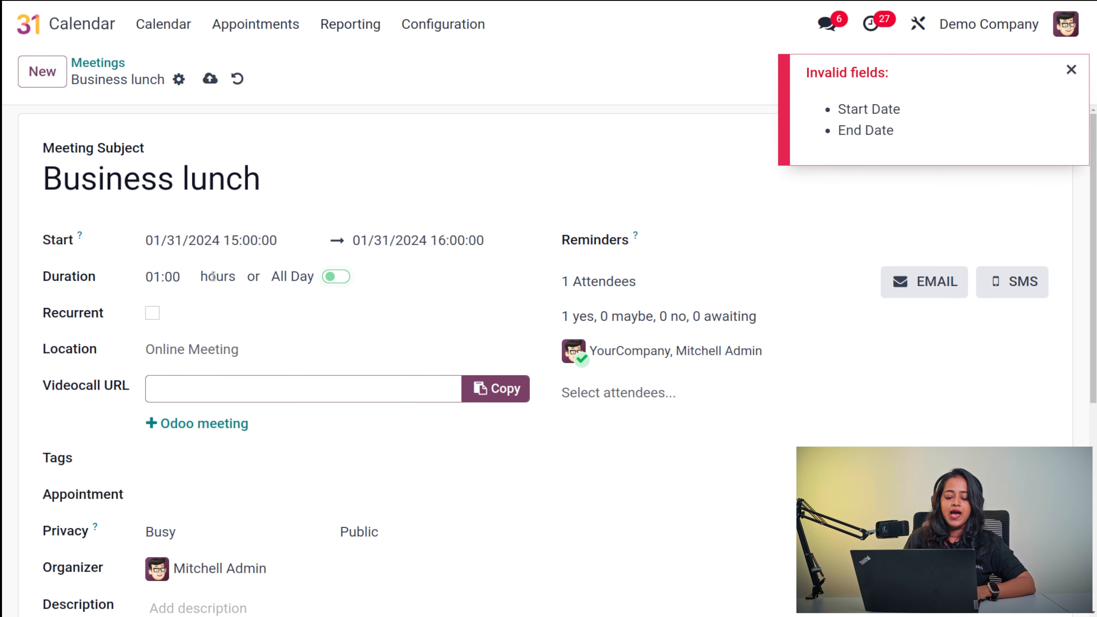
- Make the Business lunch meeting recurrent and check the timezone choices, keeping Asia/Calcutta
left_click(157, 317)
left_click(156, 315)
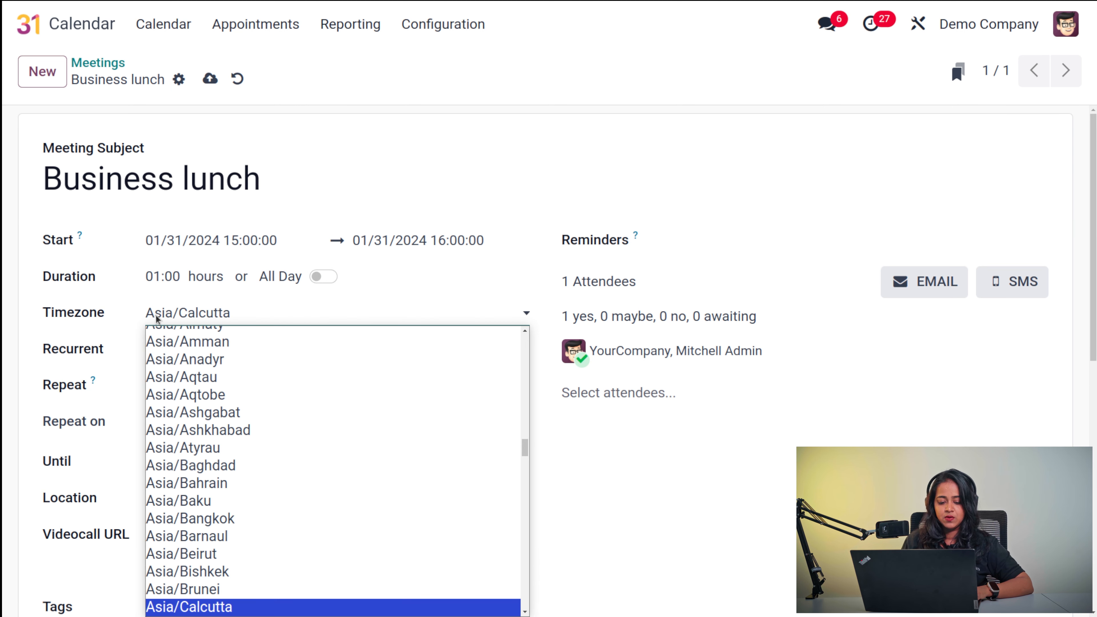
left_click(296, 312)
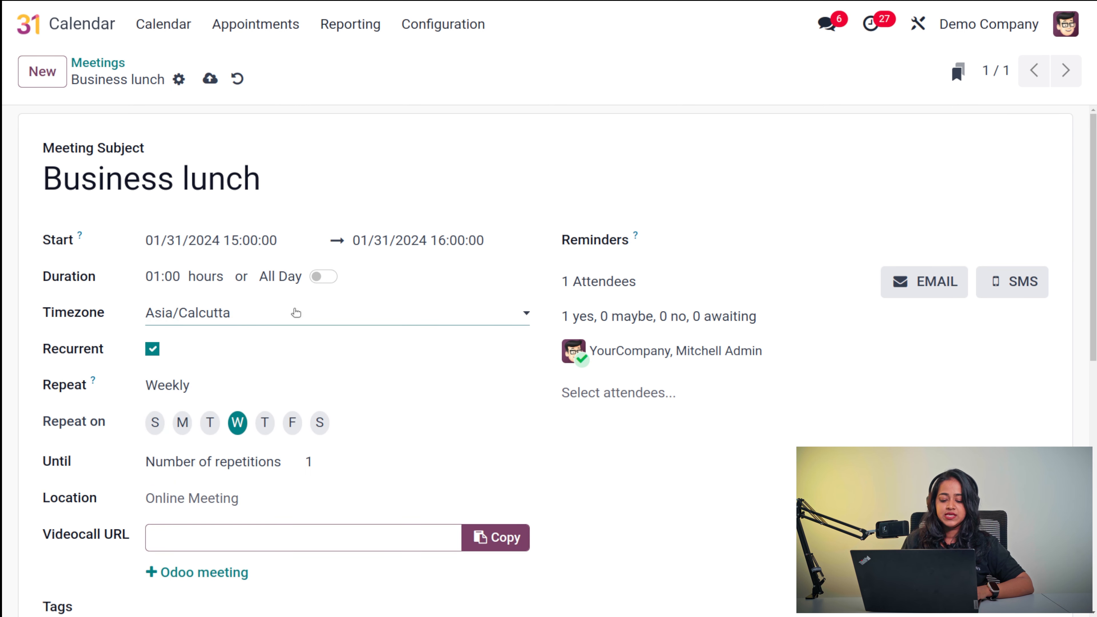
left_click(296, 312)
left_click(290, 314)
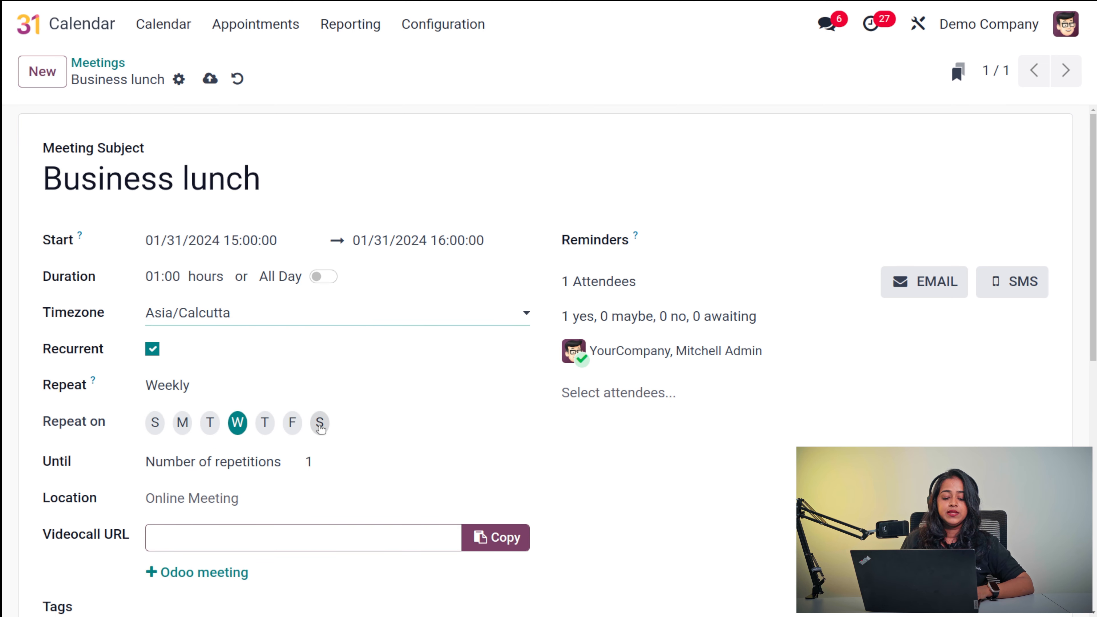
- Set the weekly recurrence of the Business lunch meeting to 10 repetitions
scroll(320, 425, "down", 4)
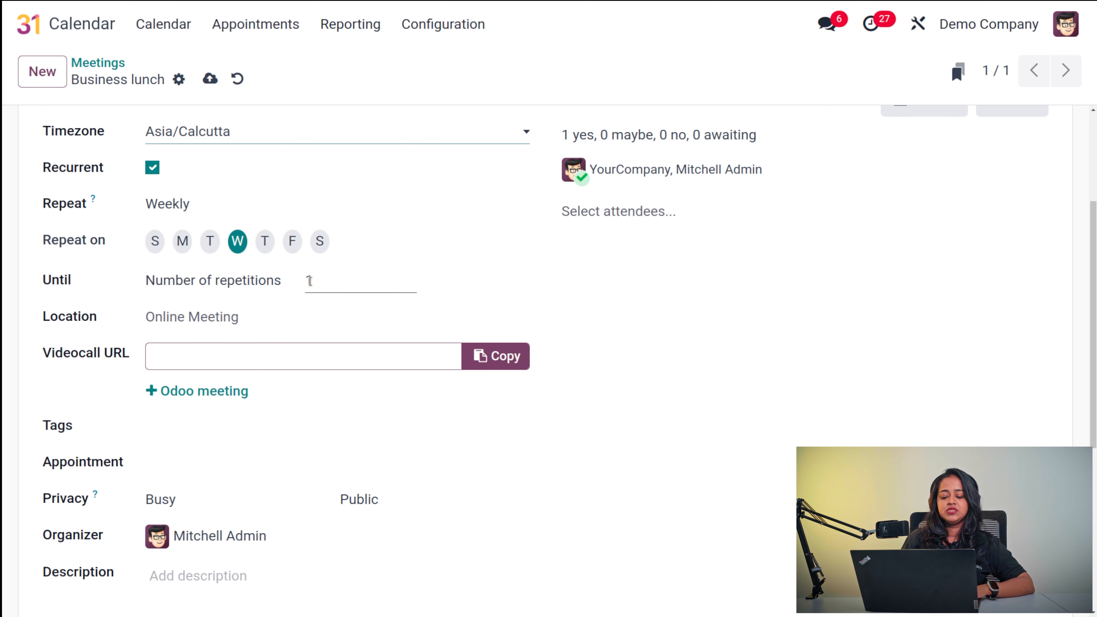
double_click(310, 281)
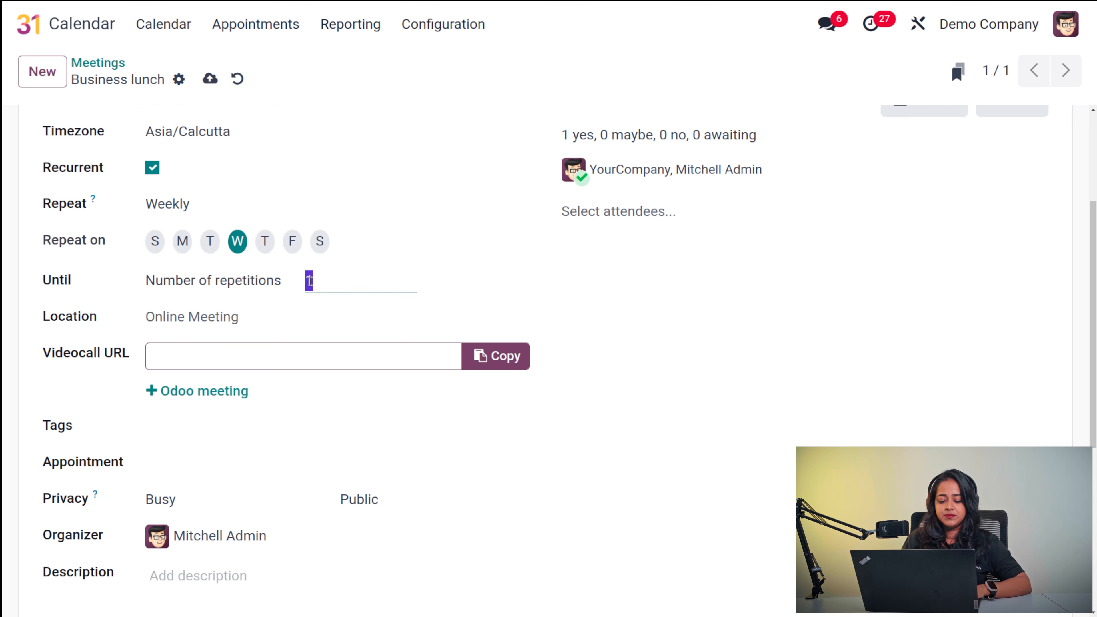
key("BackSpace")
type("10")
left_click(283, 309)
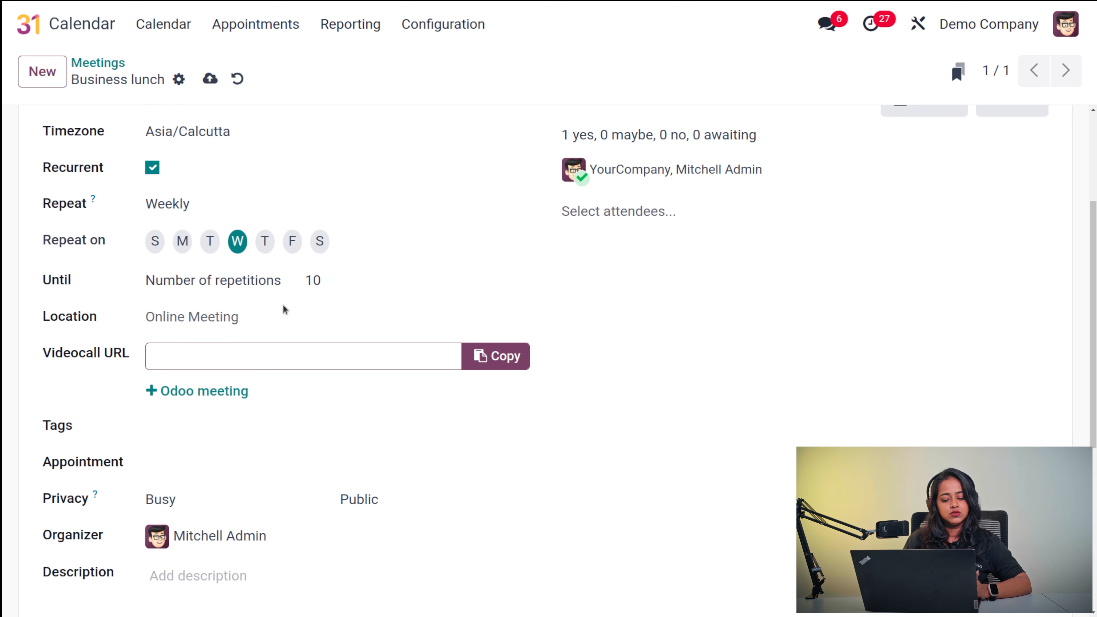
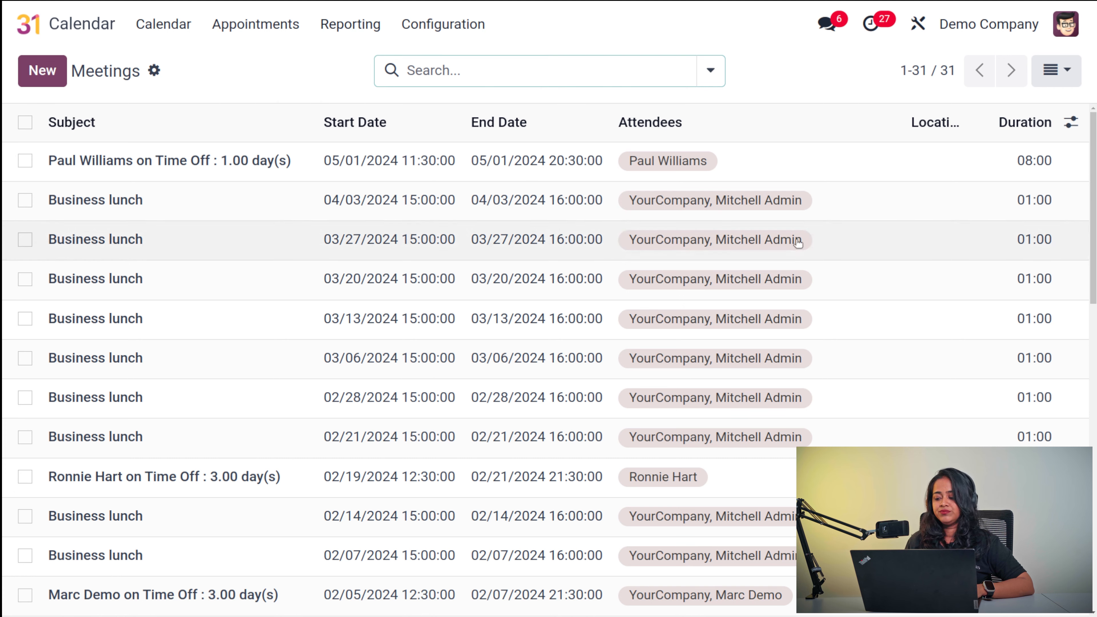
- Open the Appointments overview and permanently hide its onboarding configuration steps
left_click(177, 32)
left_click(268, 30)
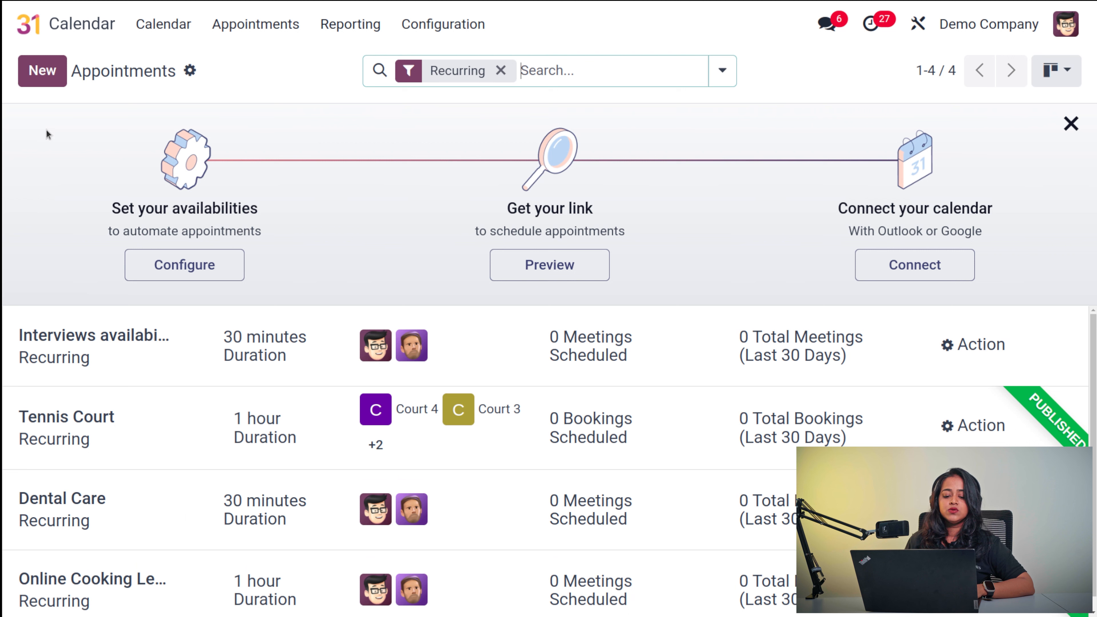
left_click(609, 82)
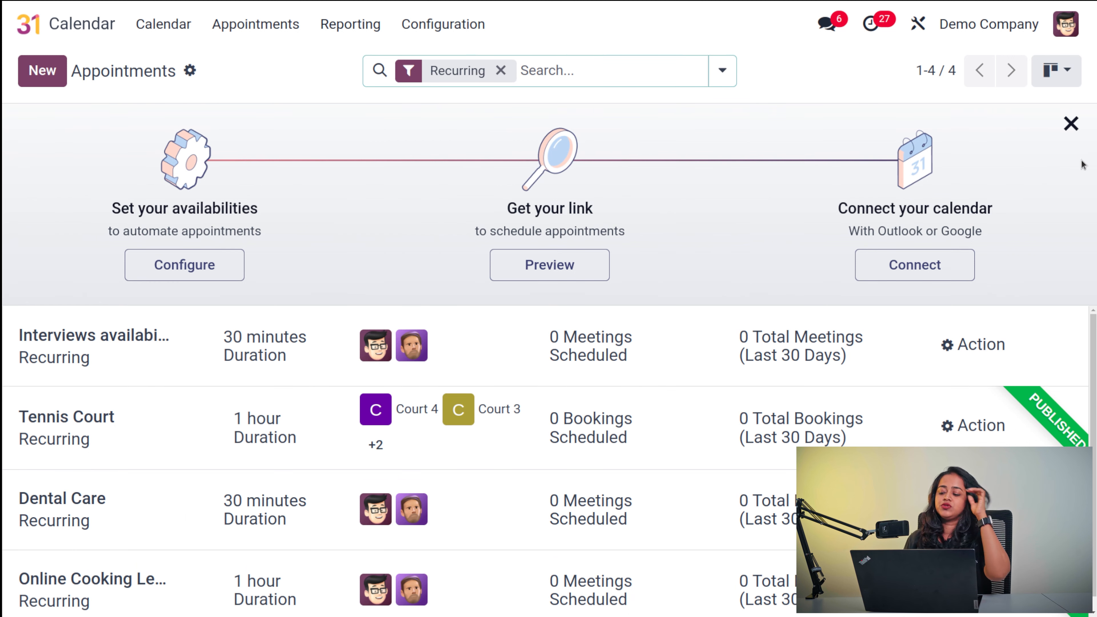
left_click(1071, 126)
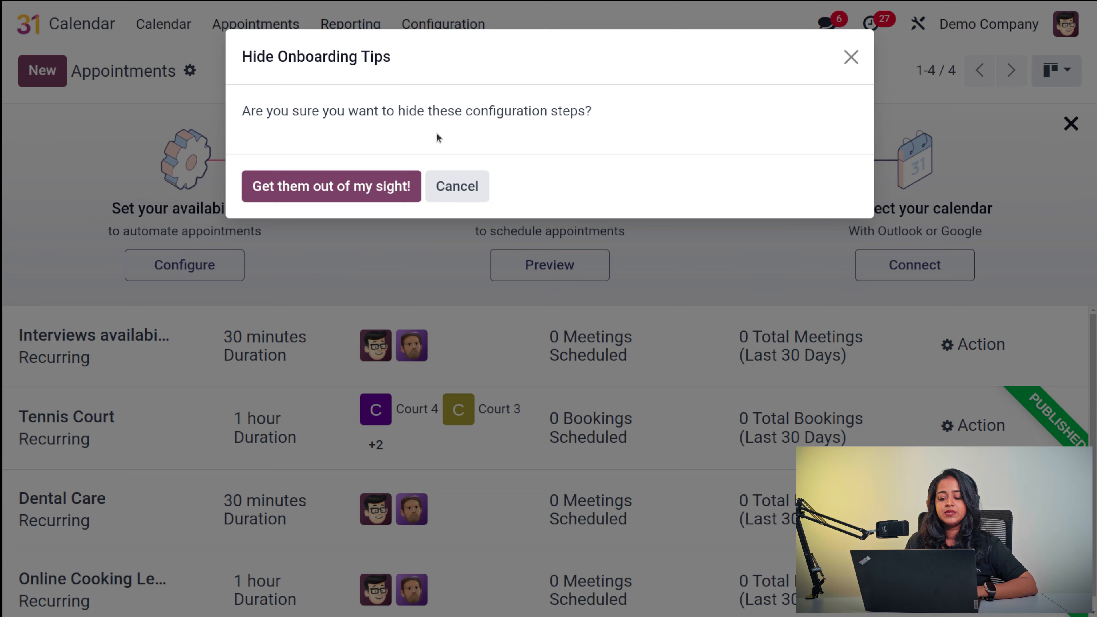
left_click(367, 186)
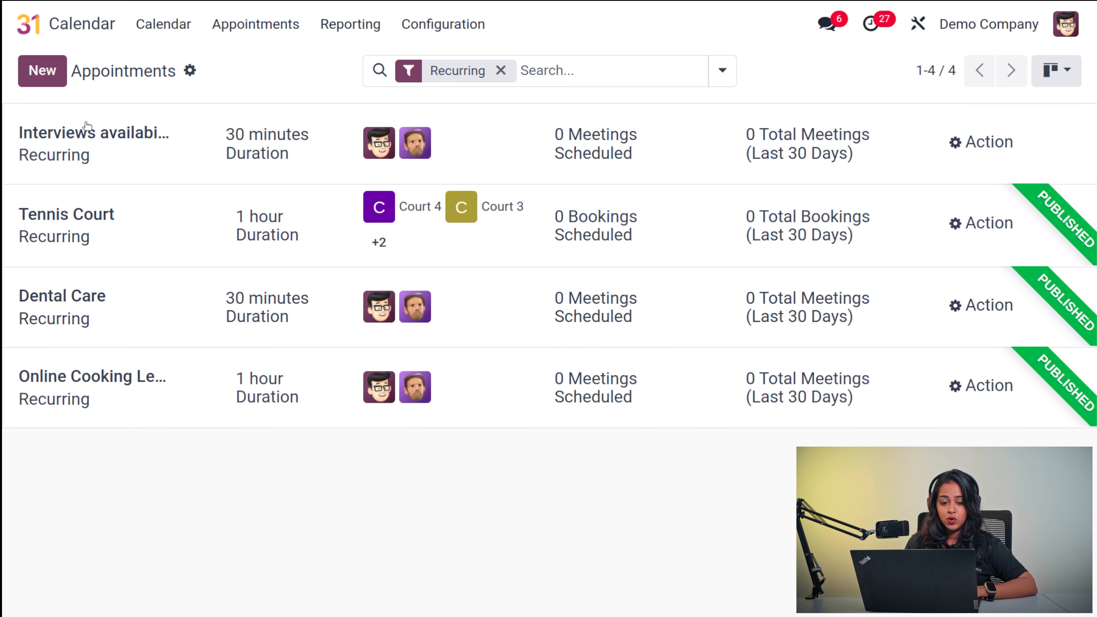
- Create a new appointment titled "Doctors appointment" with a duration of 03:00 hours
left_click(55, 75)
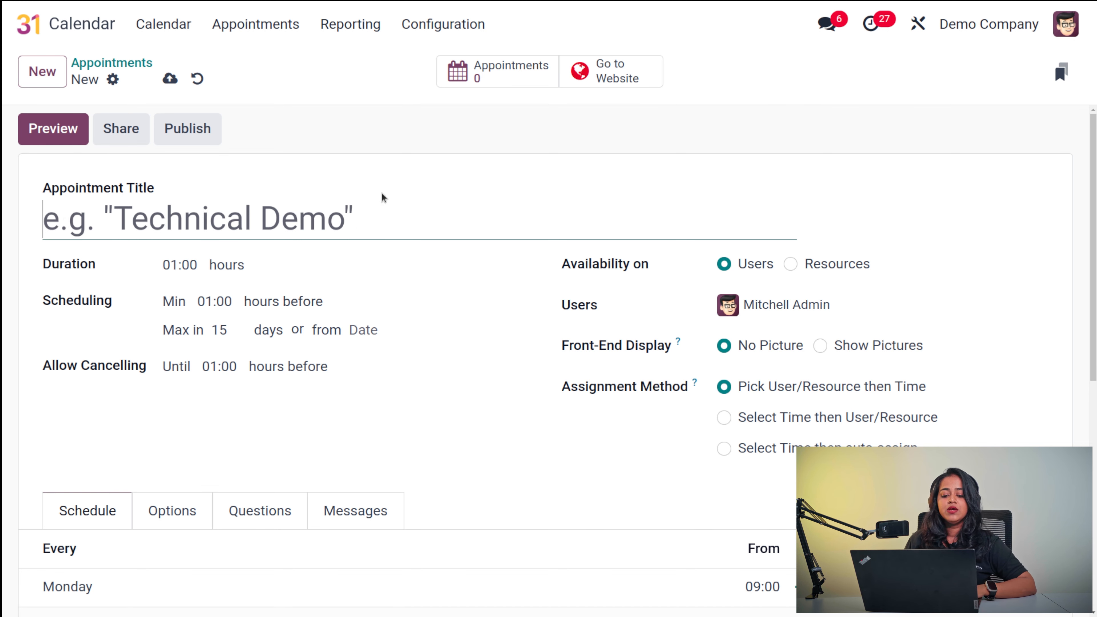
type("Doctors a")
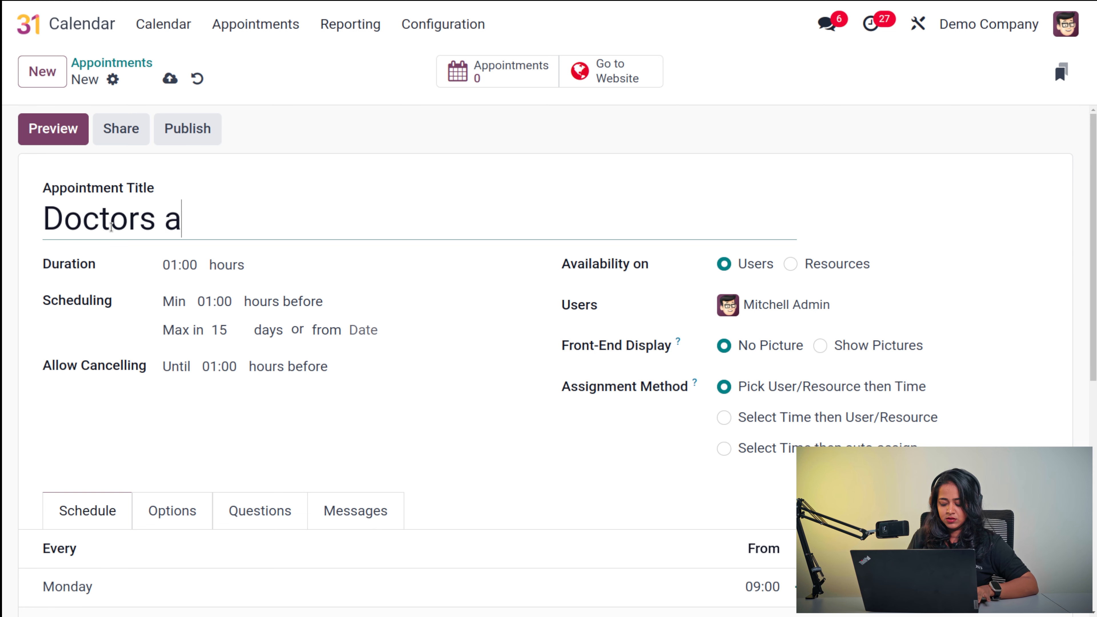
type("ppoint")
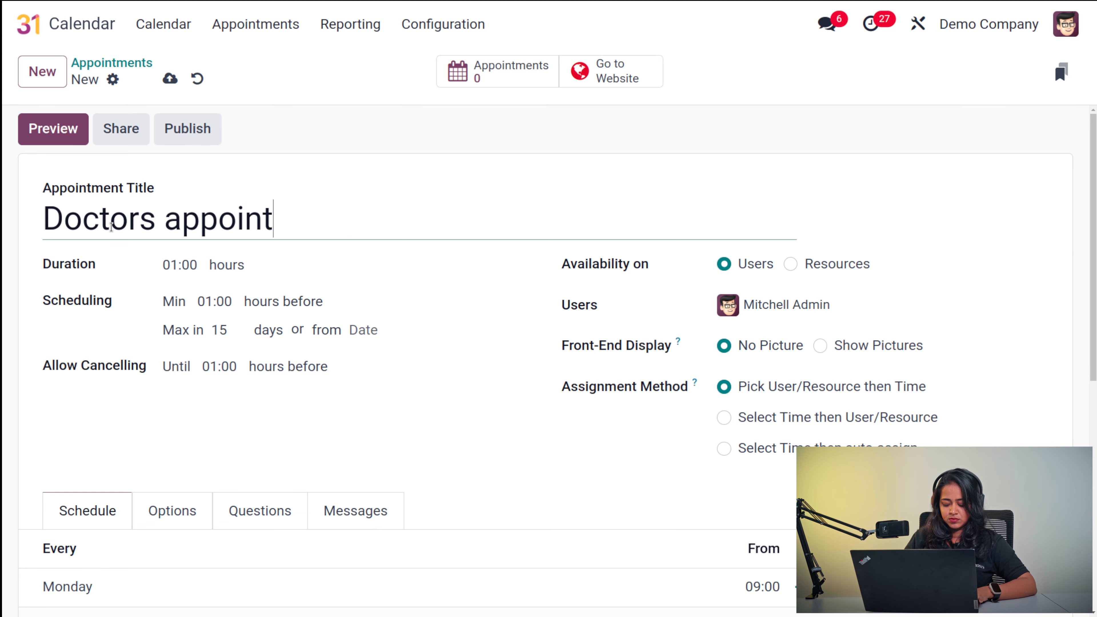
type("ment")
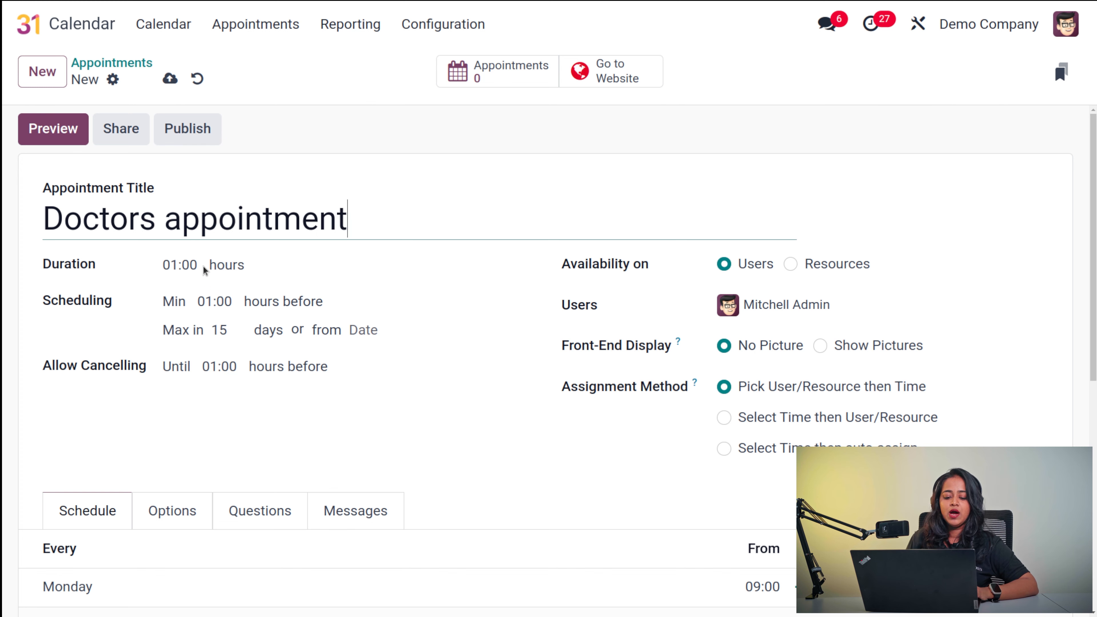
left_click(171, 265)
type("03:00")
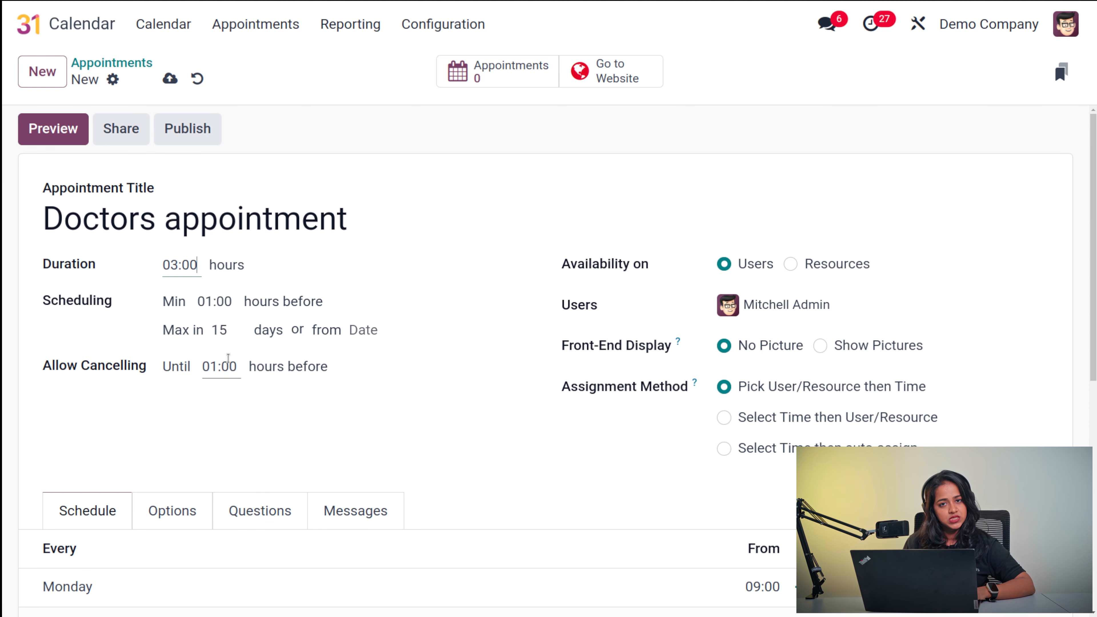
- Examine the new appointment's availability, front-end display and assignment method options and its weekly schedule
scroll(241, 412, "down", 2)
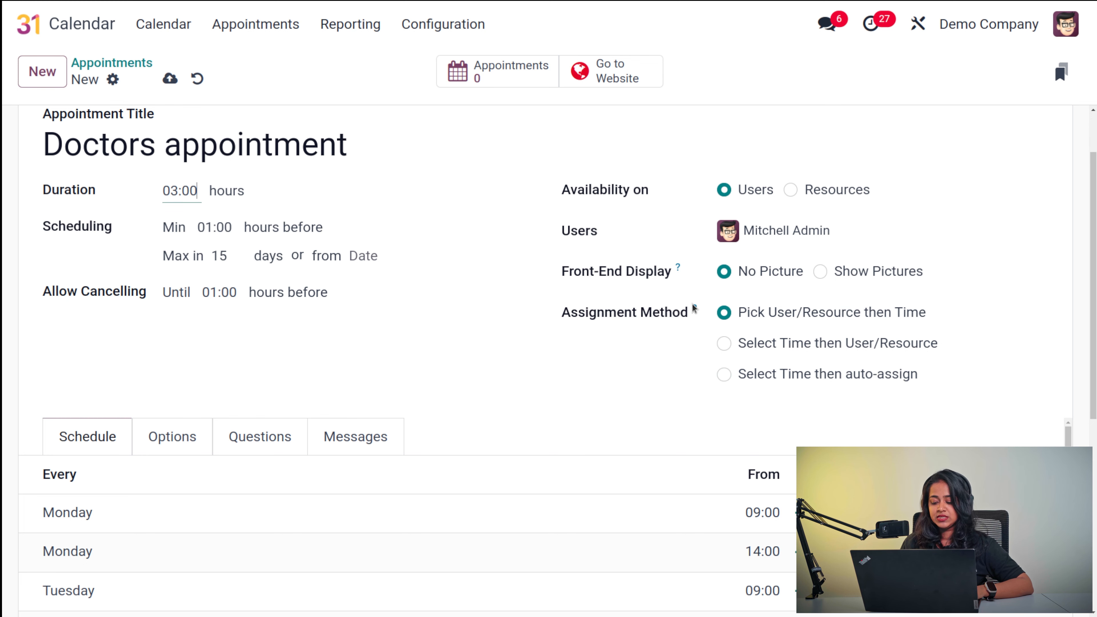
mouse_move(690, 304)
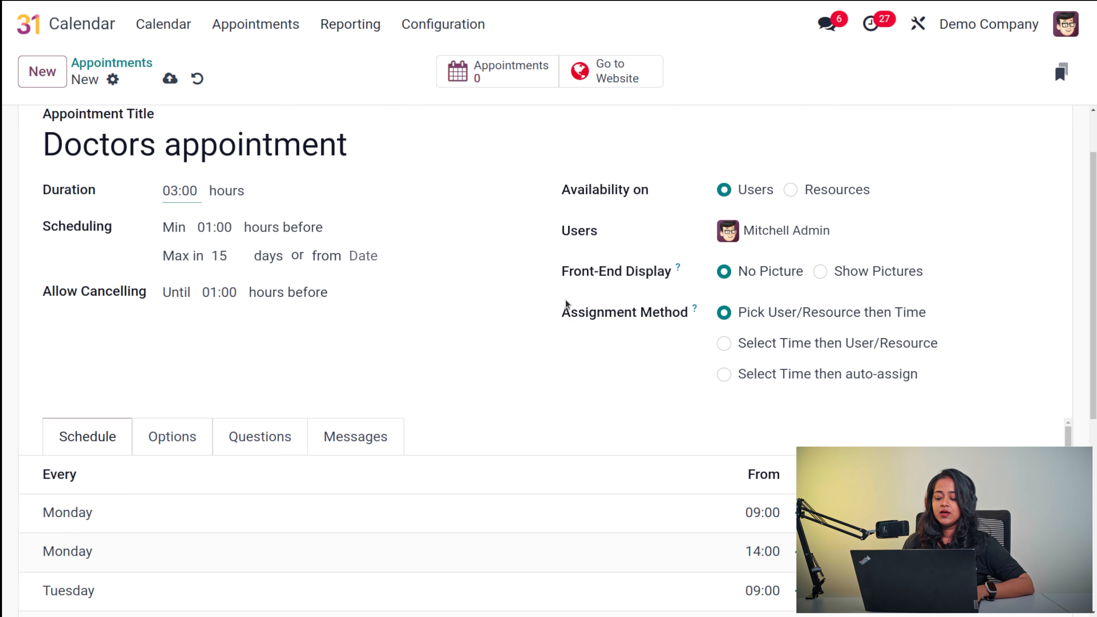
scroll(544, 415, "down", 8)
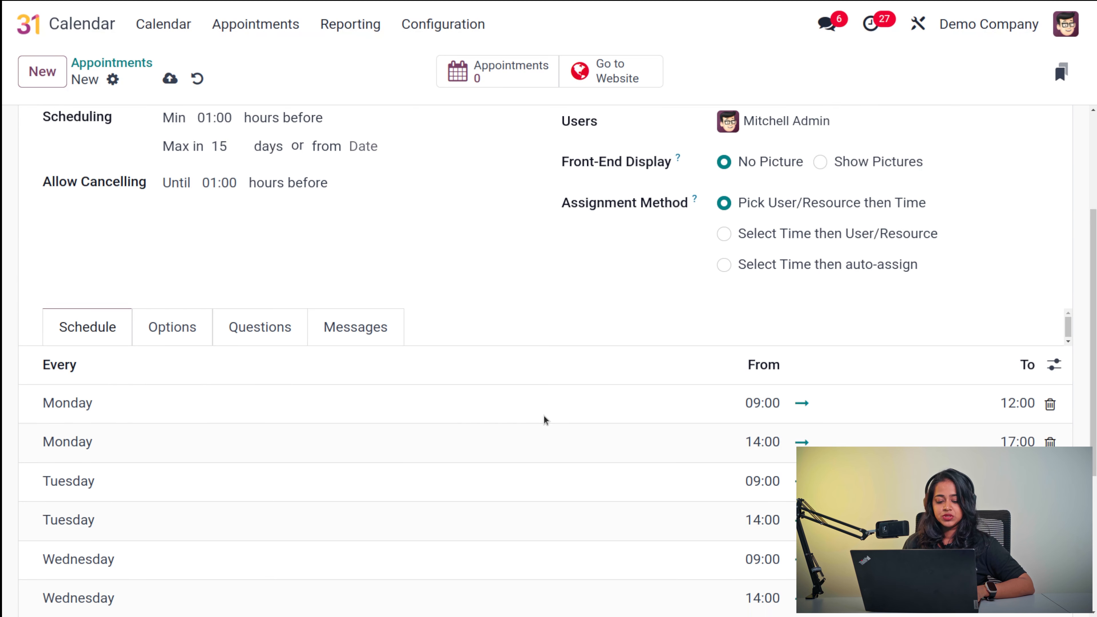
- Review the weekly schedule and select Odoo Discuss as the videoconference link in the appointment's options
scroll(543, 418, "up", 8)
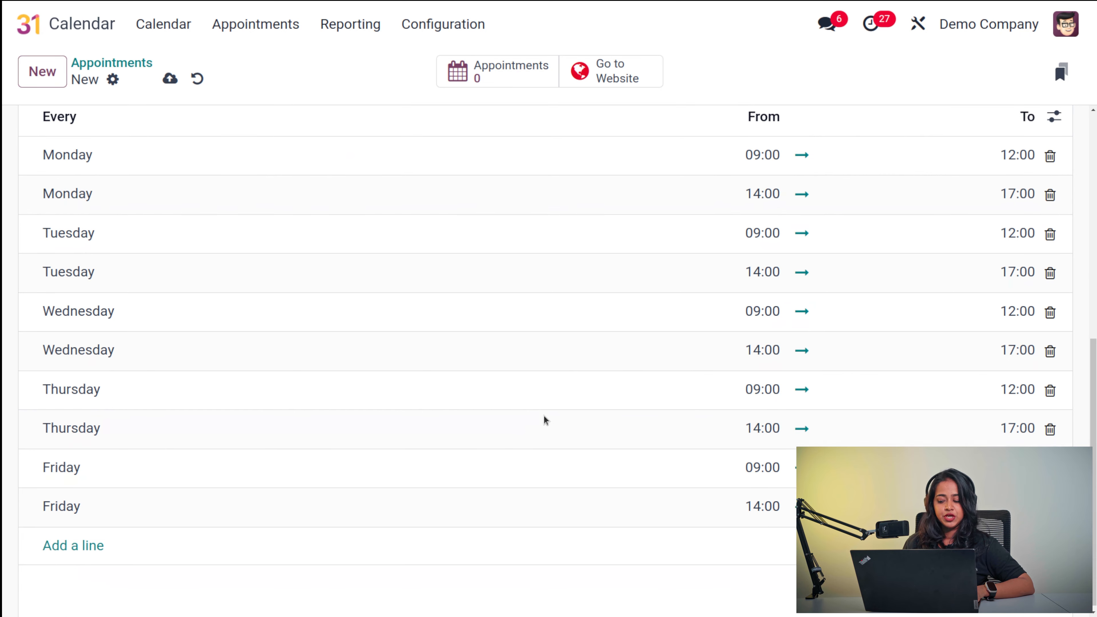
scroll(545, 419, "down", 8)
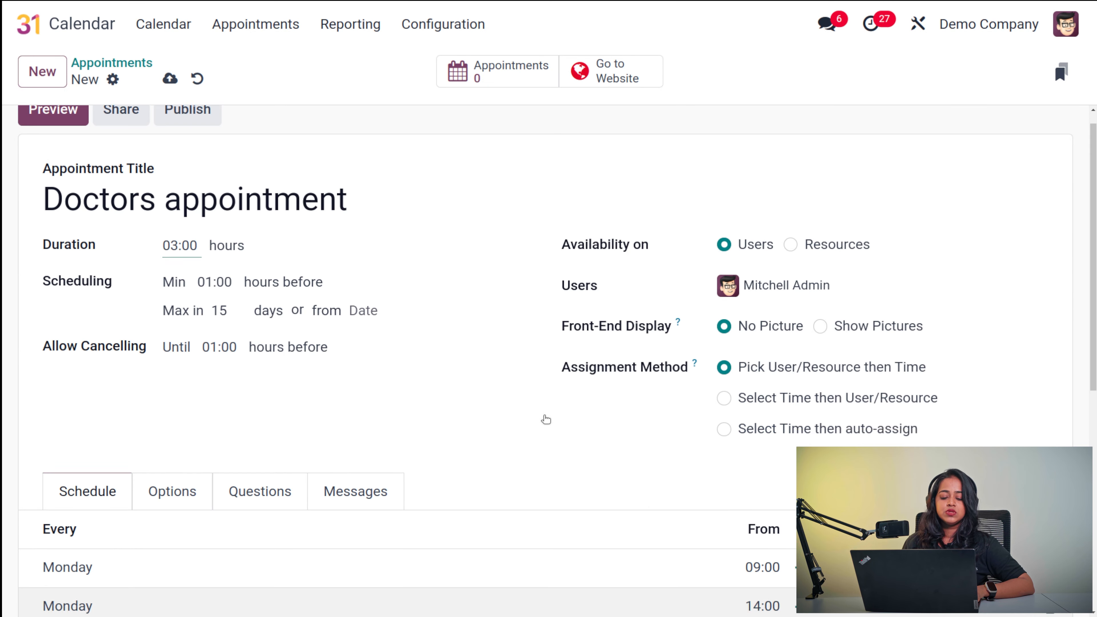
scroll(545, 419, "up", 8)
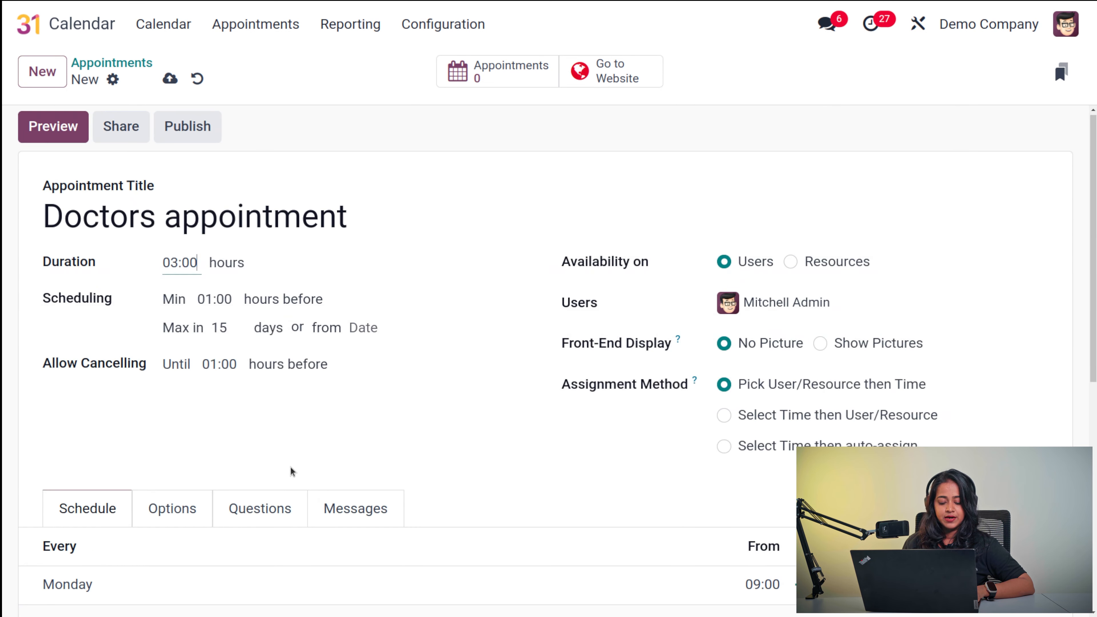
left_click(187, 513)
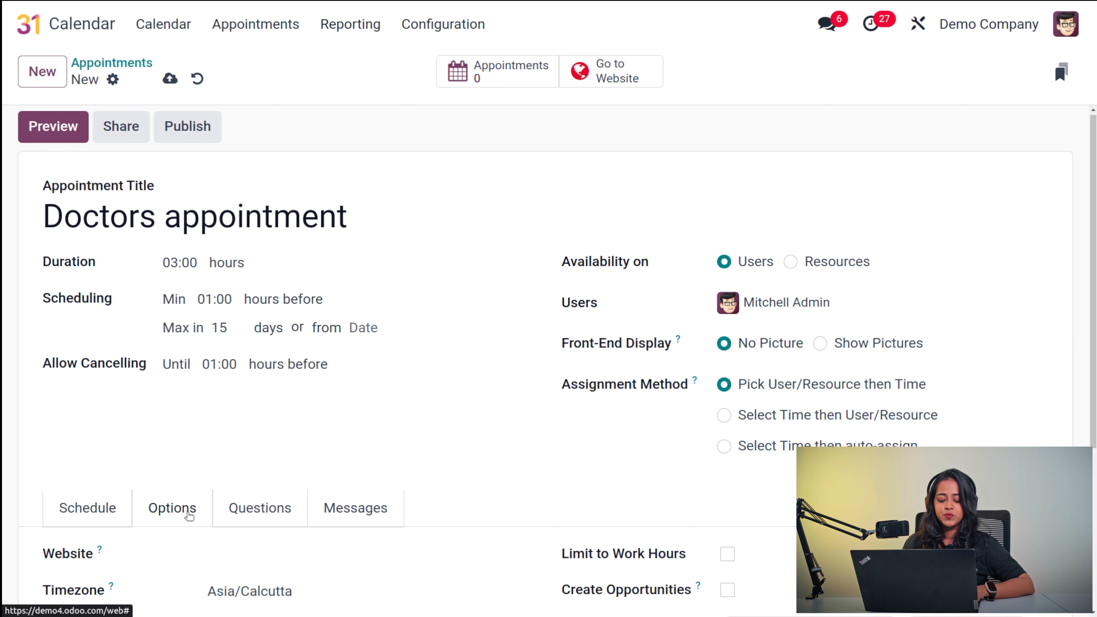
scroll(189, 515, "down", 5)
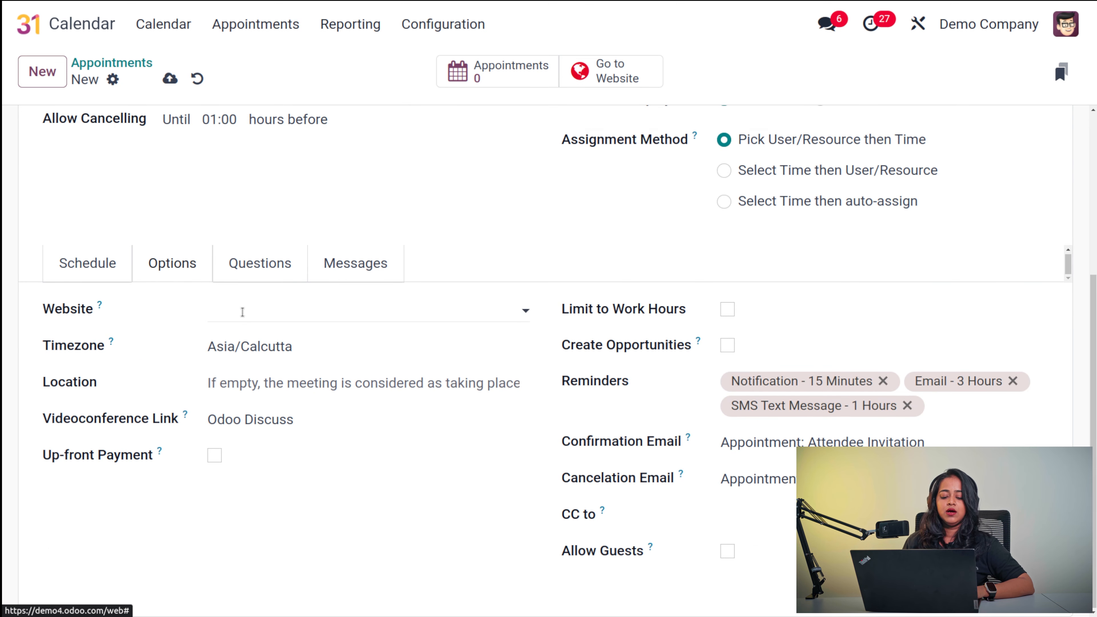
left_click(324, 385)
left_click(407, 540)
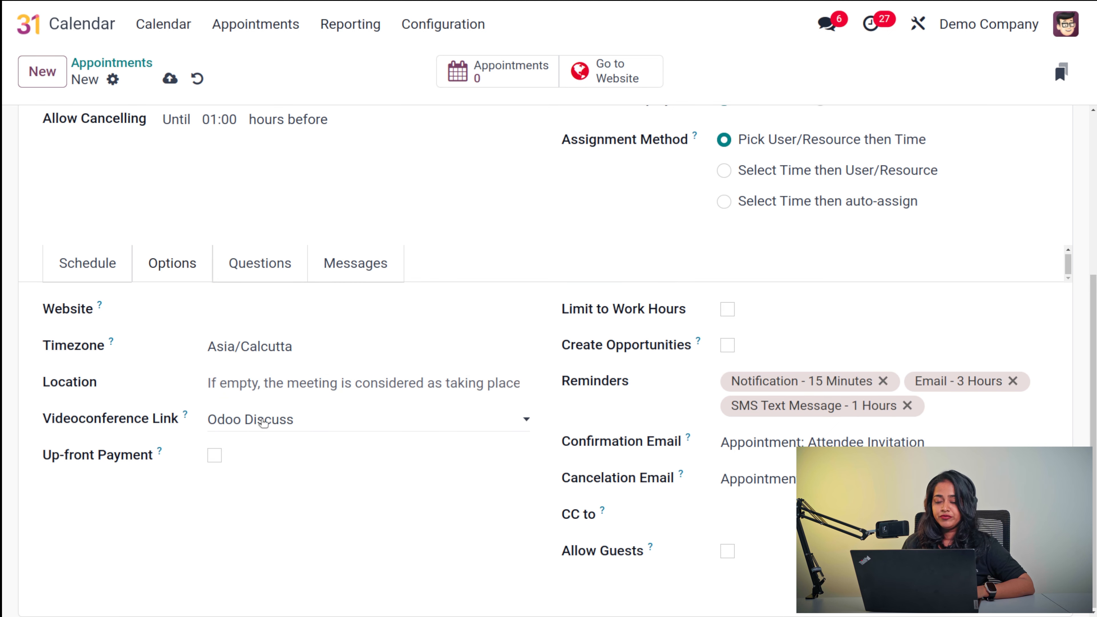
left_click(314, 428)
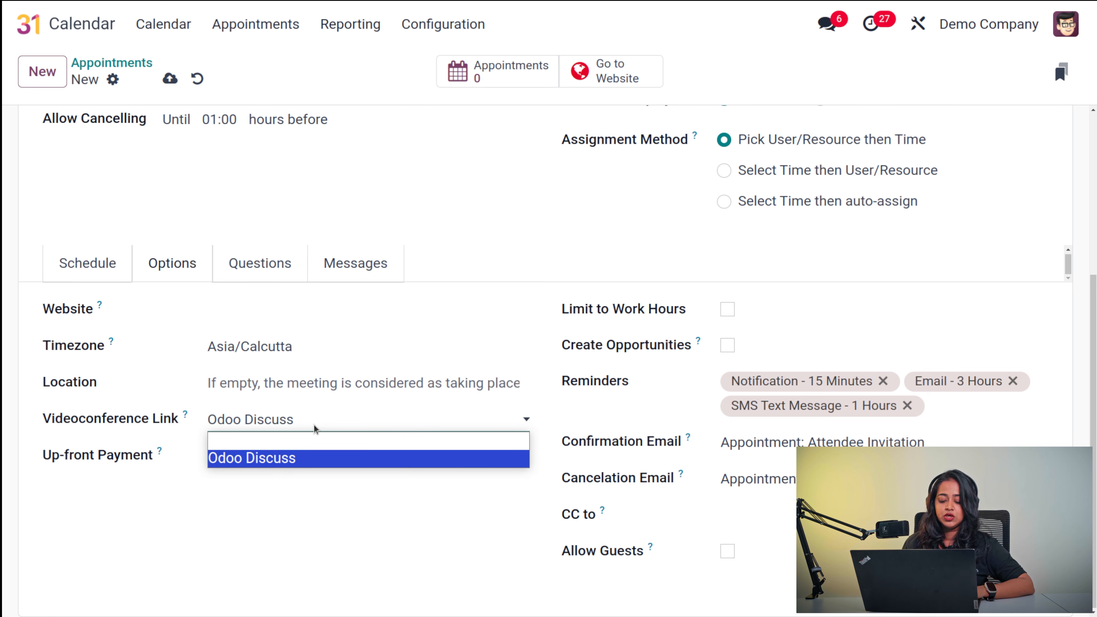
left_click(288, 461)
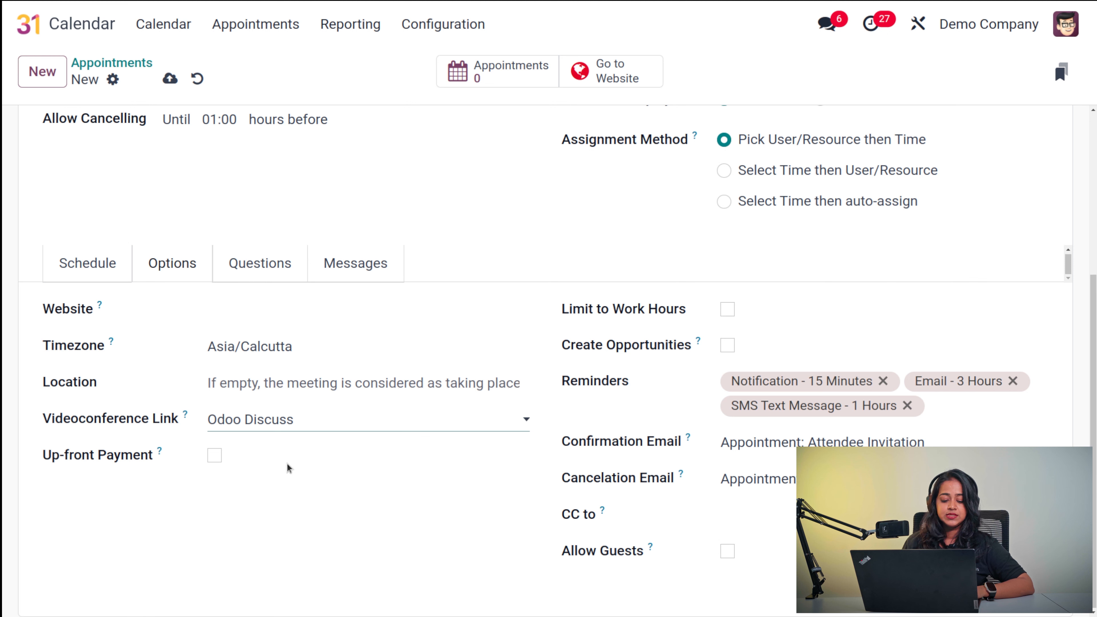
mouse_move(160, 454)
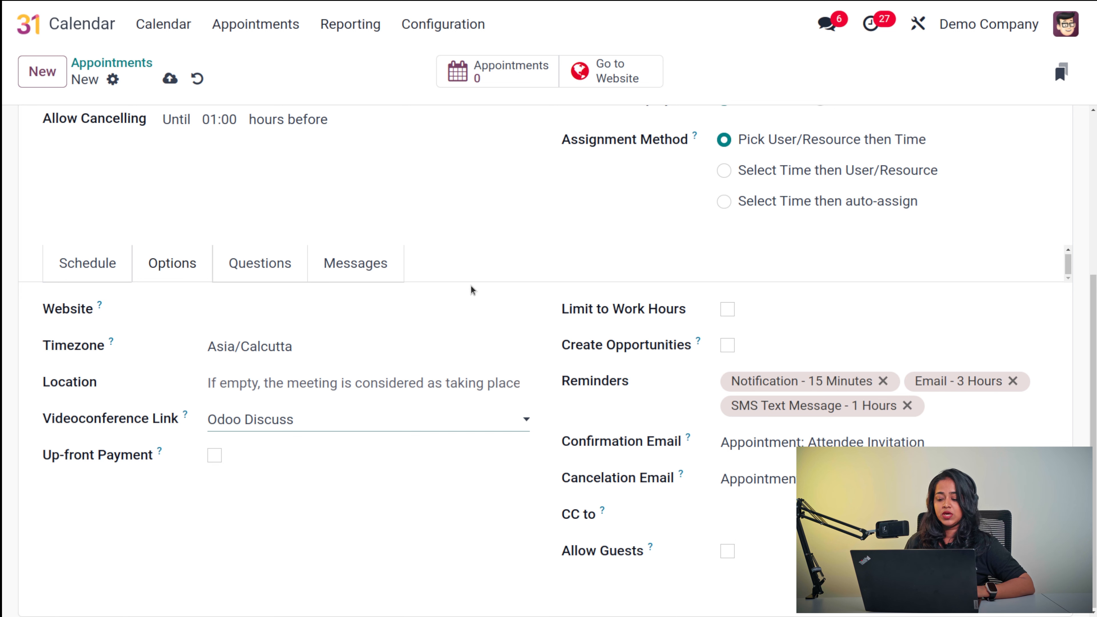
- Enable Limit to Work Hours and Create Opportunities for the Doctors appointment
left_click(728, 310)
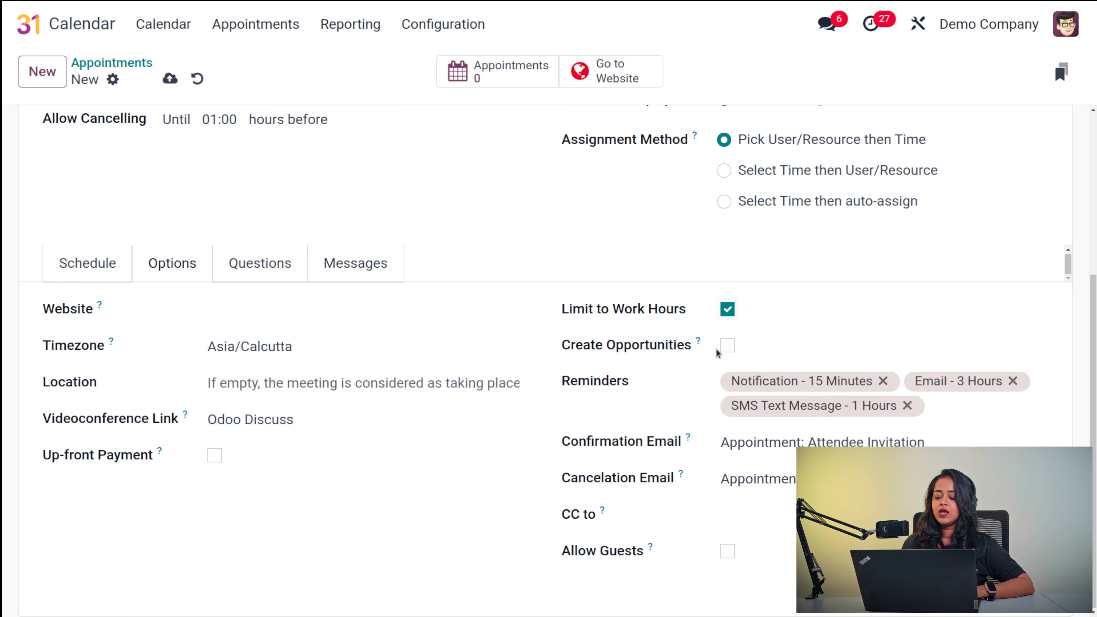
left_click(728, 346)
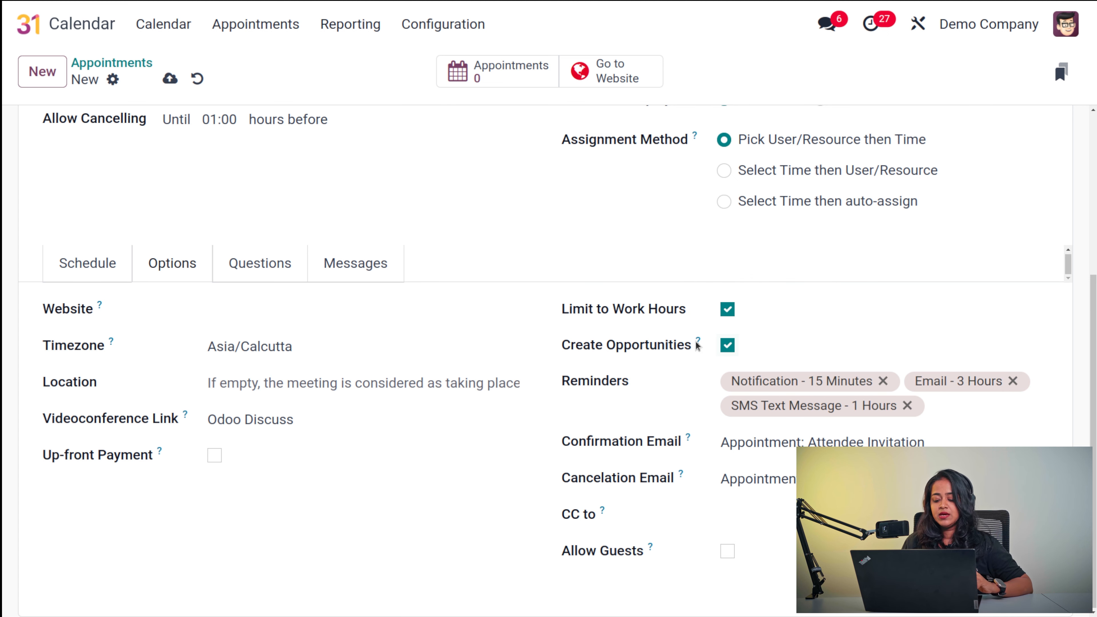
mouse_move(699, 344)
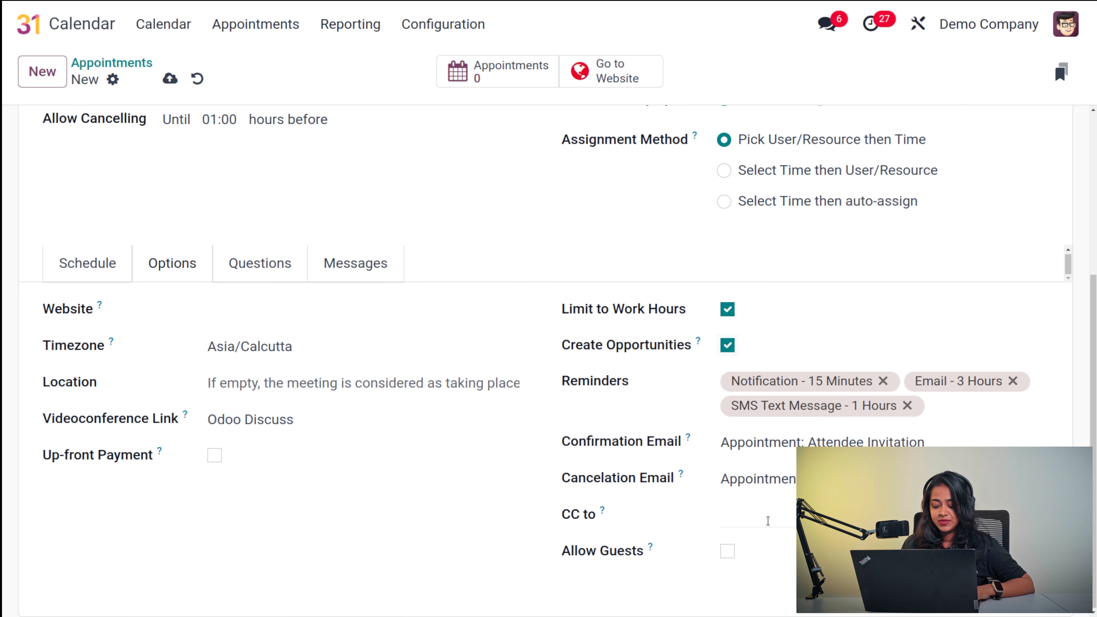
- Add the first suggested contact to the appointment's CC recipients and allow guests
left_click(740, 520)
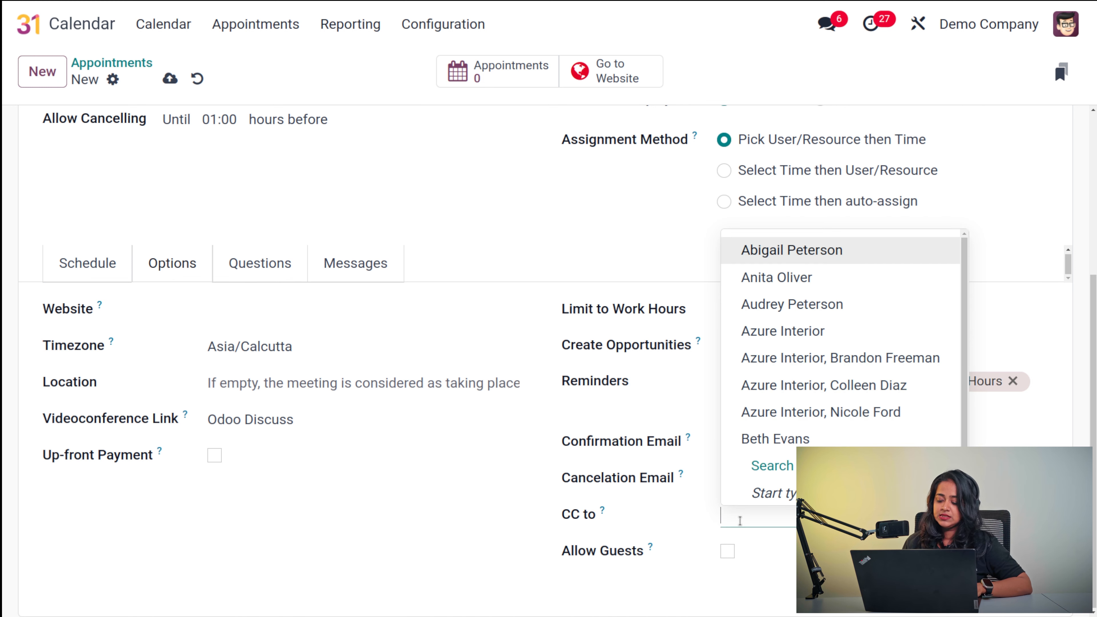
left_click(809, 257)
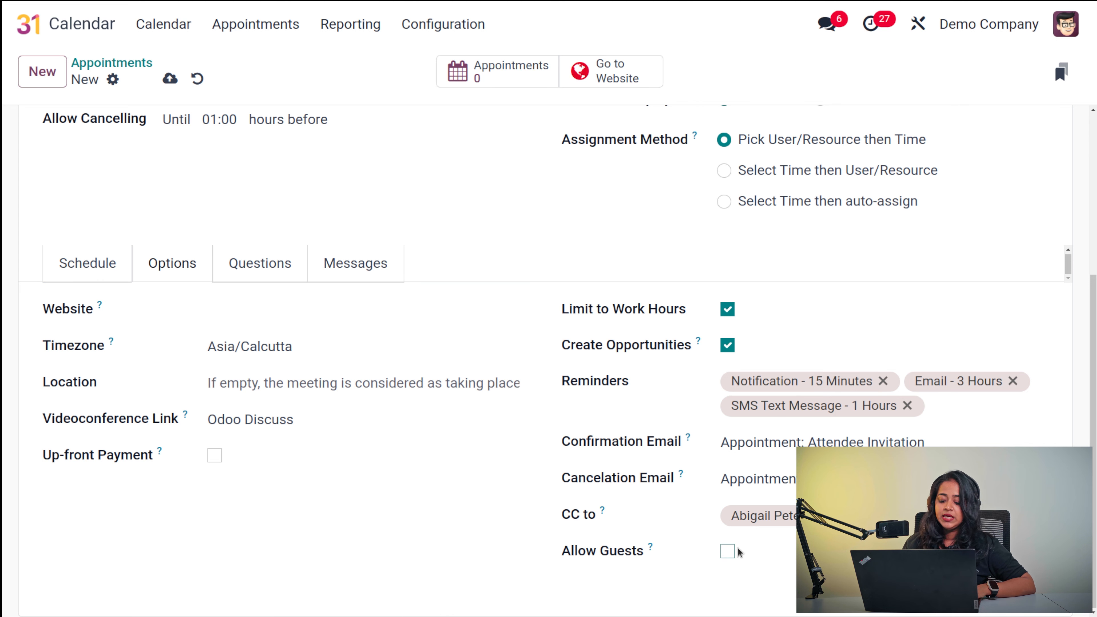
left_click(729, 552)
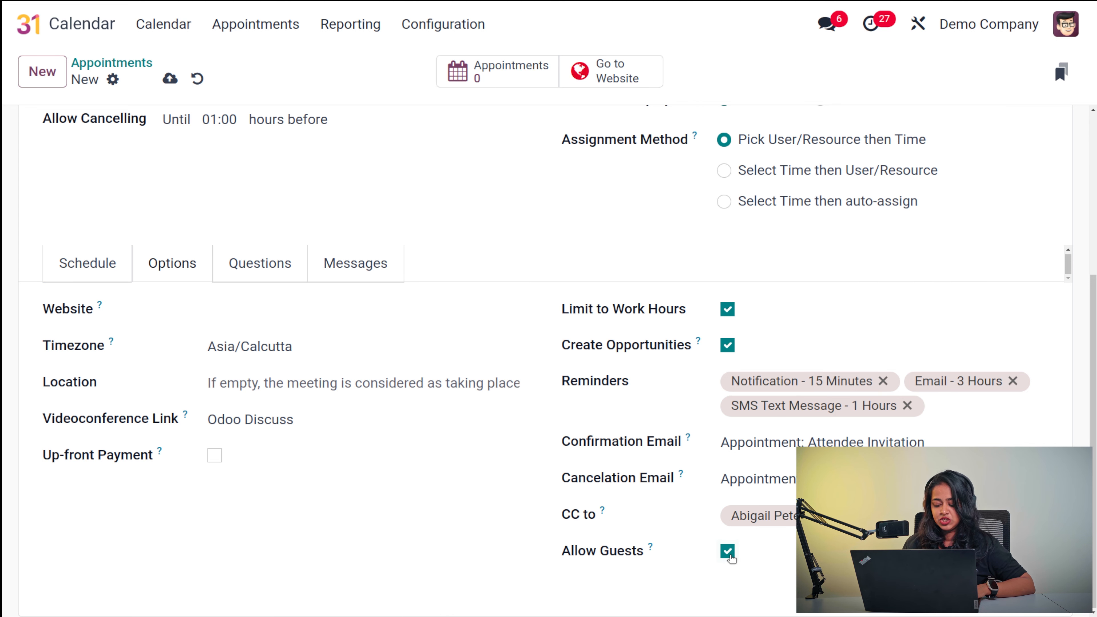
- Start a new single line text question for the appointment reading "what are you symptoms"
scroll(537, 309, "up", 5)
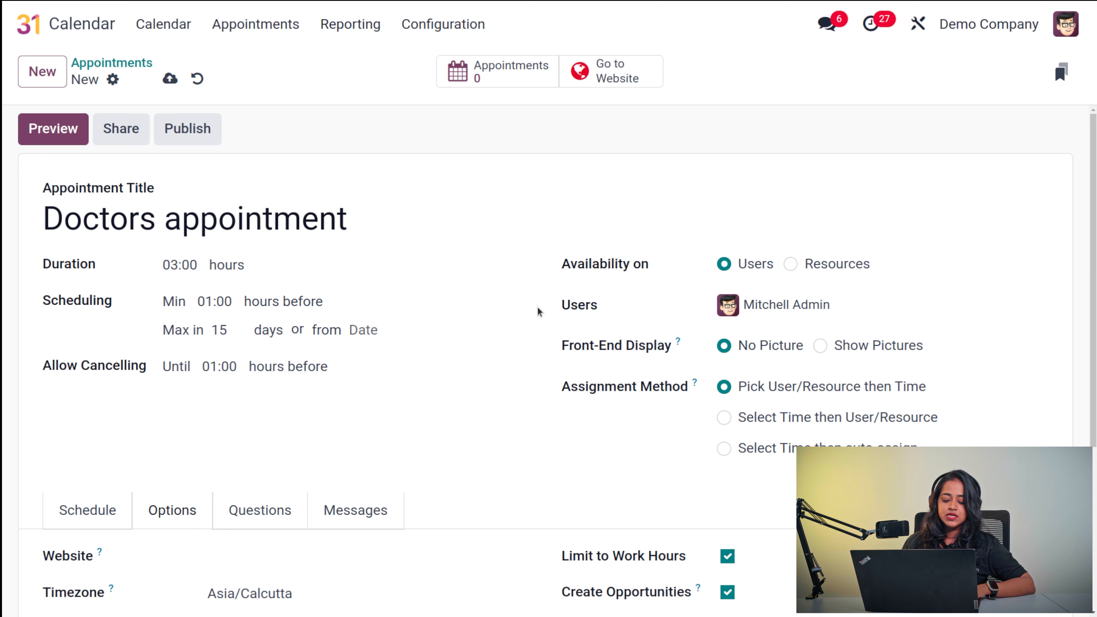
left_click(290, 509)
scroll(292, 508, "down", 3)
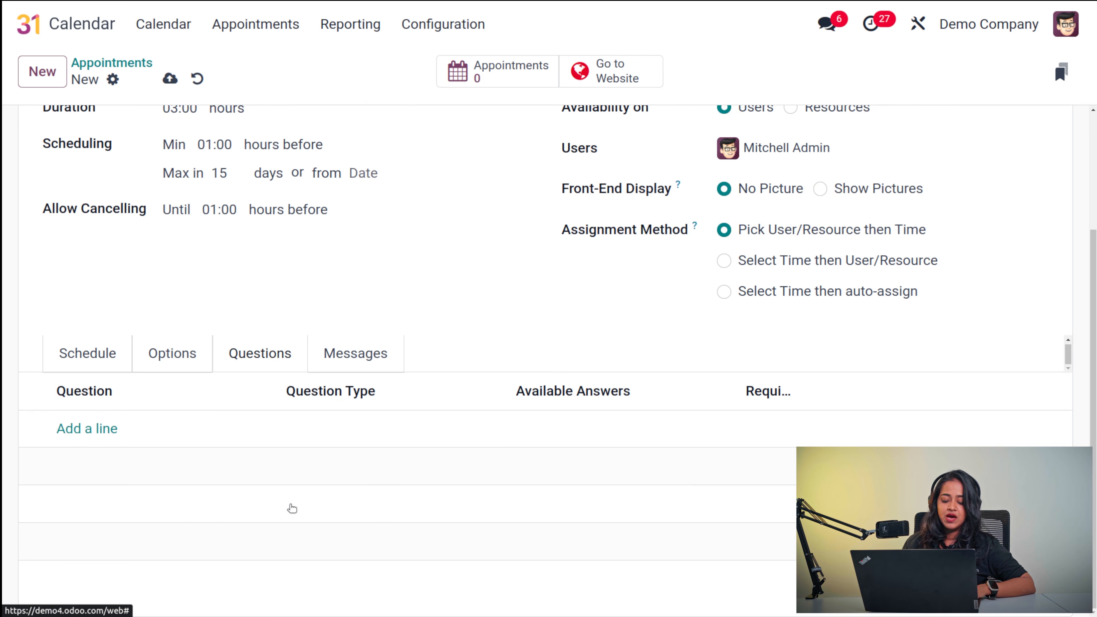
left_click(69, 436)
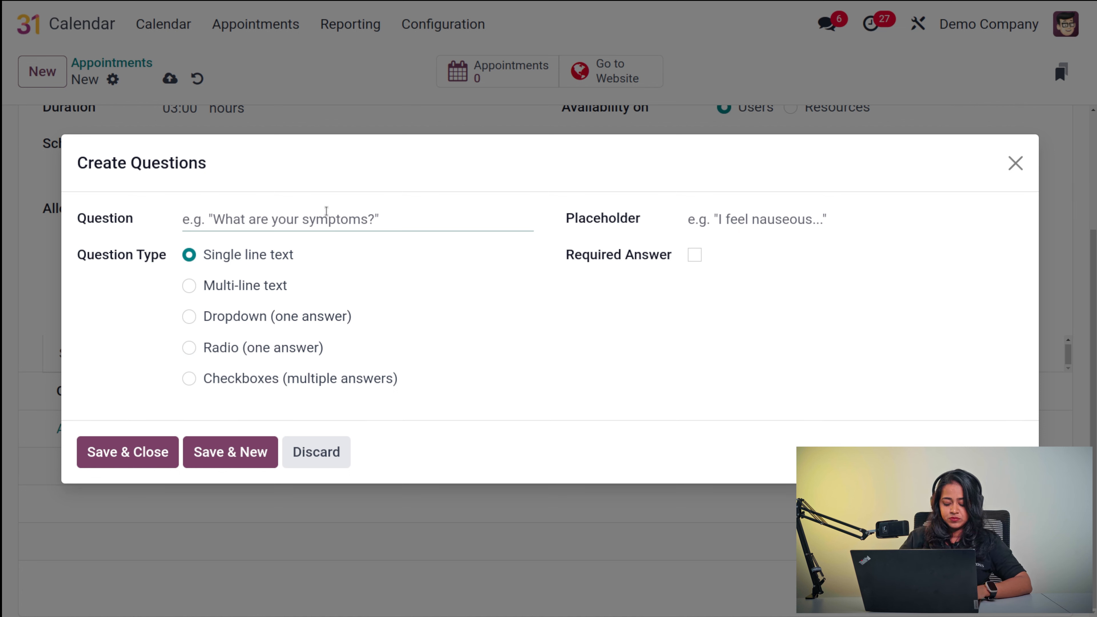
type("what are oy")
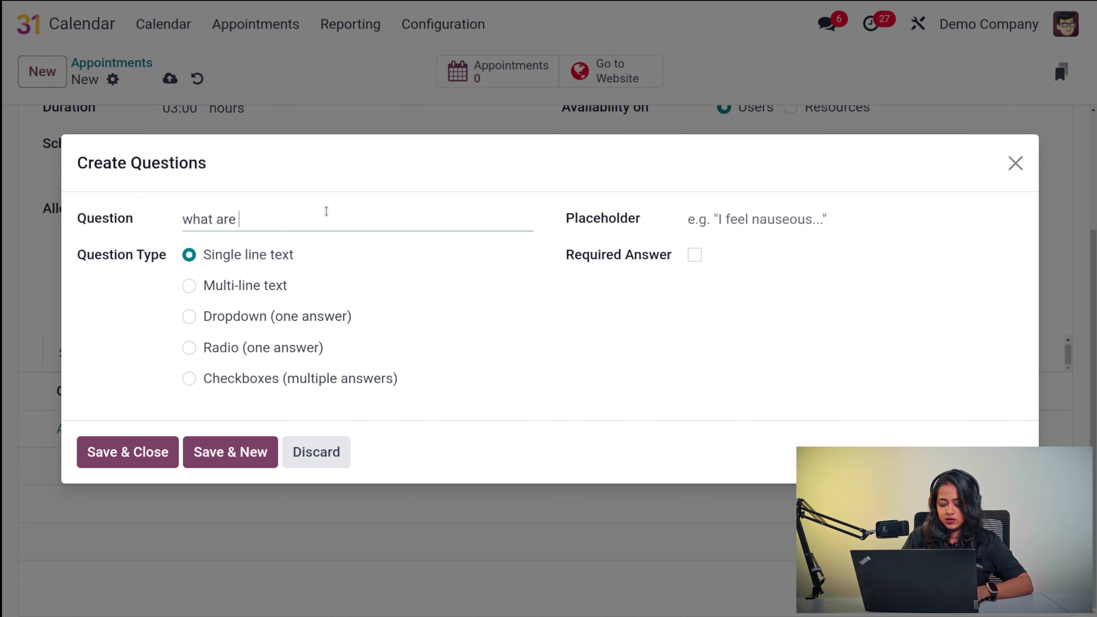
key("BackSpace")
key("BackSpace")
type("y")
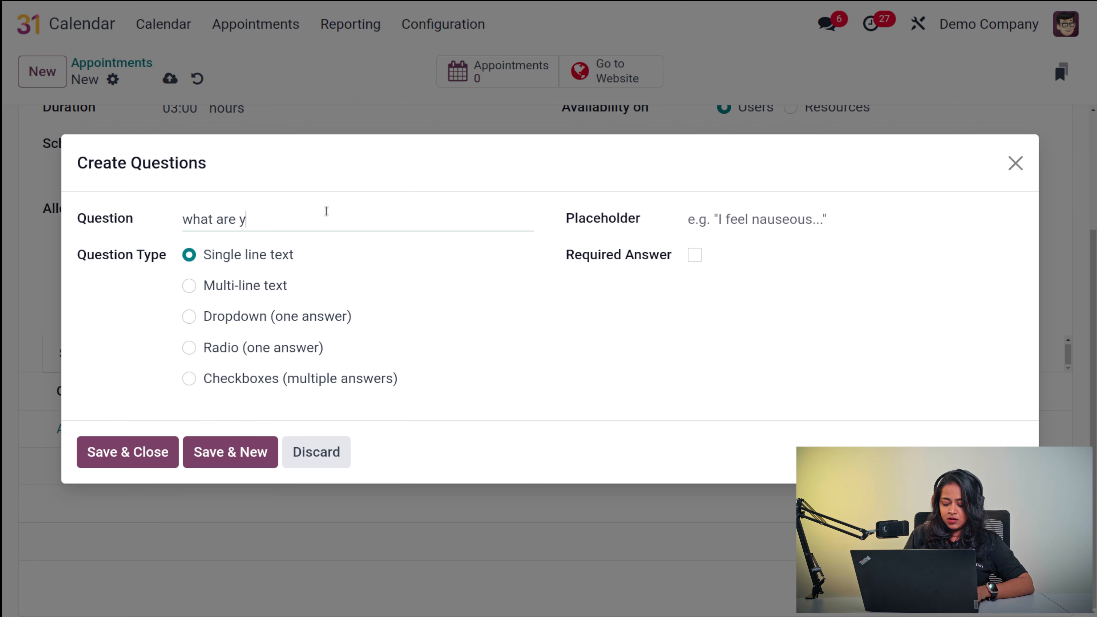
type("ou sym")
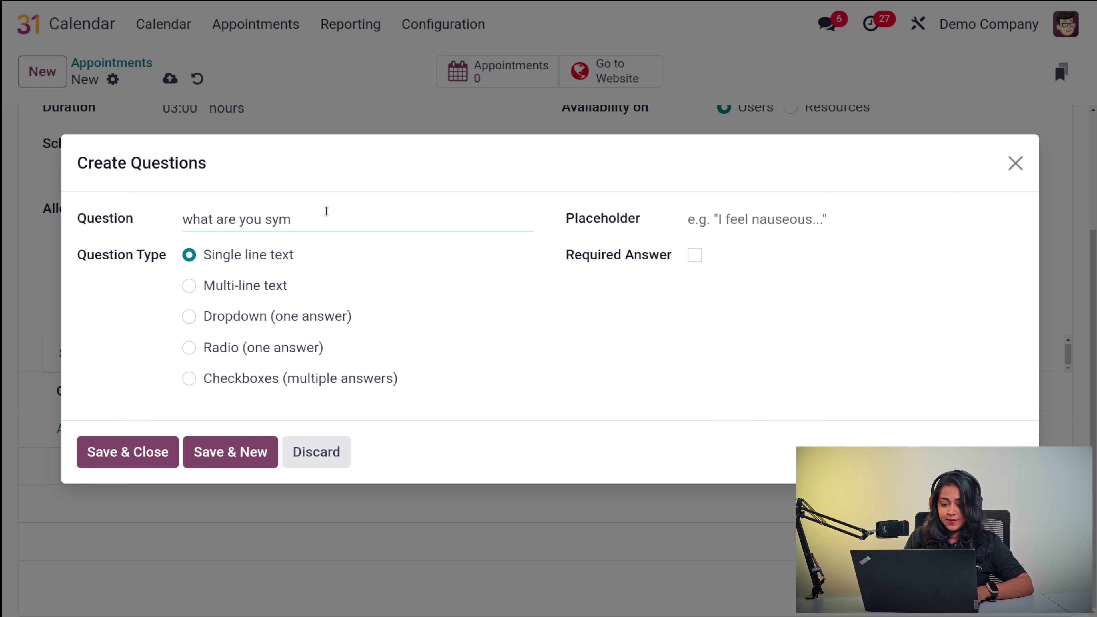
type("p")
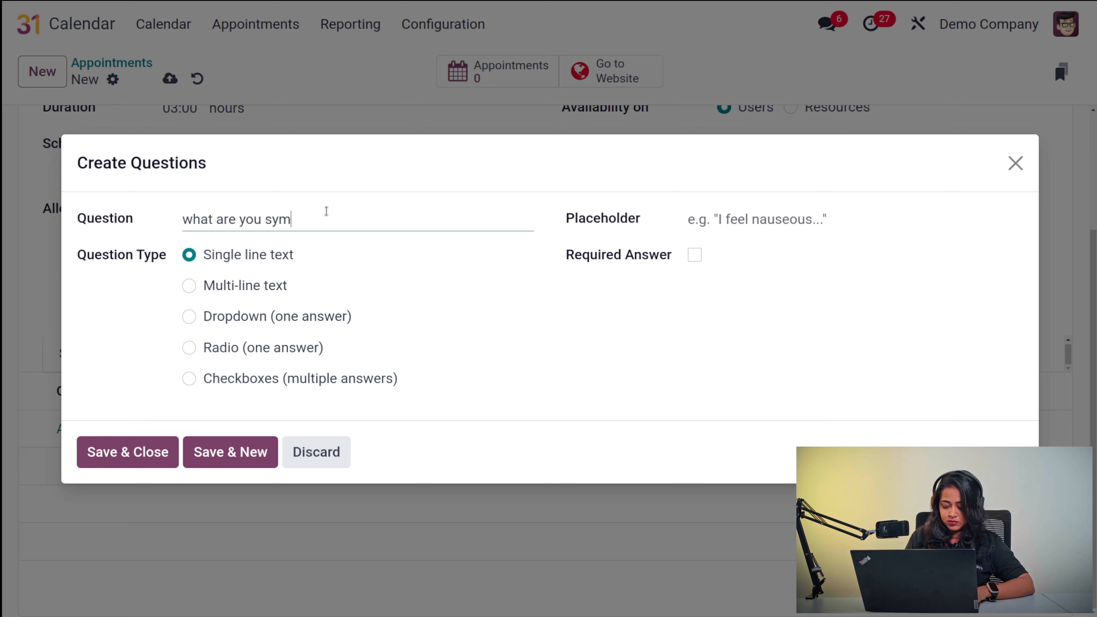
type("toms")
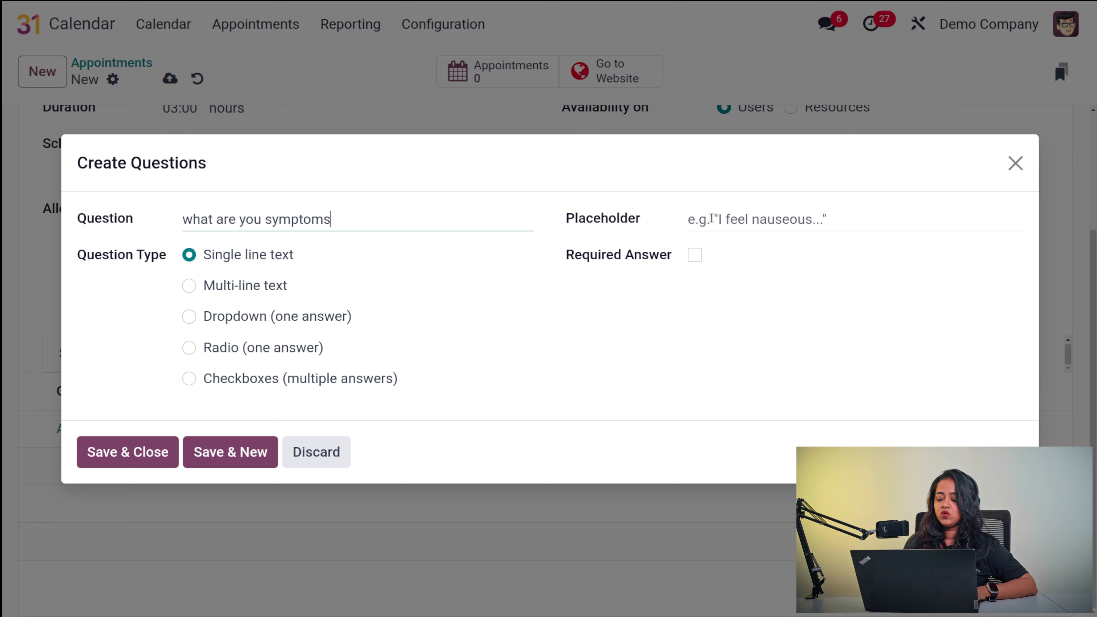
- Save the symptoms question with an empty placeholder and without requiring an answer
left_click(694, 214)
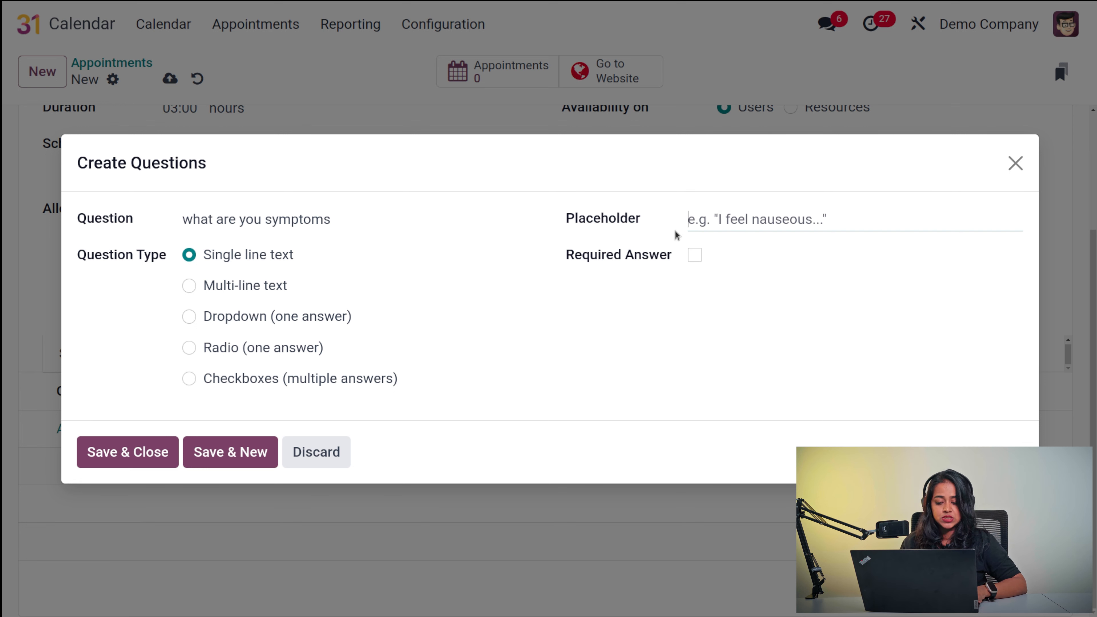
left_click(693, 256)
left_click(692, 256)
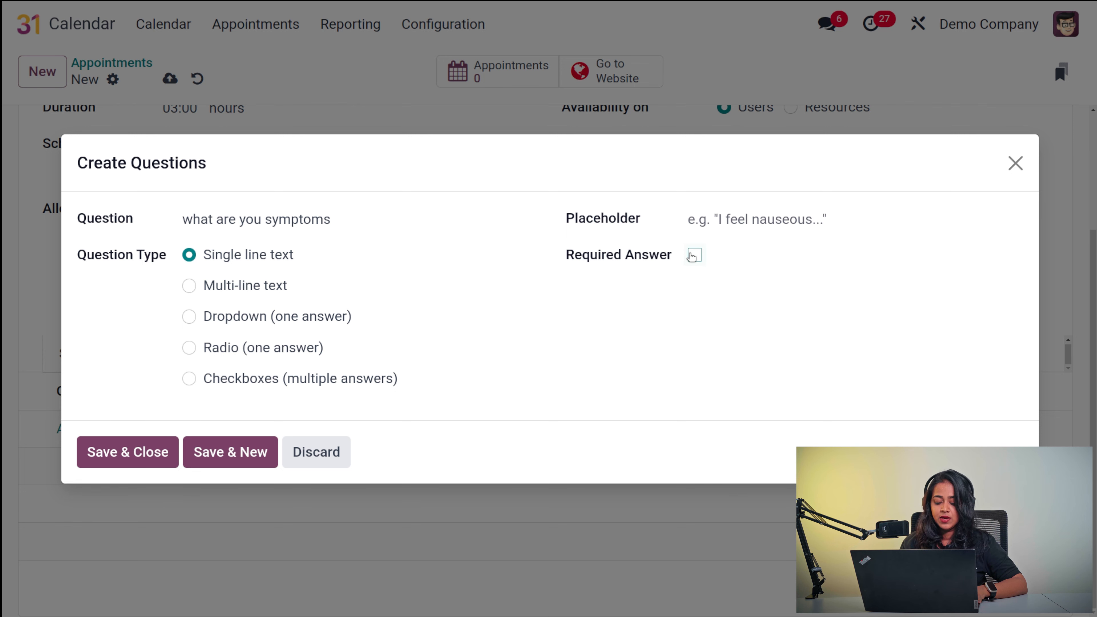
left_click(138, 454)
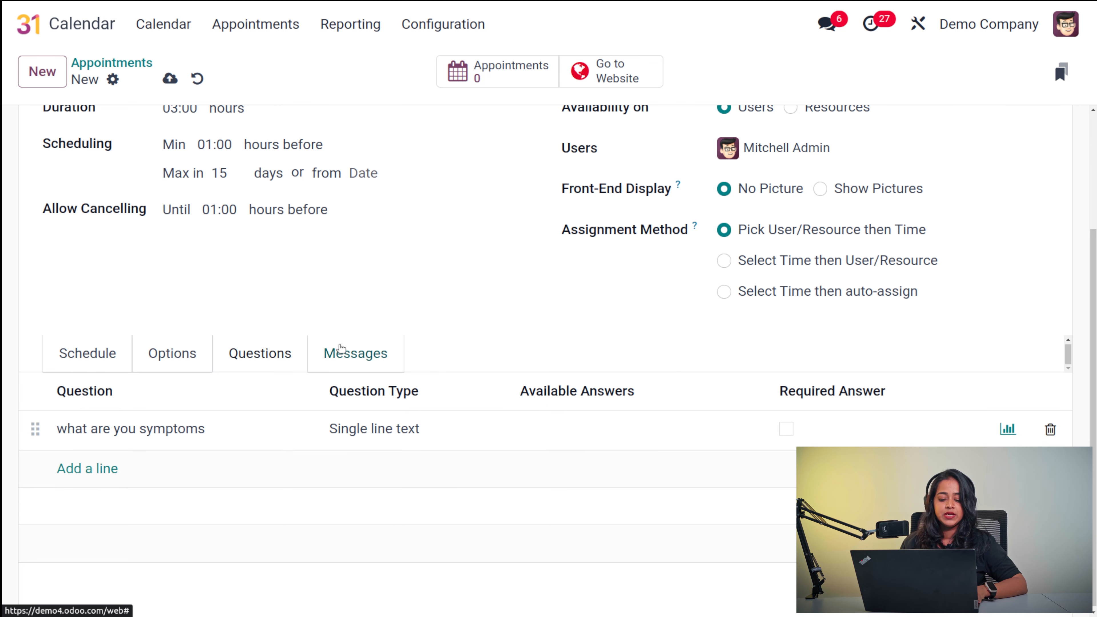
- Examine the appointment's introduction message and extra confirmation message fields
left_click(341, 349)
left_click(175, 430)
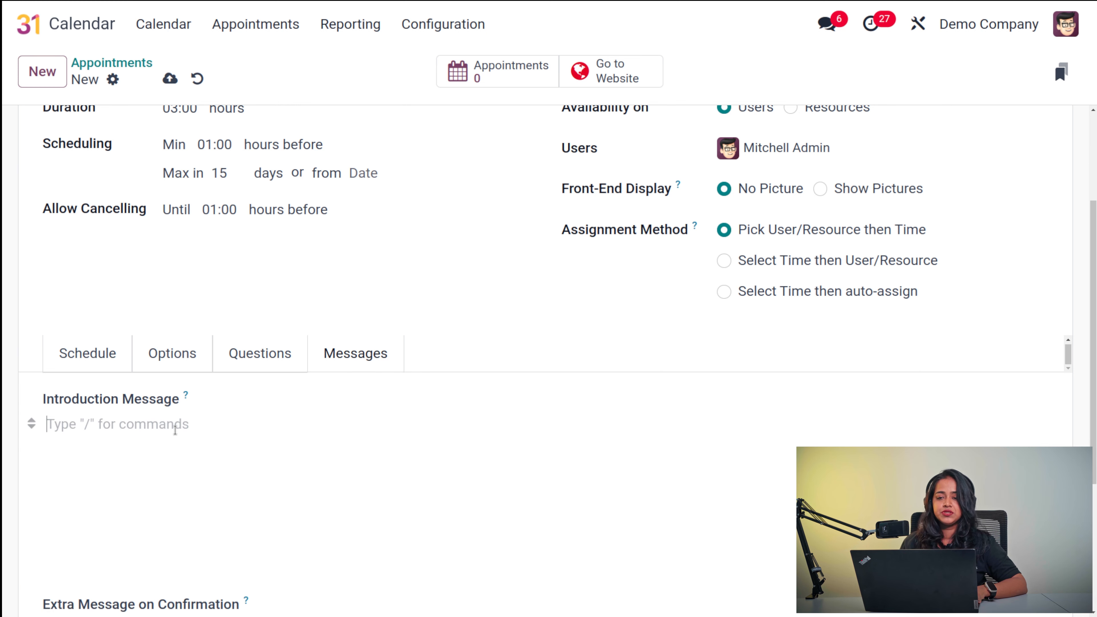
scroll(175, 430, "down", 5)
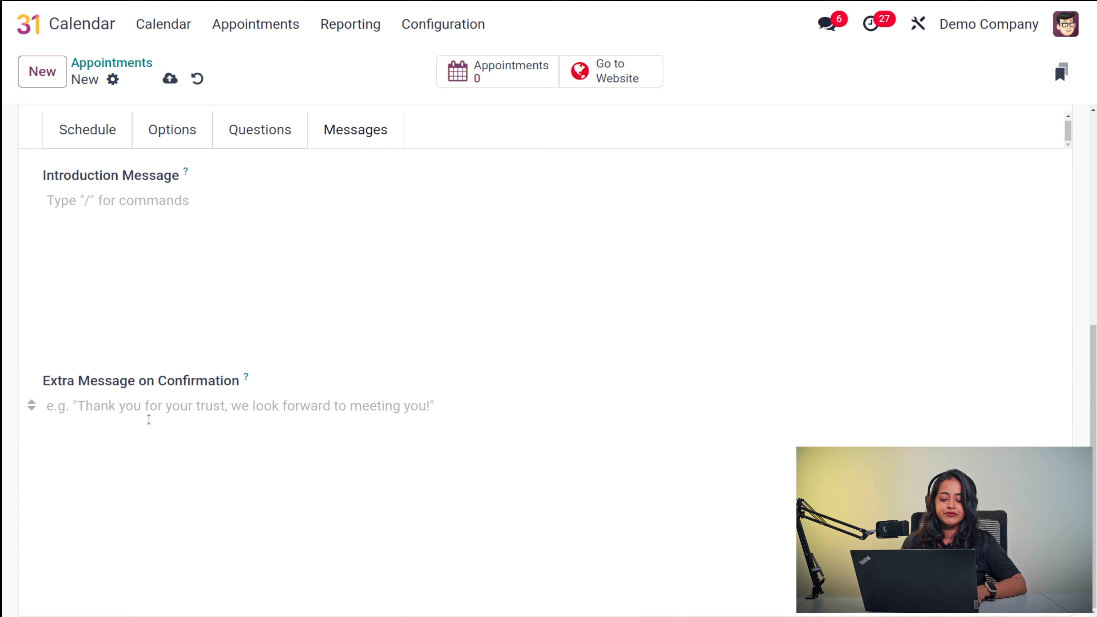
left_click(148, 419)
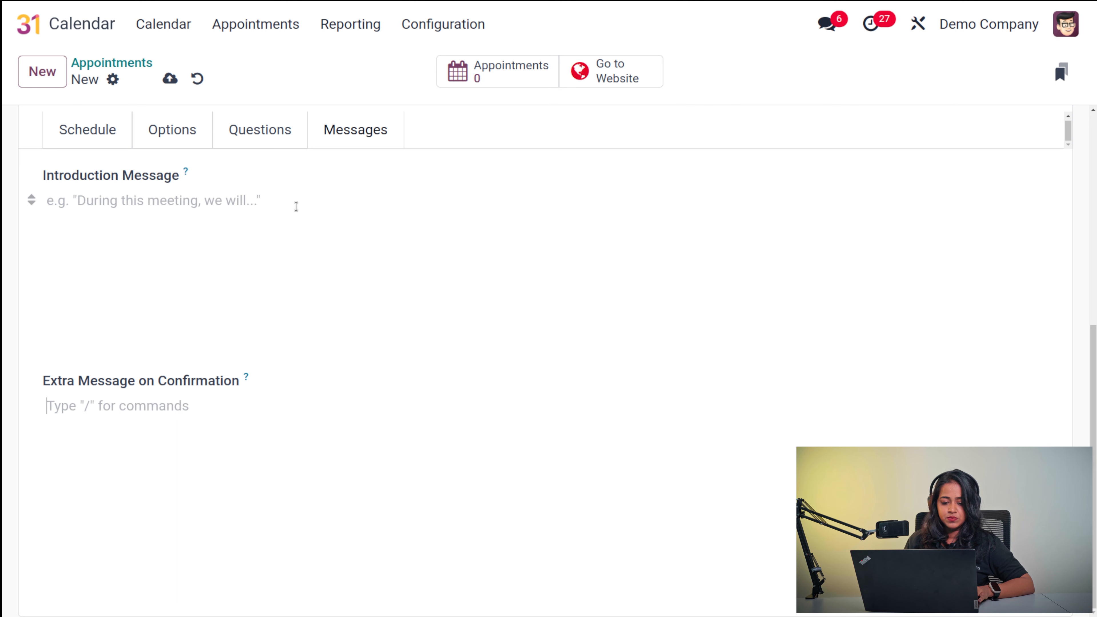
left_click(221, 209)
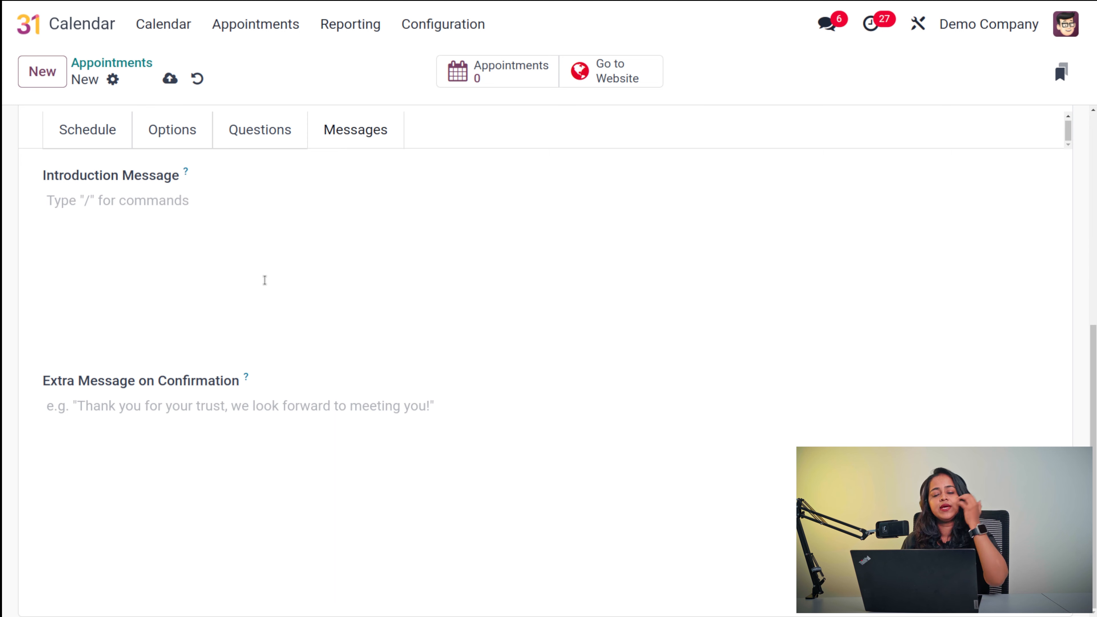
left_click(128, 431)
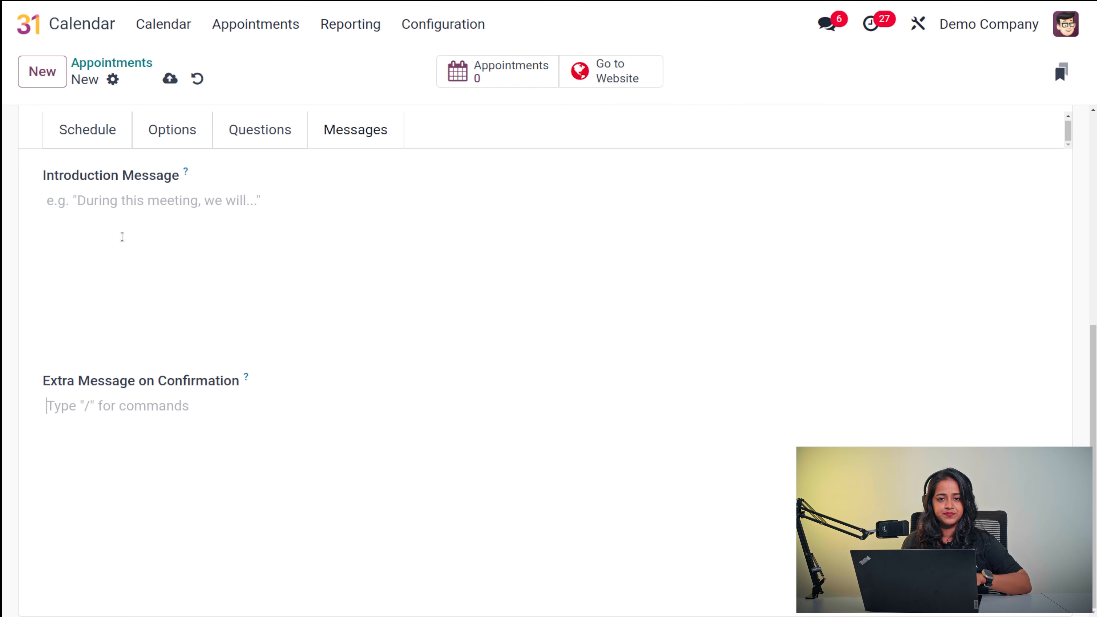
- Save the Doctors appointment and preview its booking page on the website
scroll(286, 183, "up", 1)
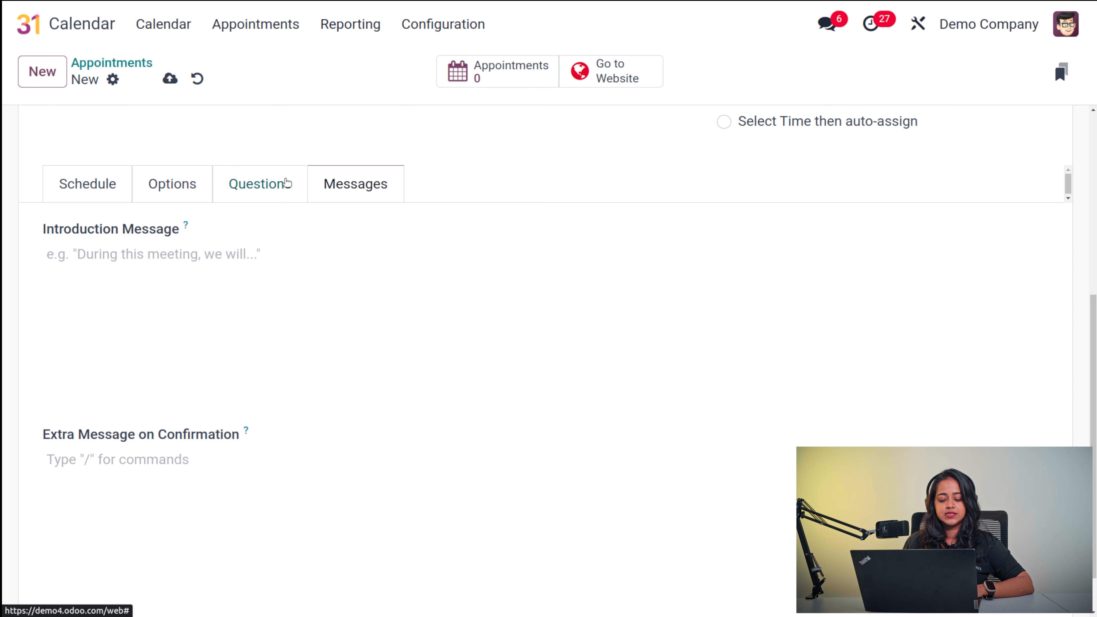
scroll(287, 183, "up", 5)
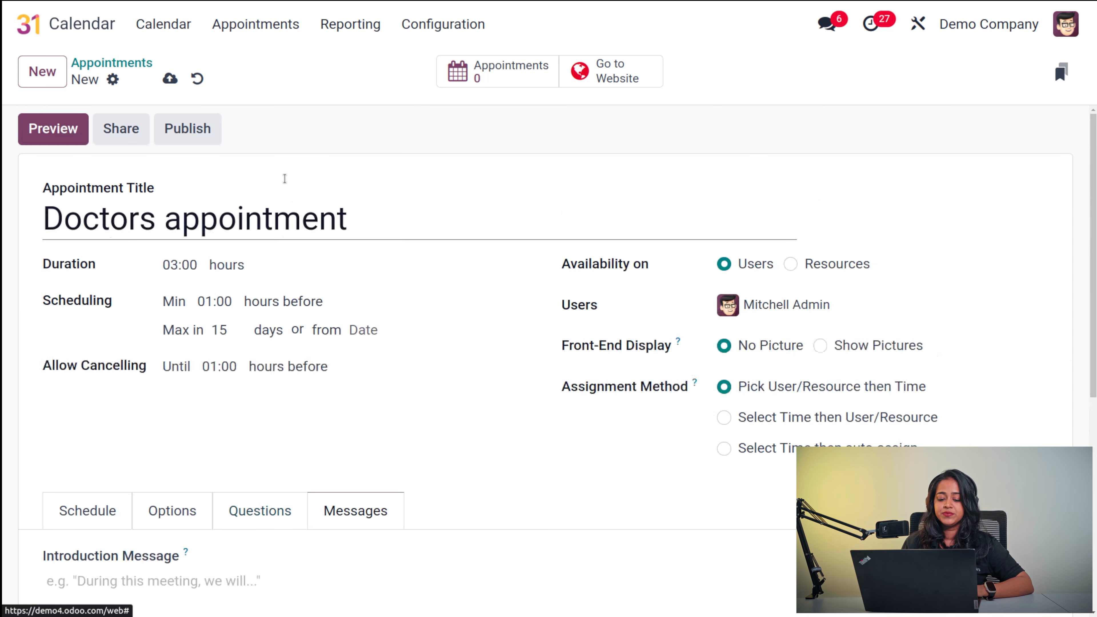
left_click(169, 79)
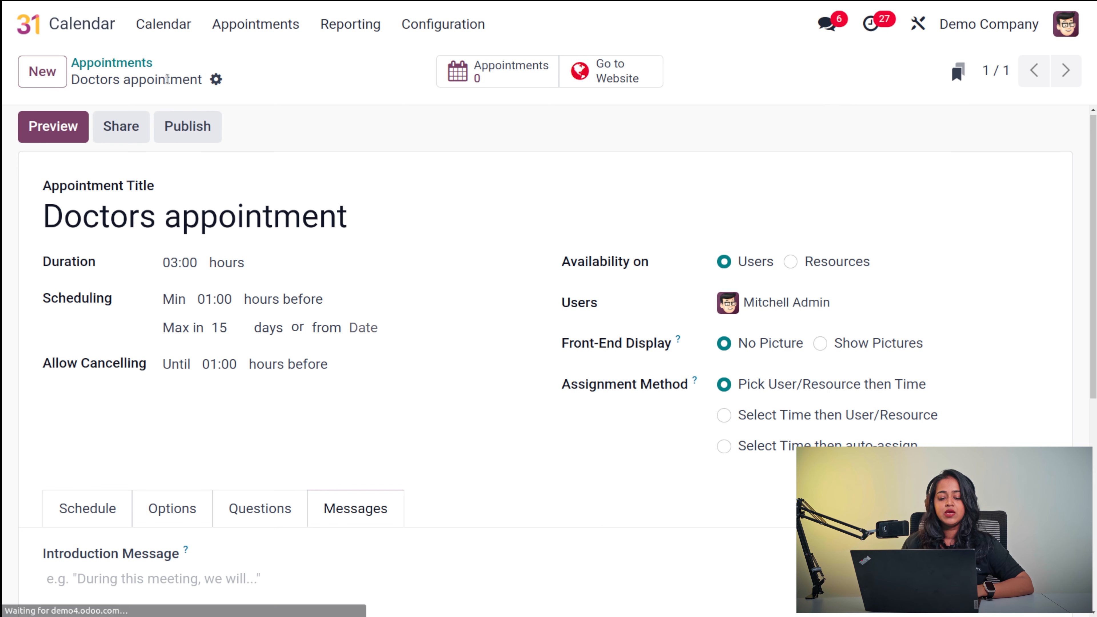
left_click(74, 128)
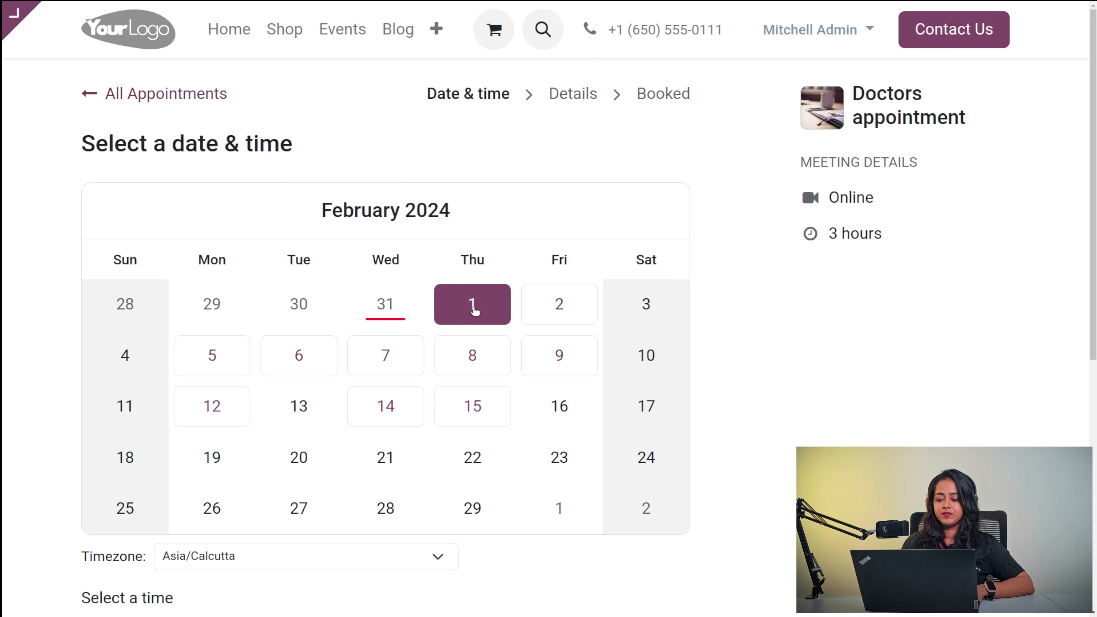
- Return from the website to the Calendar app and open the scheduled meetings of the Doctors appointment type
left_click(21, 25)
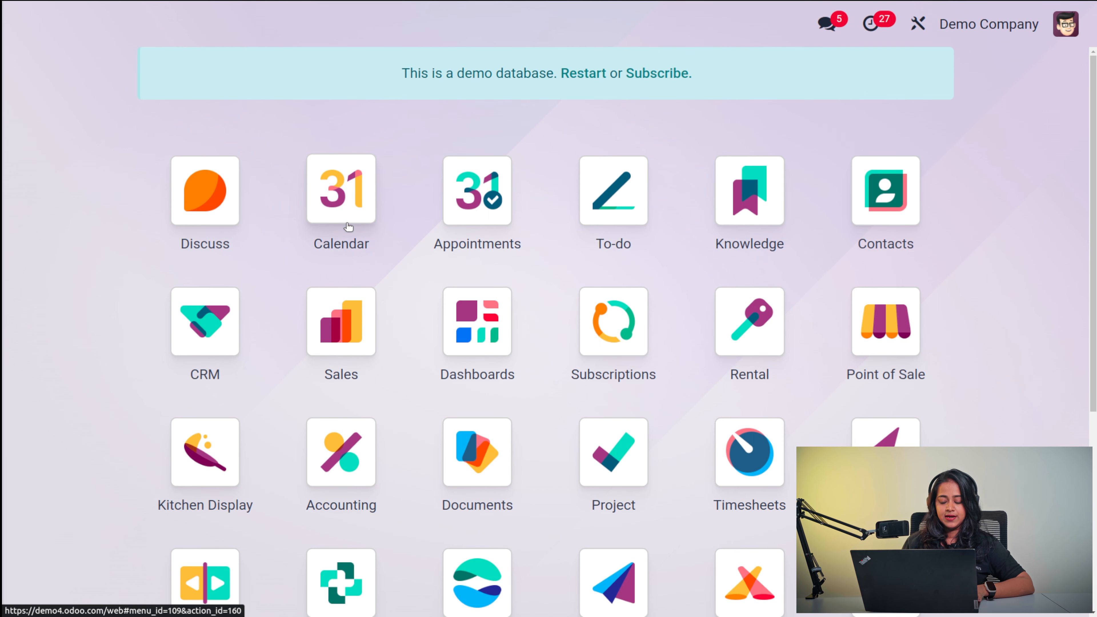
left_click(346, 223)
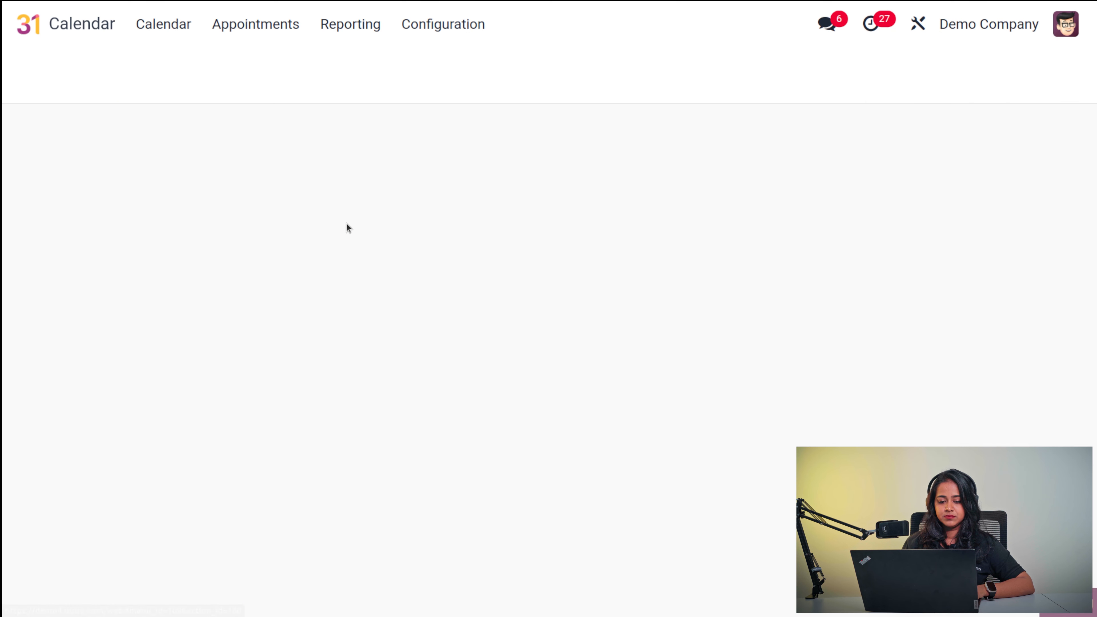
left_click(258, 32)
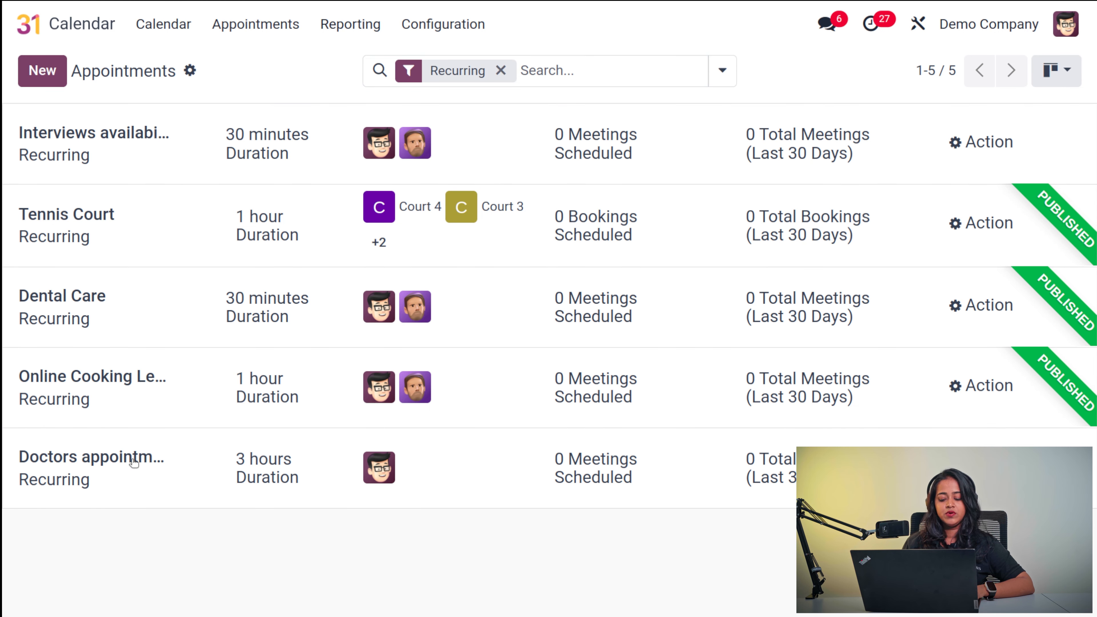
left_click(485, 490)
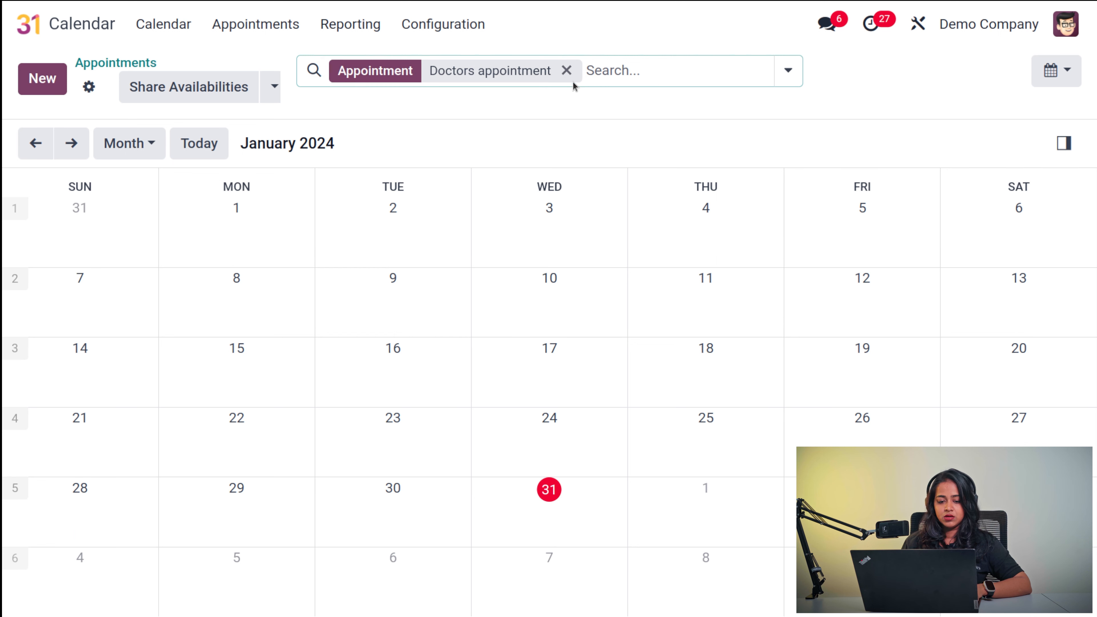
- Show the meetings as a list and remove the Doctors appointment filter to look through all meetings
left_click(1077, 81)
left_click(990, 174)
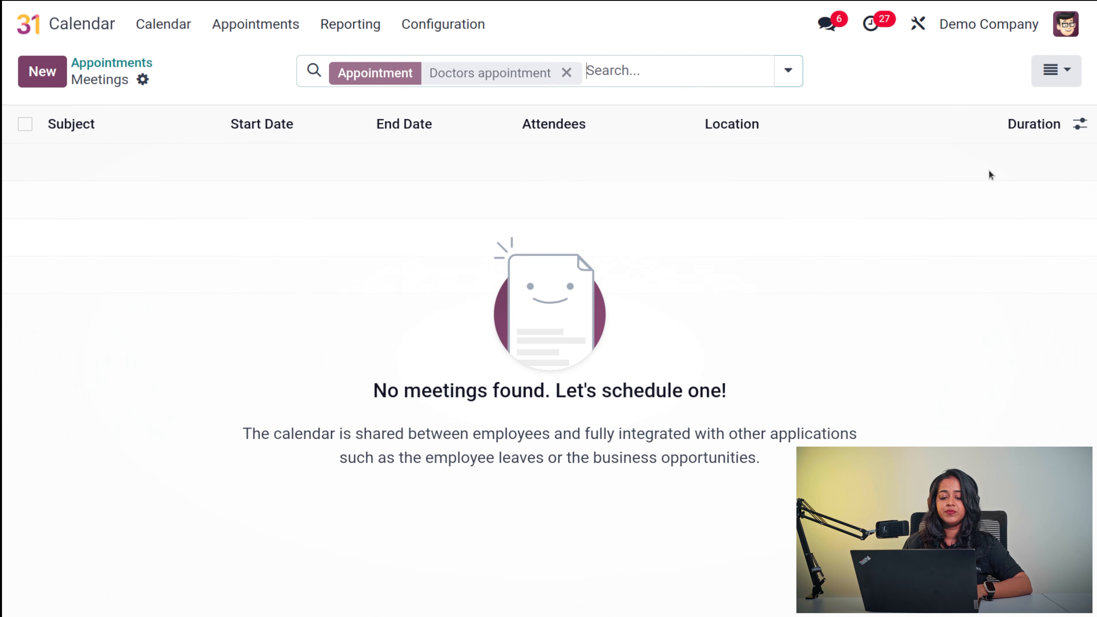
left_click(566, 71)
scroll(101, 384, "down", 10)
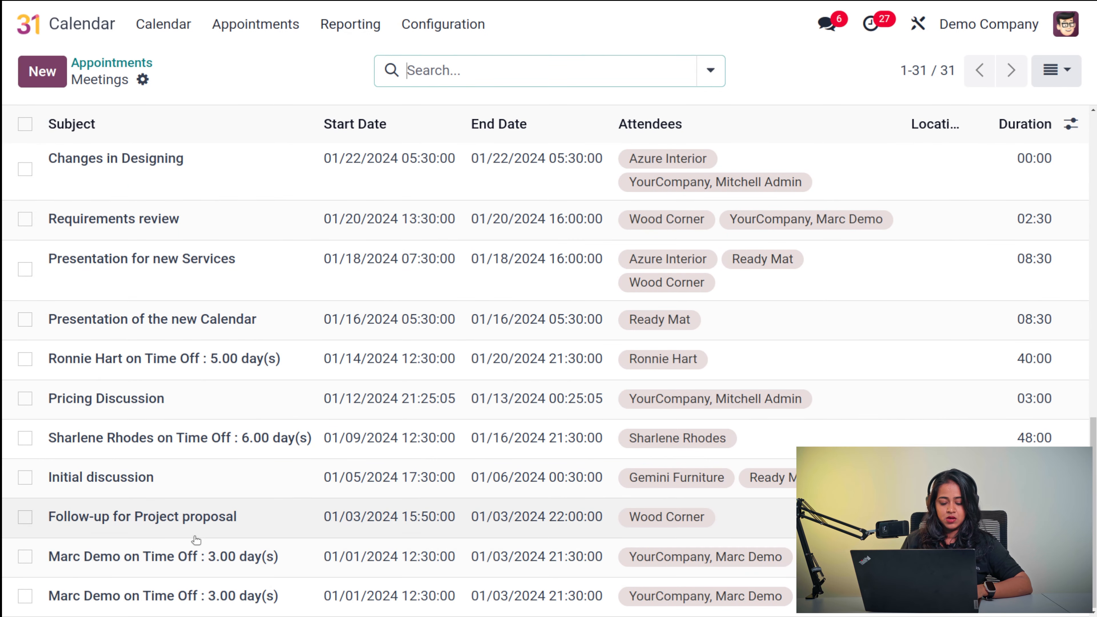
- Publish the Doctors appointment type on the website and return to the appointment types overview
left_click(258, 25)
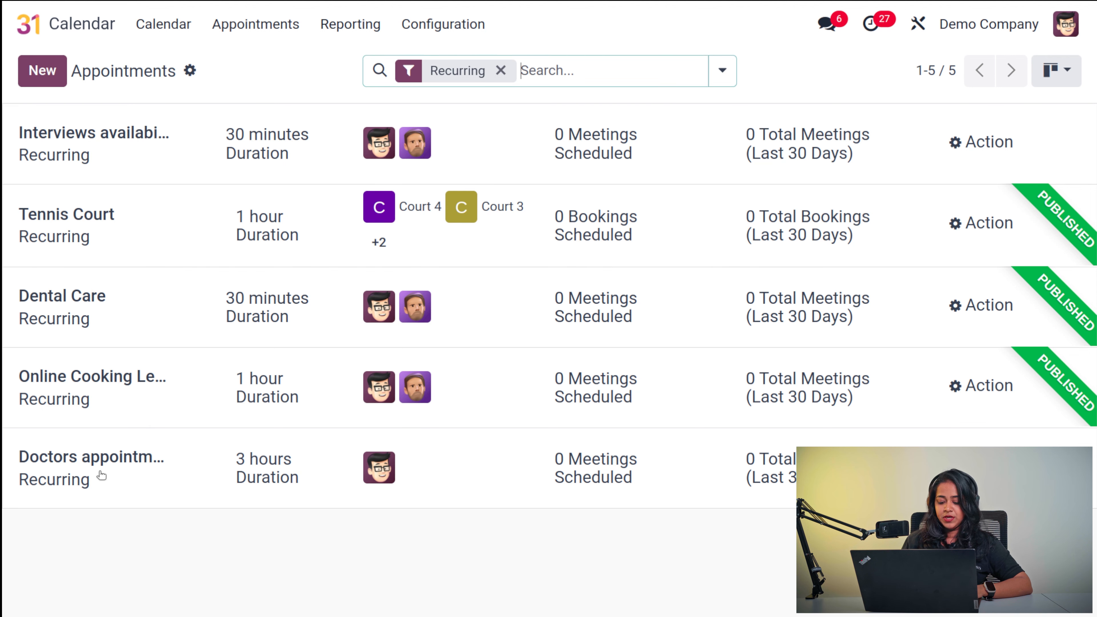
left_click(981, 467)
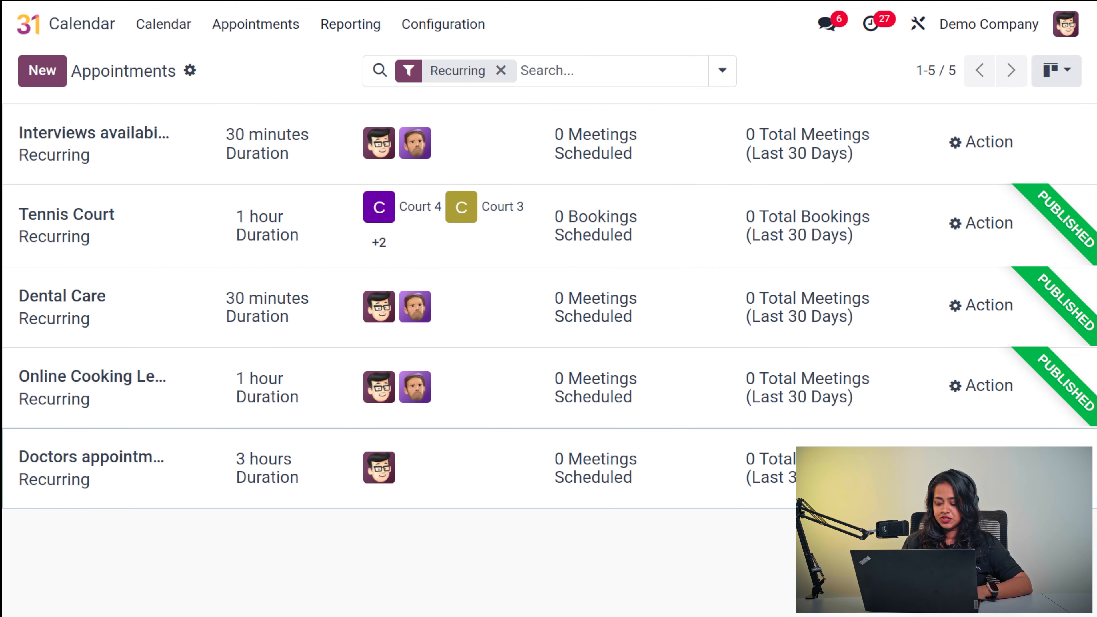
left_click(621, 475)
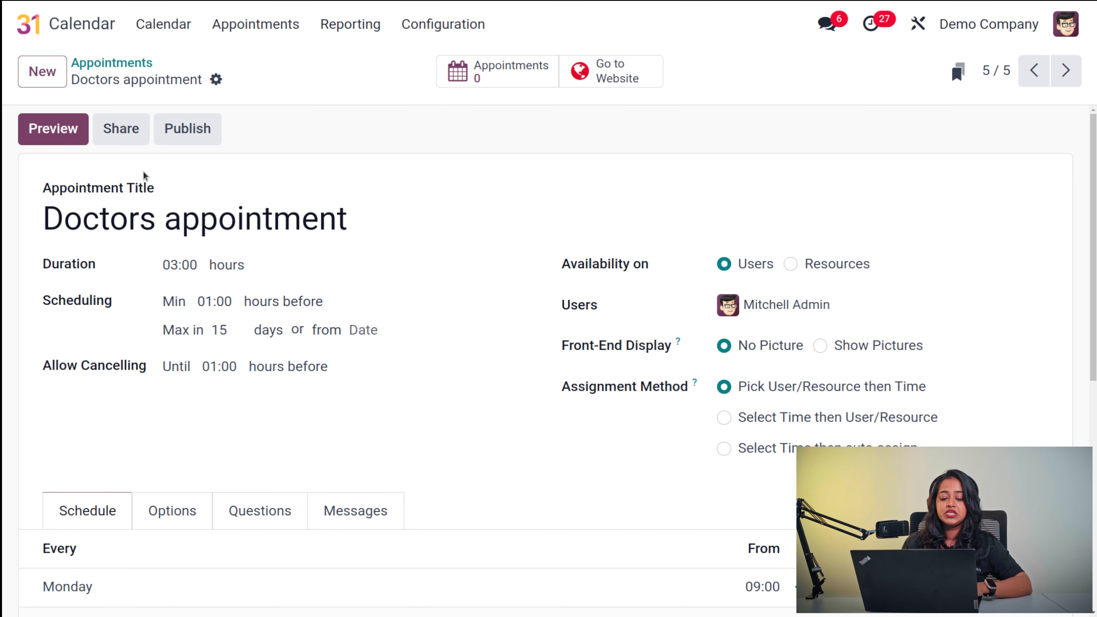
left_click(190, 131)
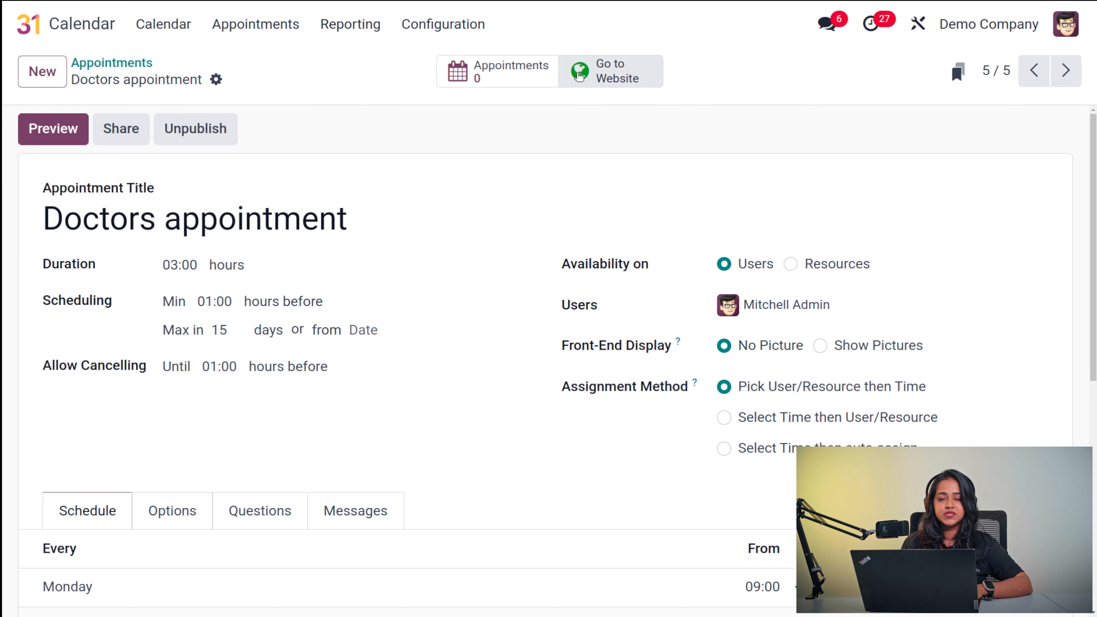
scroll(326, 326, "down", 5)
scroll(302, 303, "up", 5)
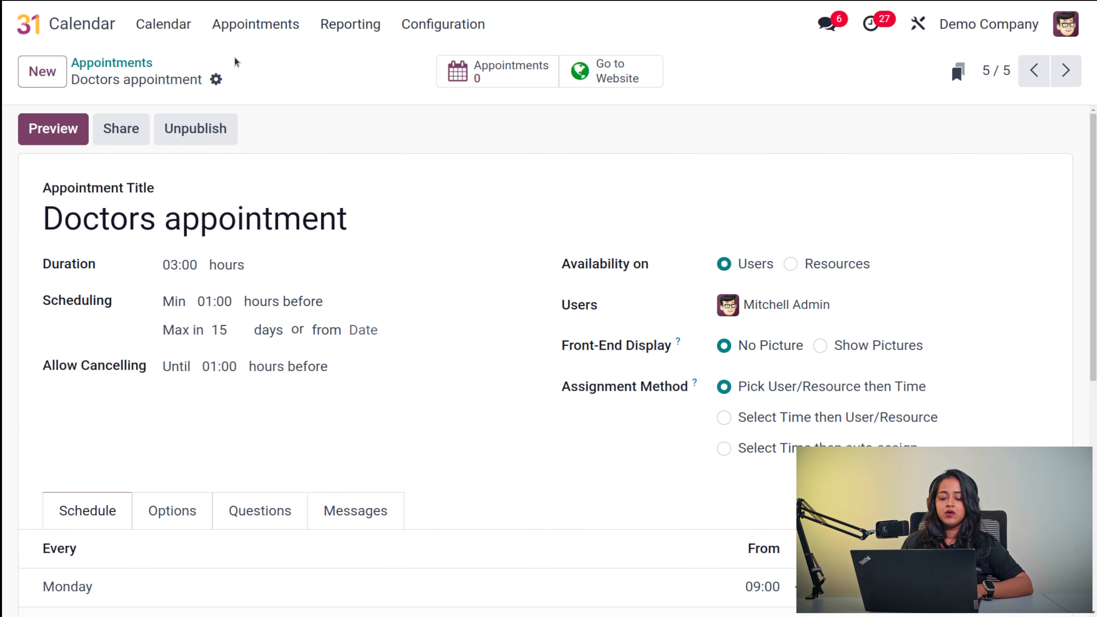
left_click(258, 24)
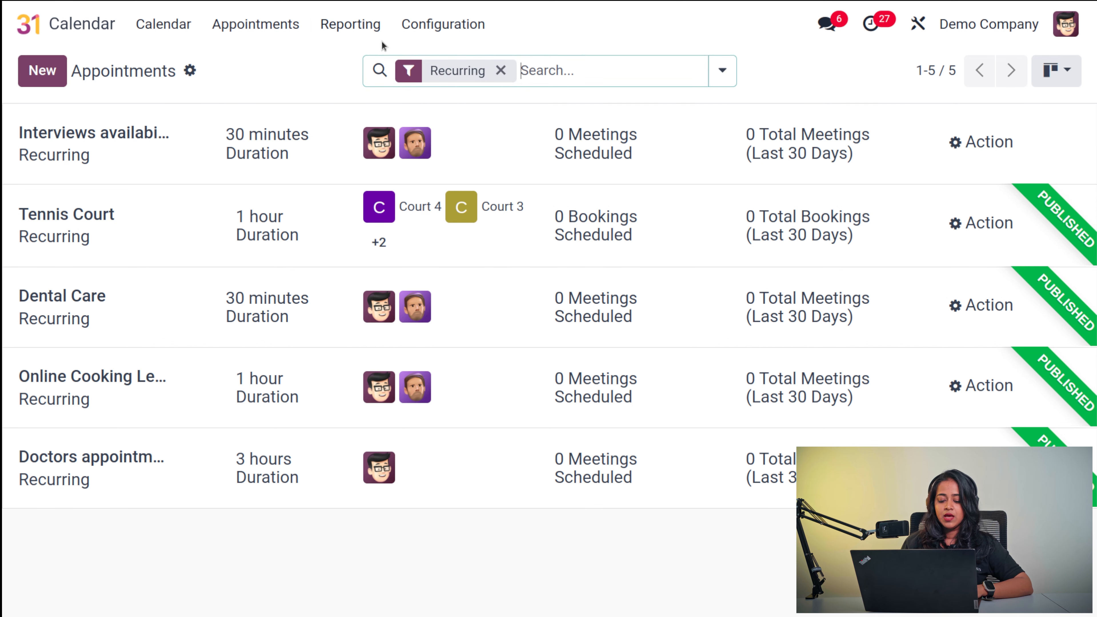
- Open the All Appointments report and set the graph's measure to Duration
left_click(347, 25)
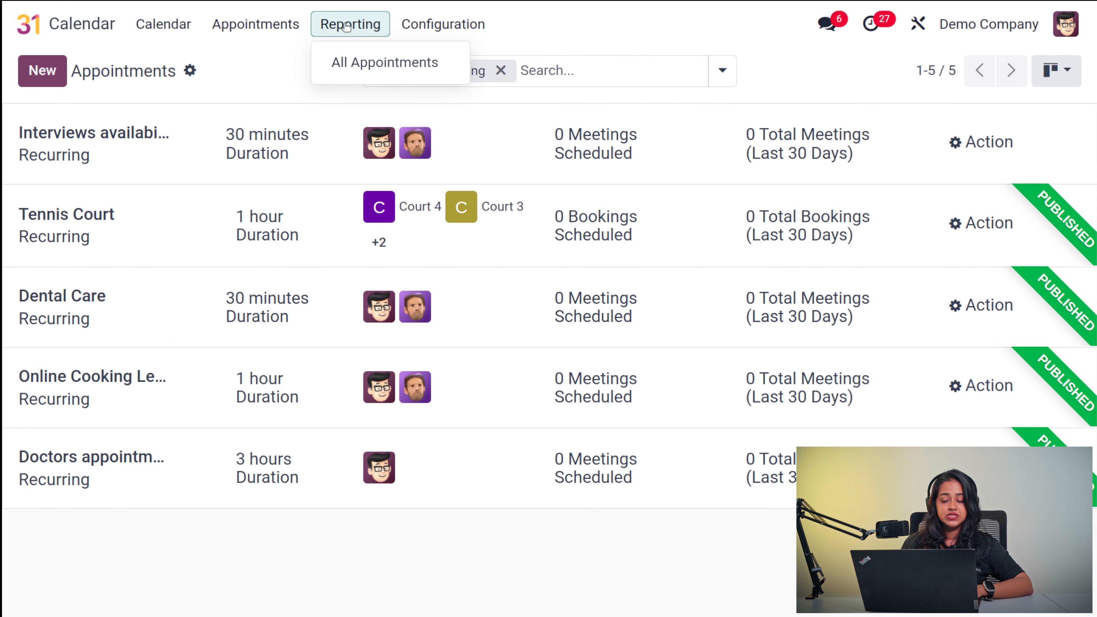
left_click(400, 62)
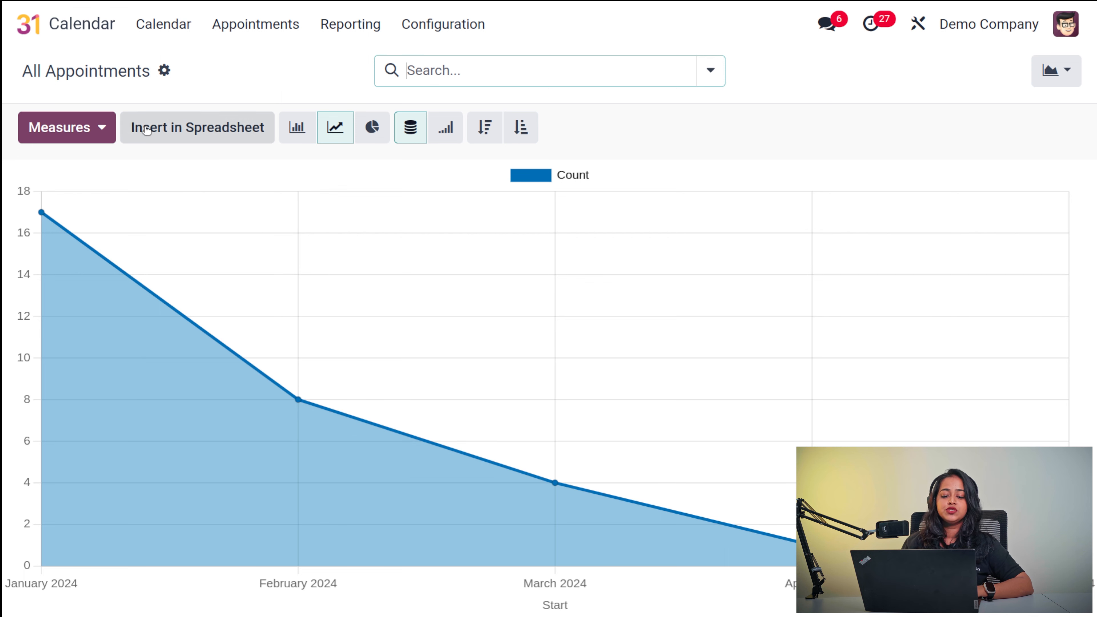
left_click(94, 128)
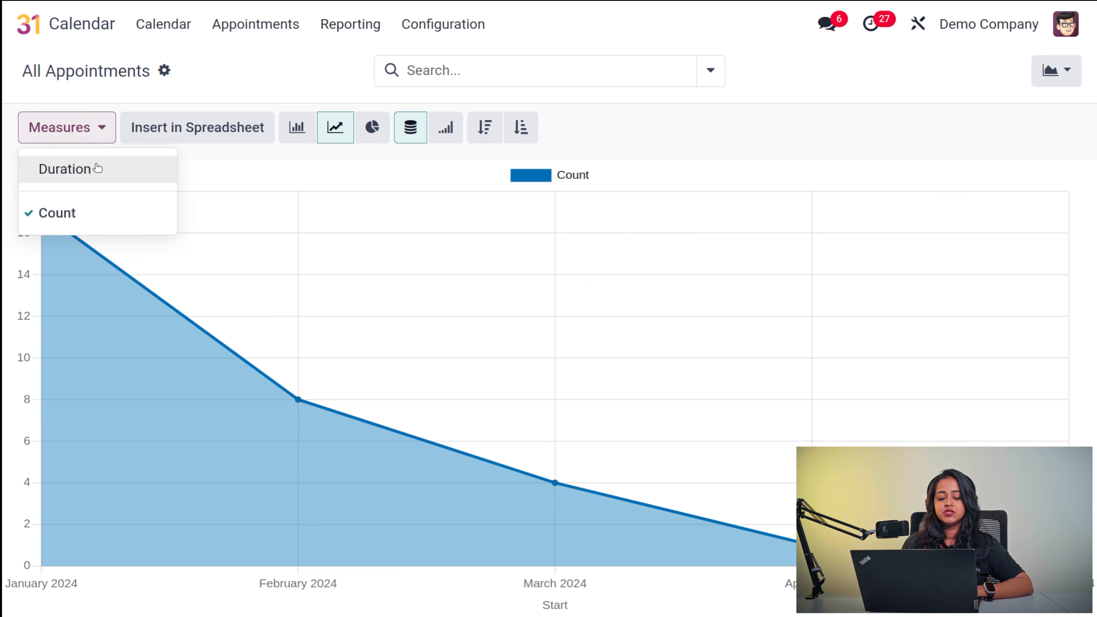
left_click(97, 170)
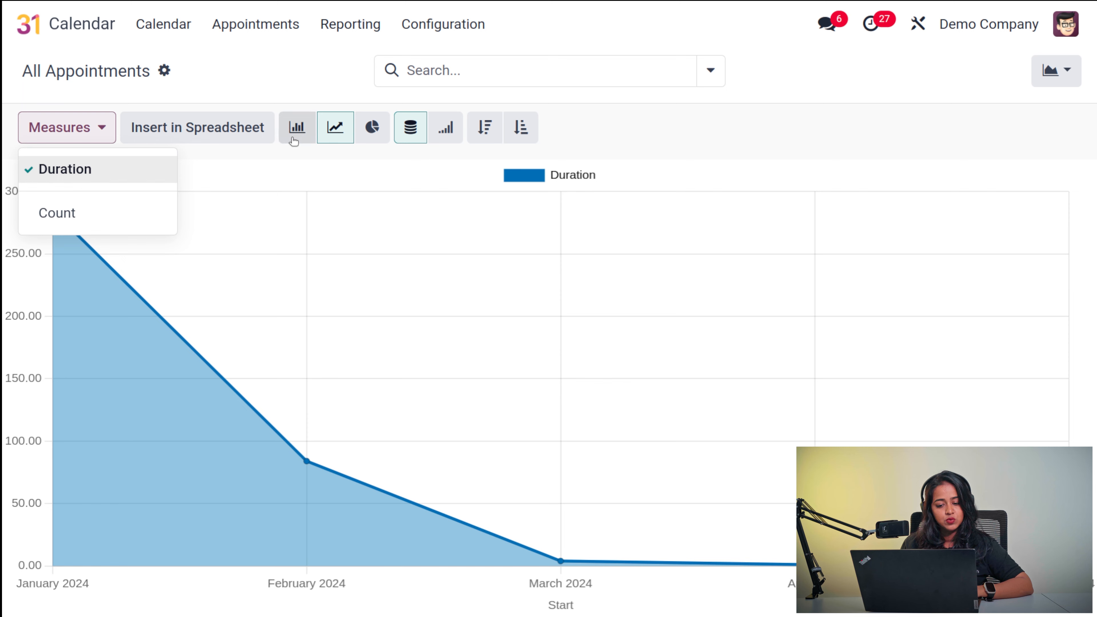
- View the duration graph as bar, line and pie charts, ending on the line chart
left_click(306, 132)
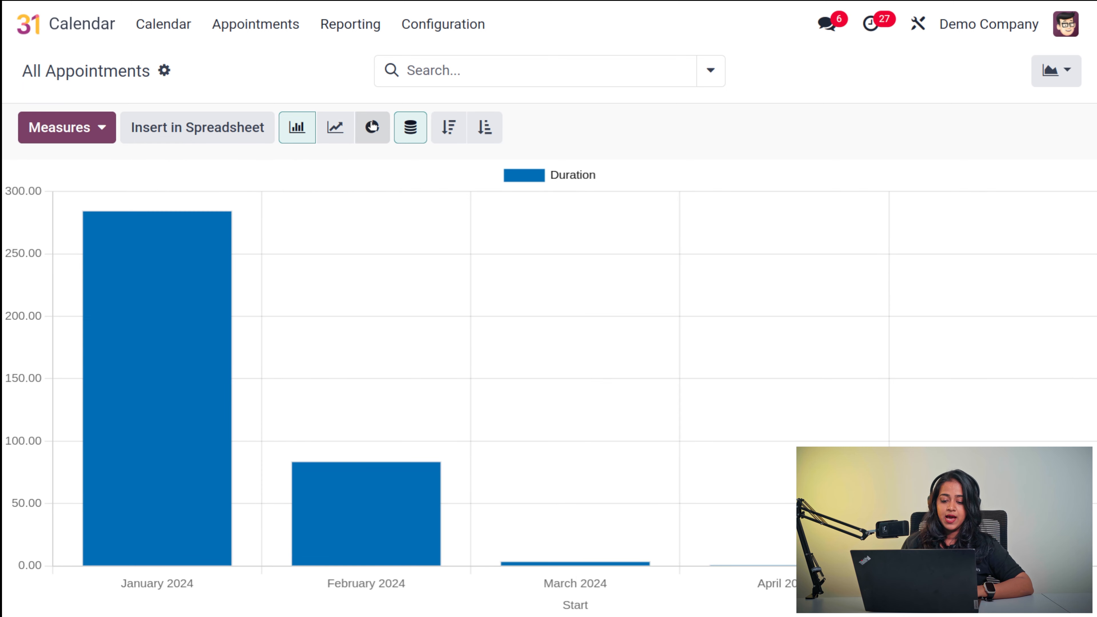
left_click(337, 129)
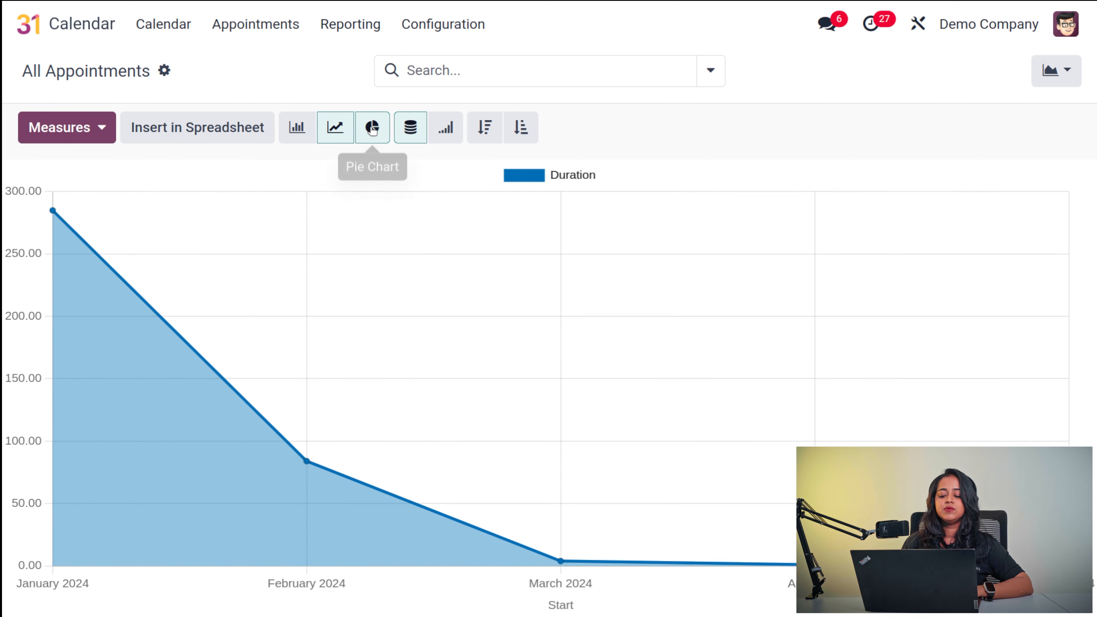
left_click(372, 129)
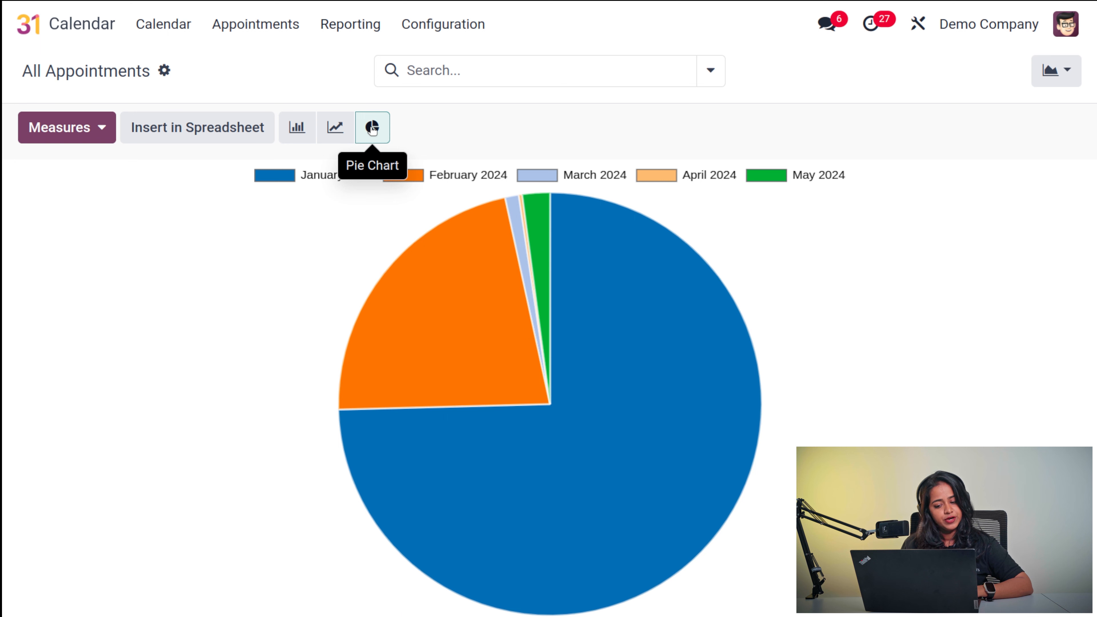
left_click(335, 127)
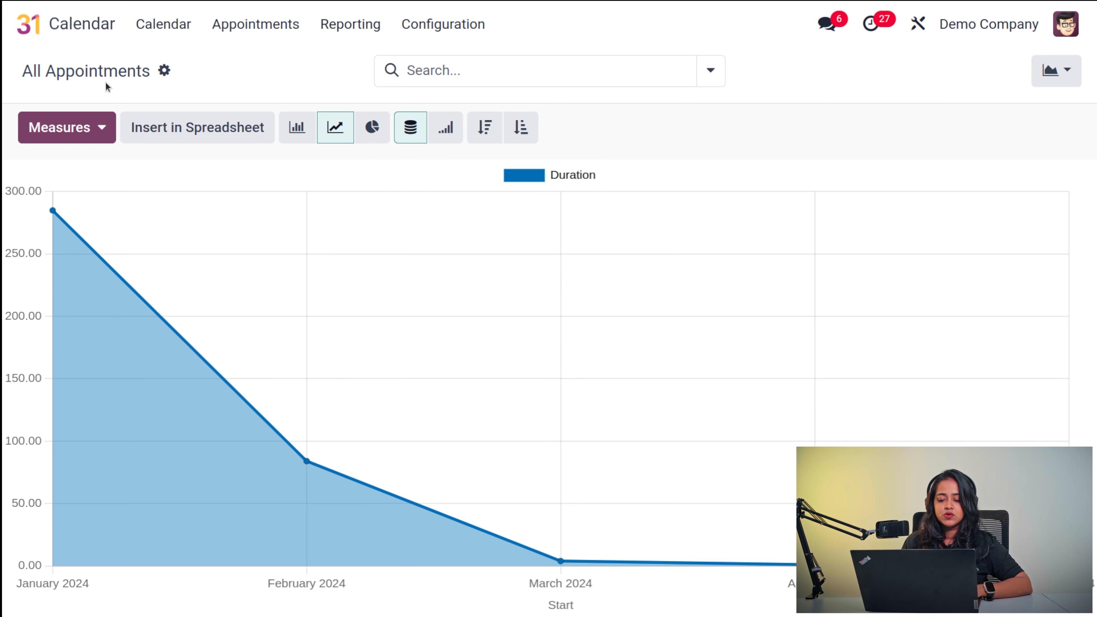
- Switch the All Appointments report to the pivot view and look through its rows
left_click(1063, 76)
left_click(980, 139)
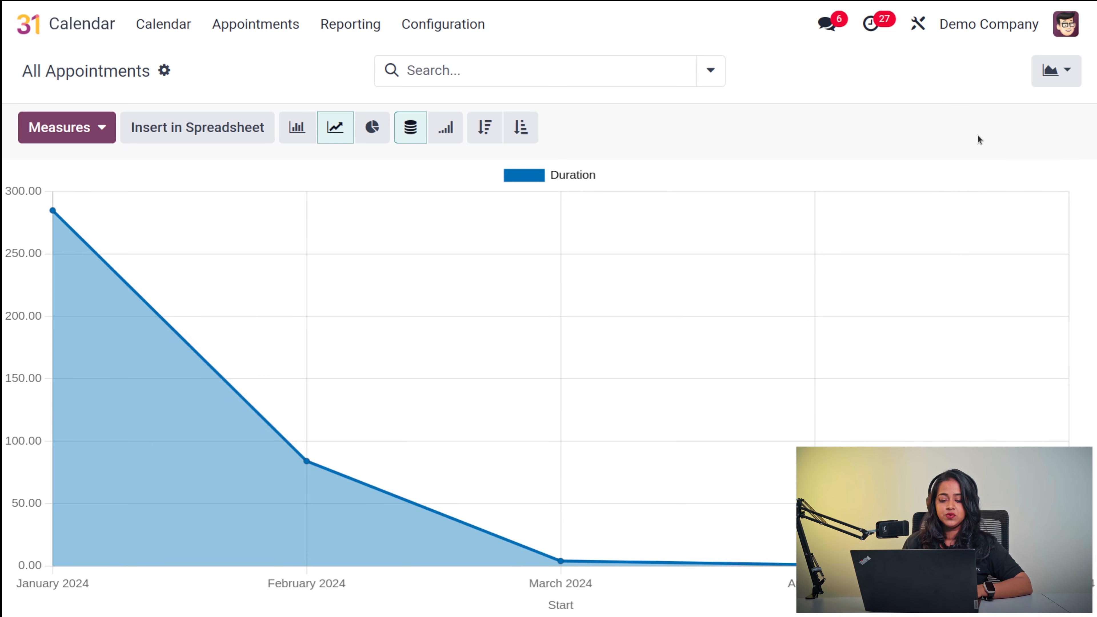
scroll(609, 461, "down", 10)
scroll(610, 460, "up", 10)
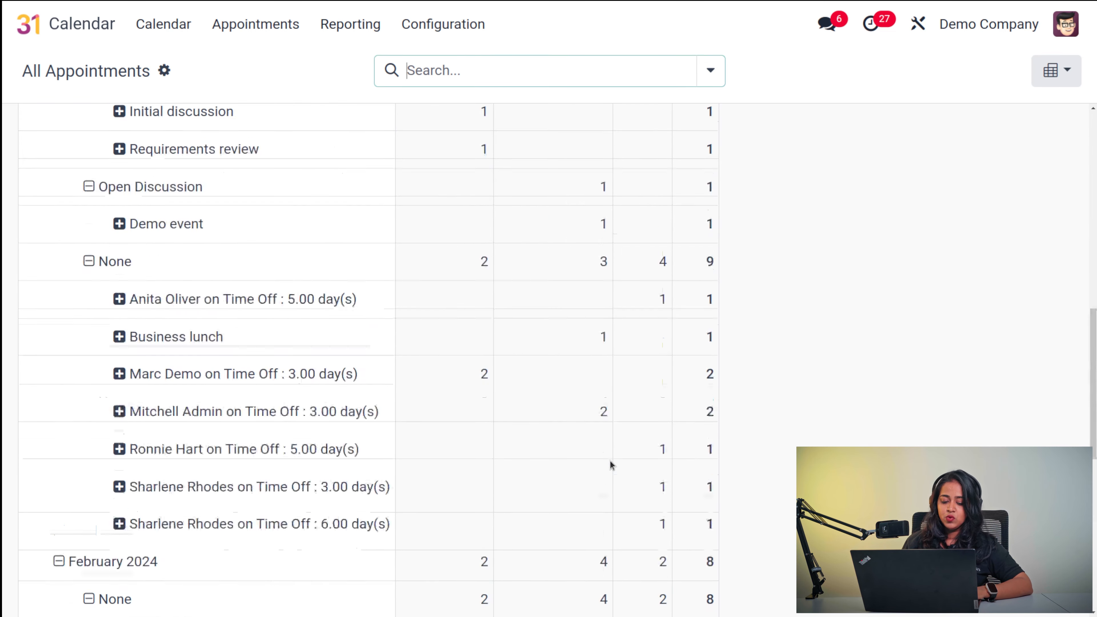
scroll(609, 461, "down", 1)
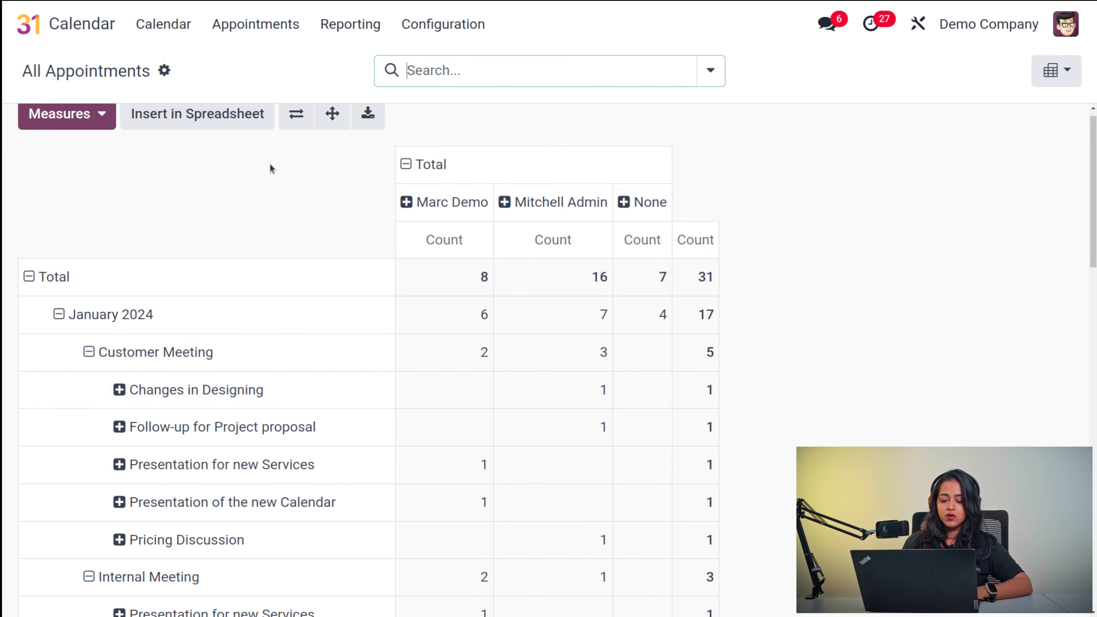
- Flip the pivot table's axes, check the available measures and look across all month columns
left_click(312, 117)
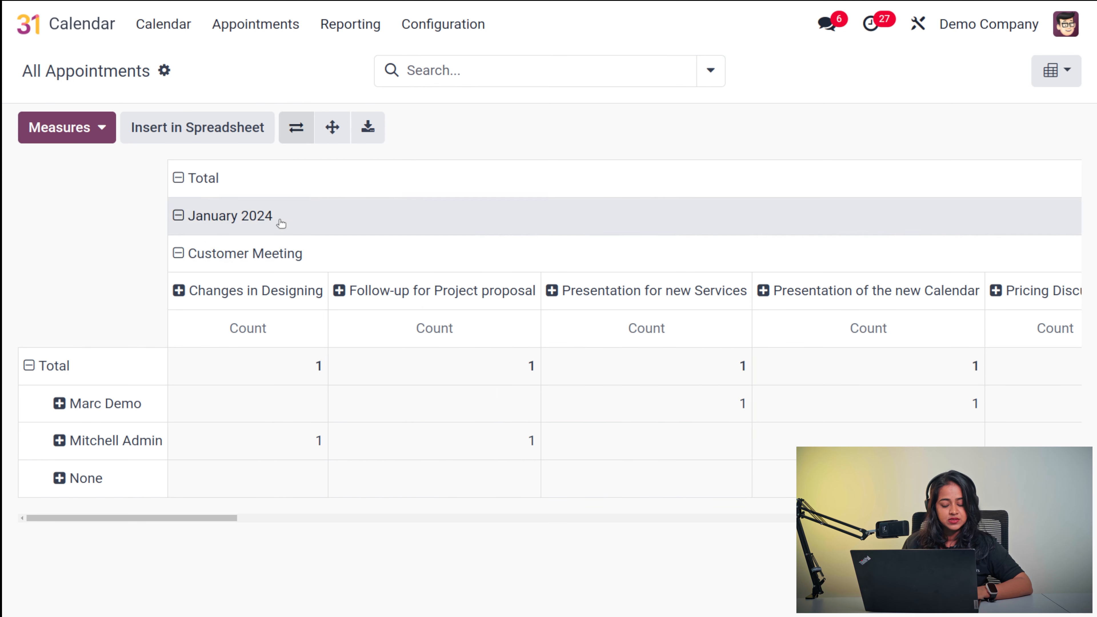
left_click(101, 141)
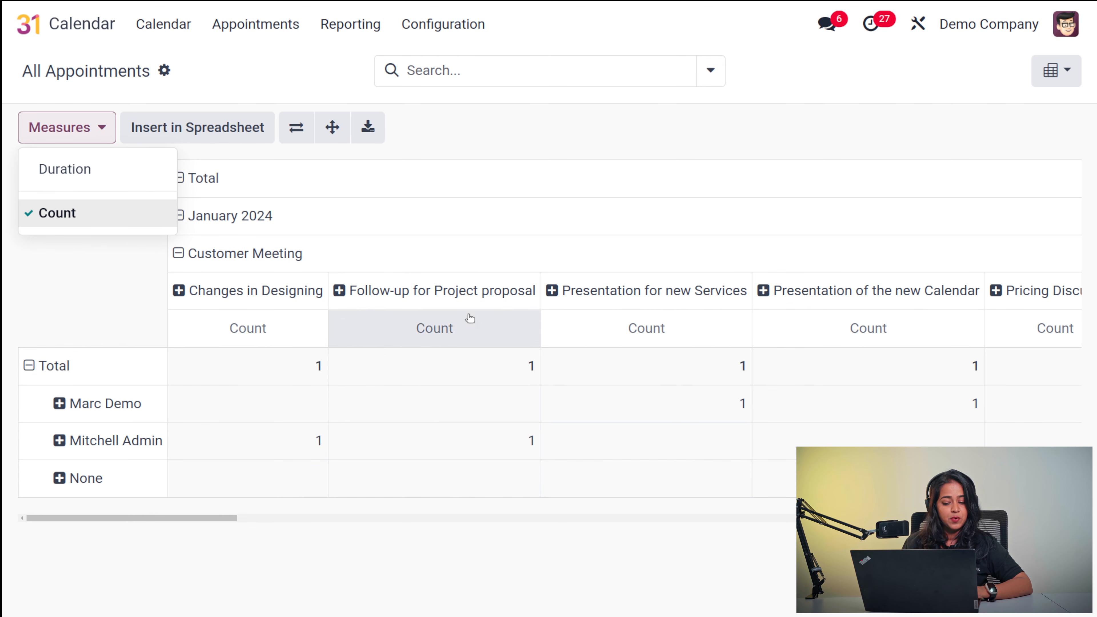
left_click(635, 141)
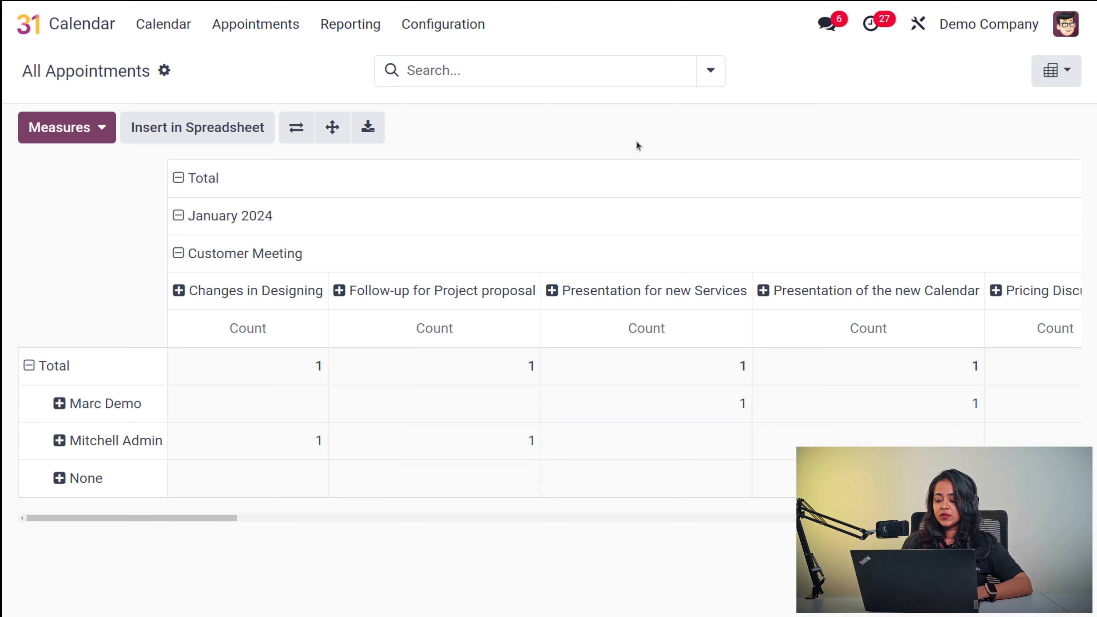
scroll(696, 357, "right", 10)
scroll(697, 355, "right", 15)
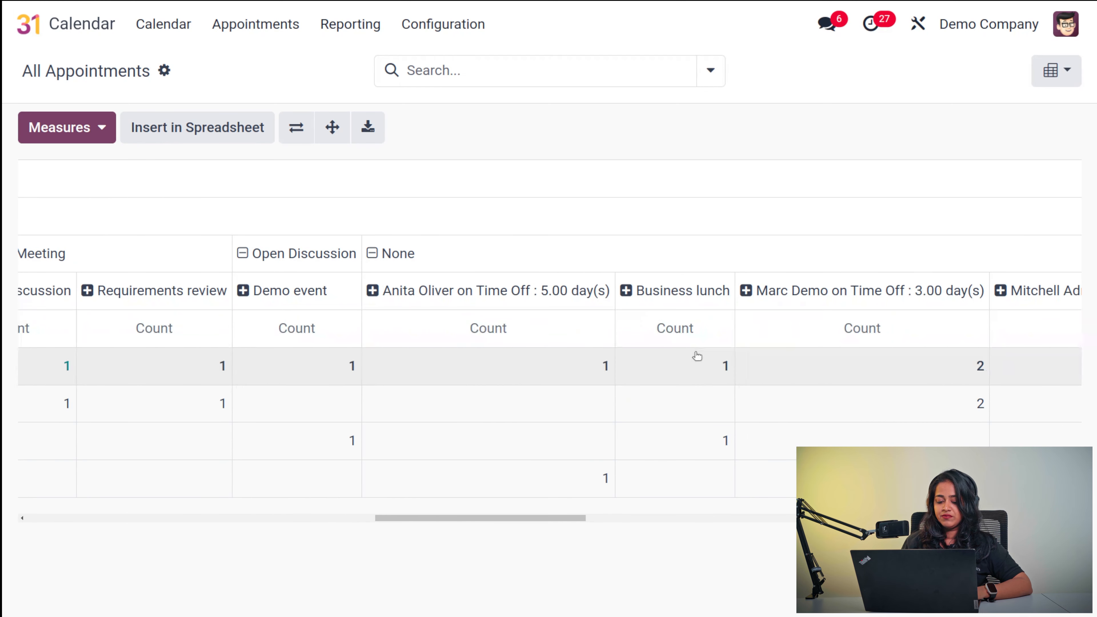
scroll(697, 356, "right", 2)
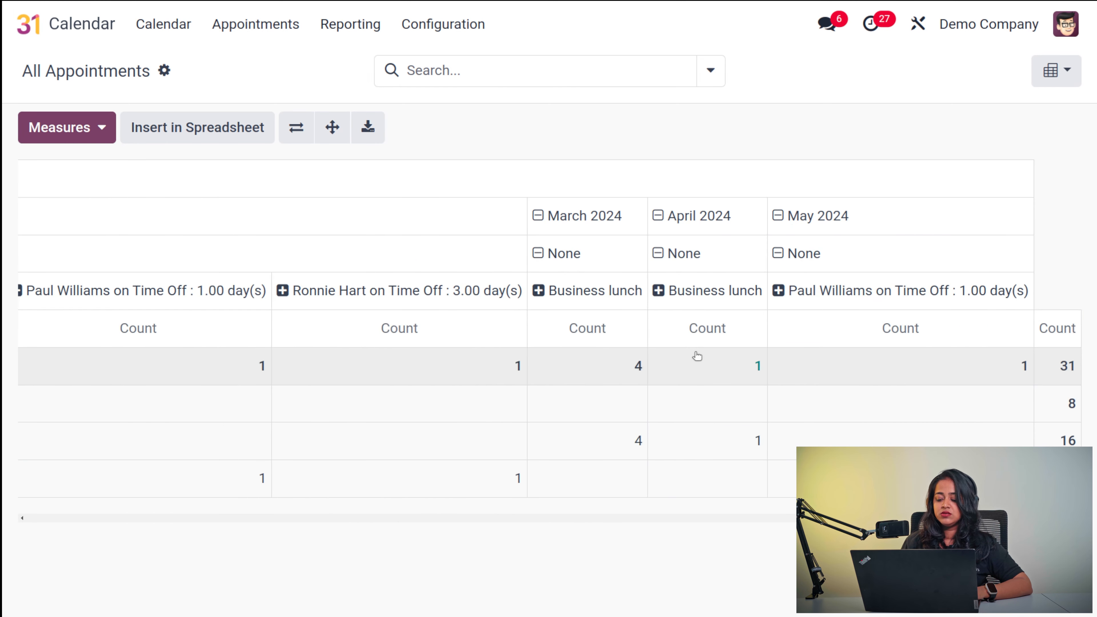
scroll(698, 356, "left", 8)
scroll(697, 356, "left", 5)
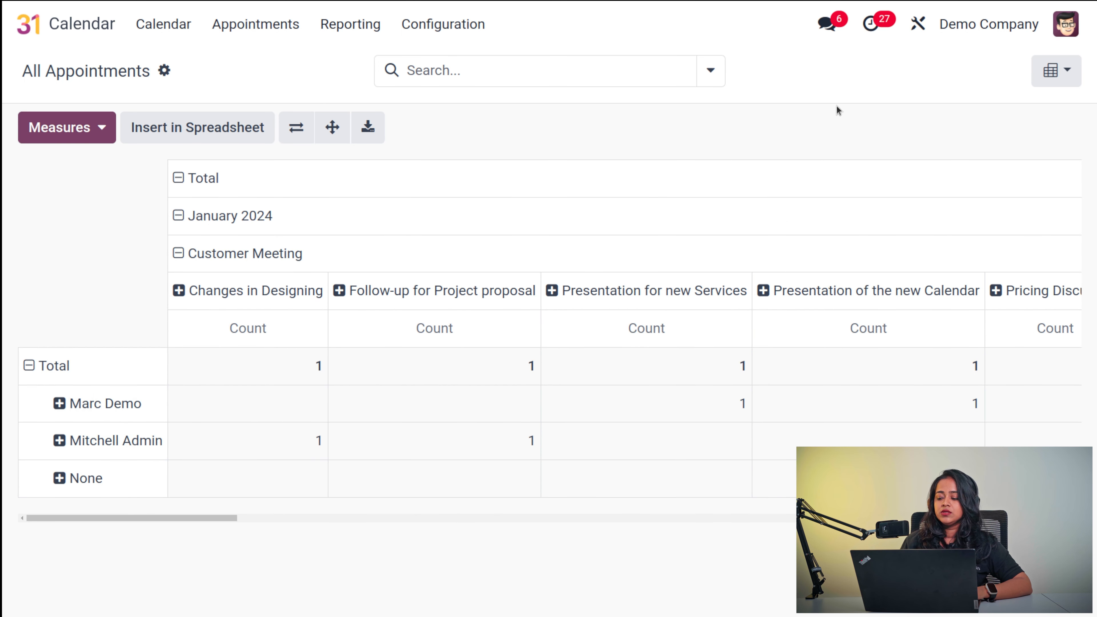
- View all appointments in the calendar view and in the list view, looking through the whole list
left_click(1056, 70)
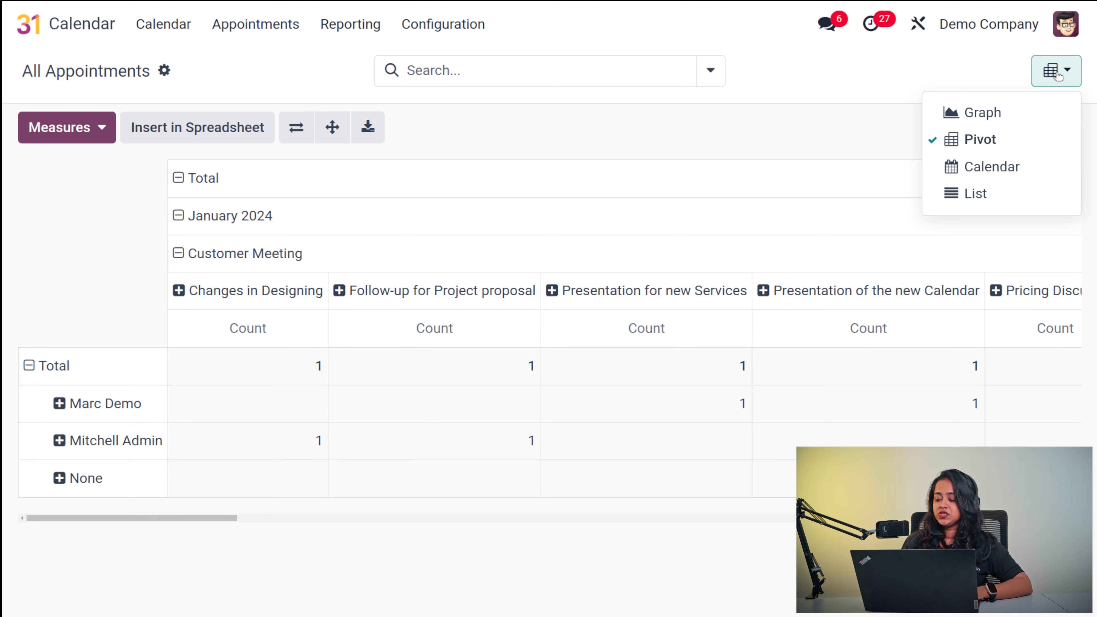
left_click(951, 172)
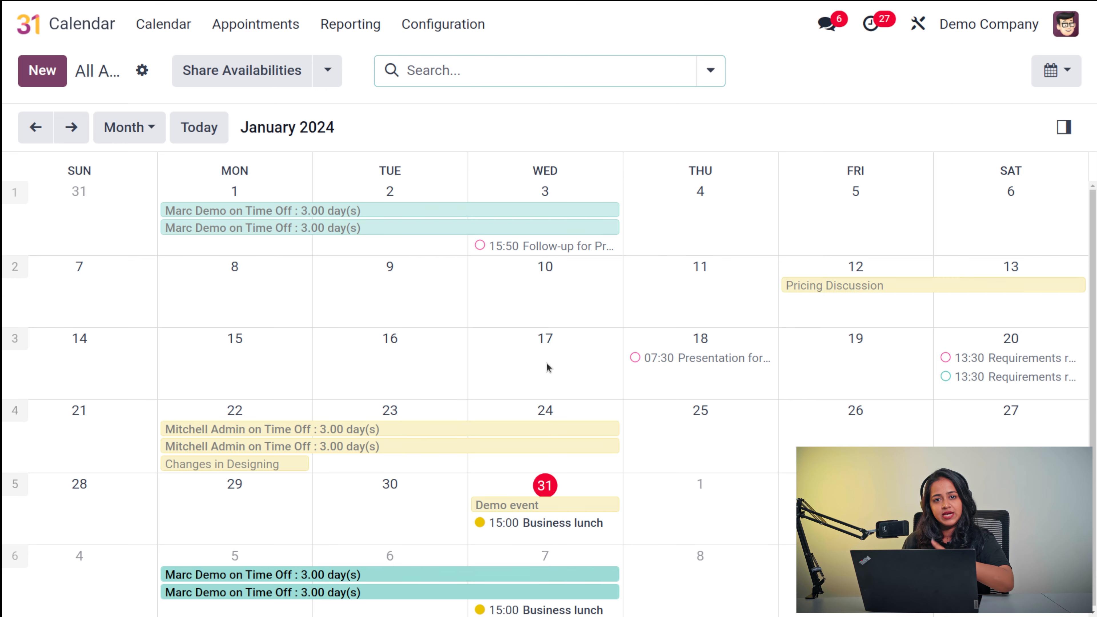
left_click(1056, 71)
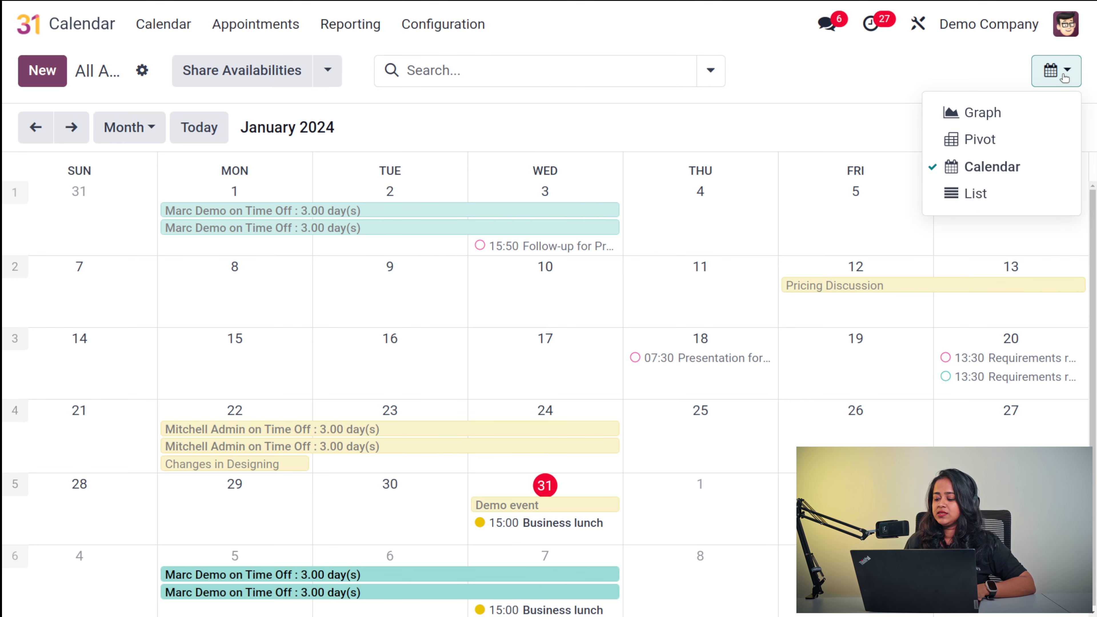
left_click(979, 194)
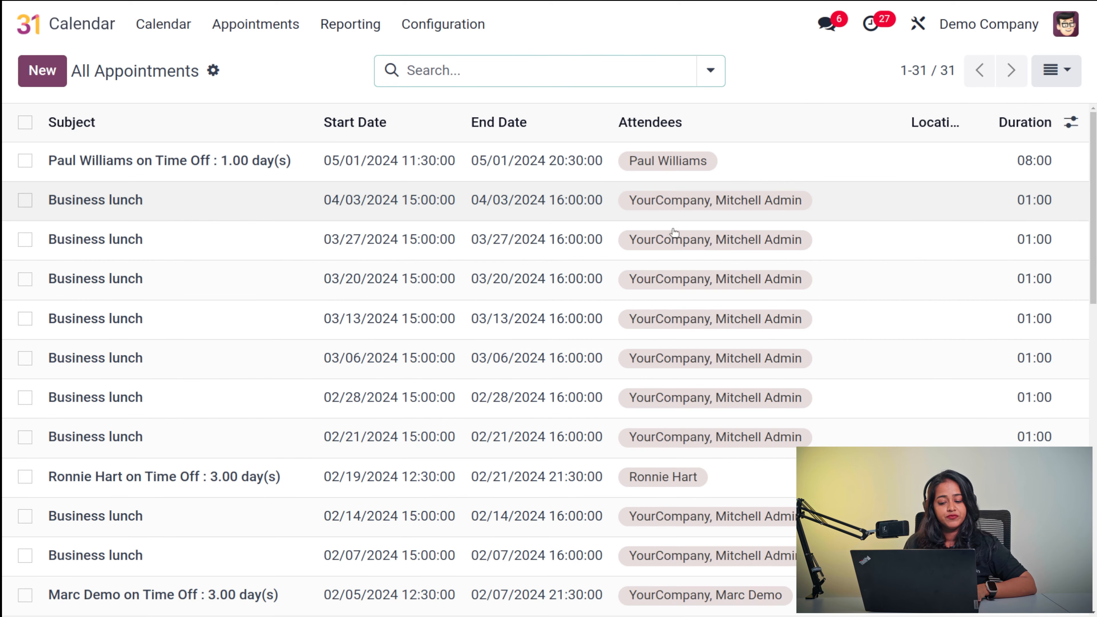
scroll(466, 475, "down", 10)
scroll(466, 474, "up", 10)
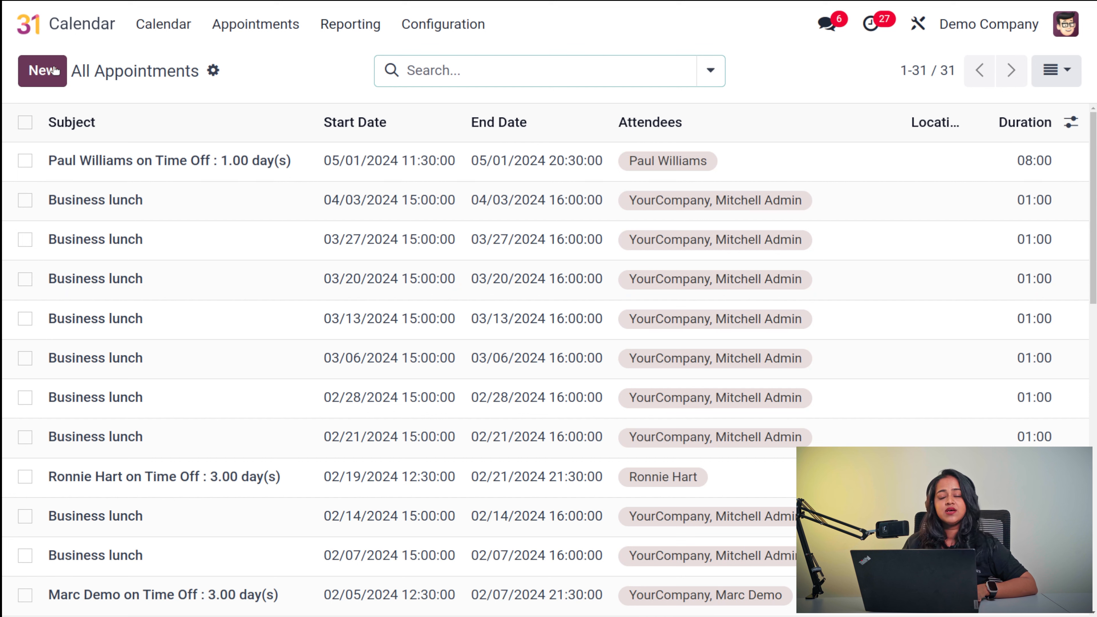
- Open the Calendar app's configuration settings to view the Outlook and Google Calendar synchronization options
left_click(350, 23)
left_click(443, 23)
left_click(469, 64)
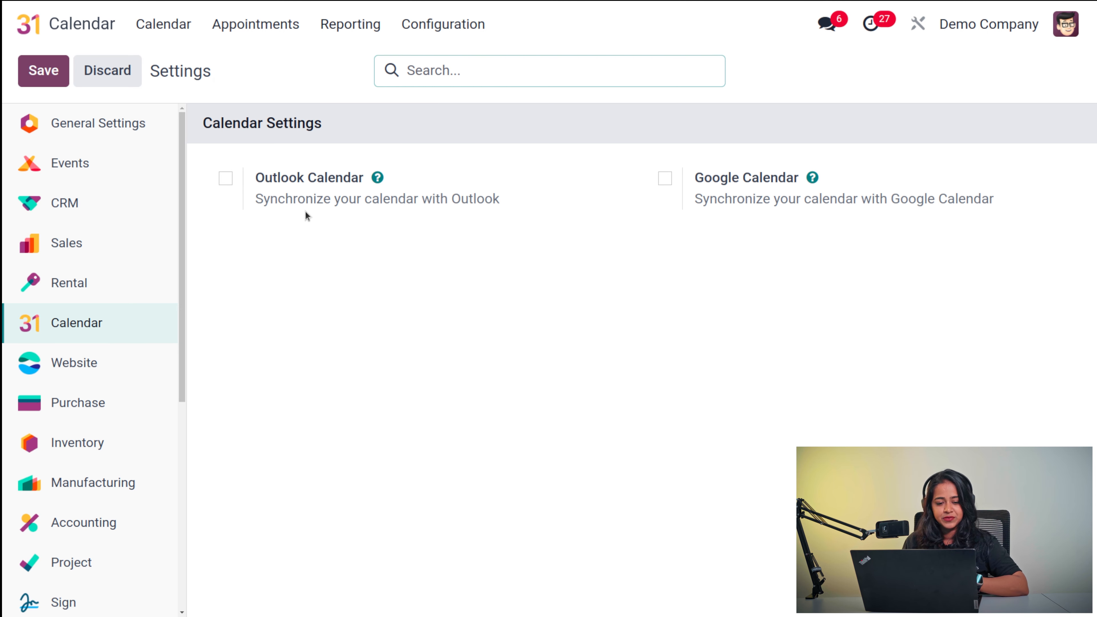
- From the meetings calendar, copy the share link for the Doctors appointment type and open that appointment's form
left_click(147, 27)
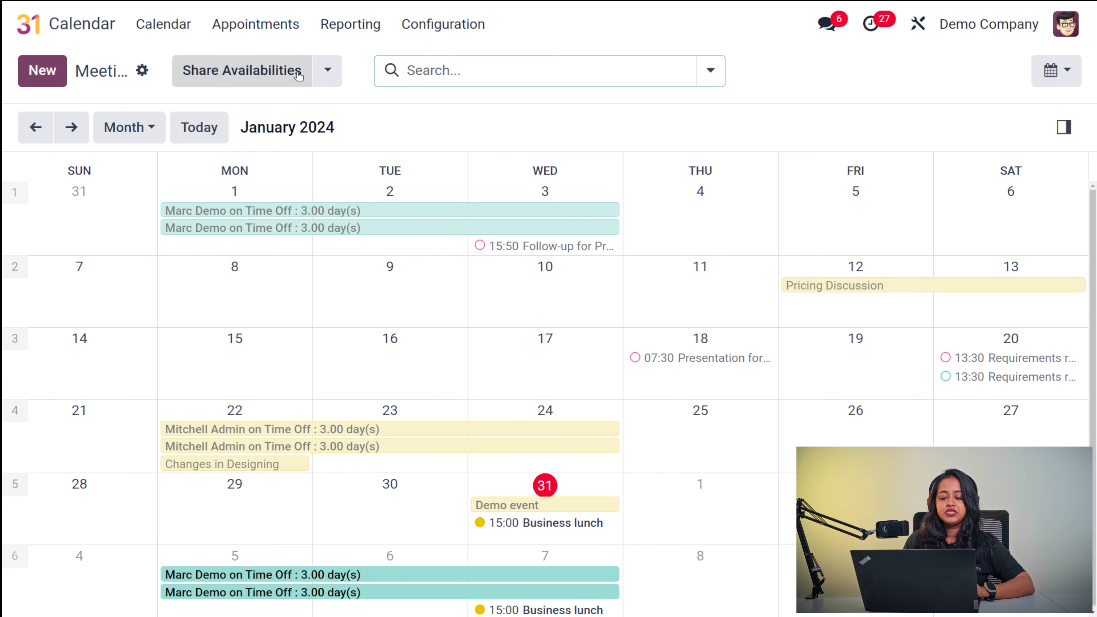
left_click(327, 76)
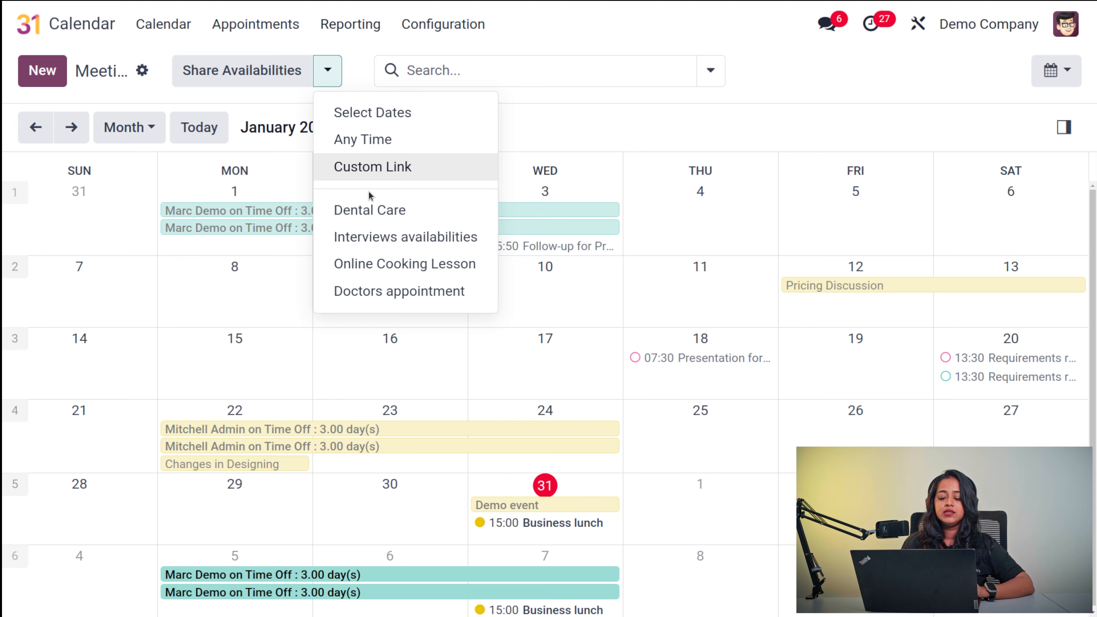
left_click(390, 291)
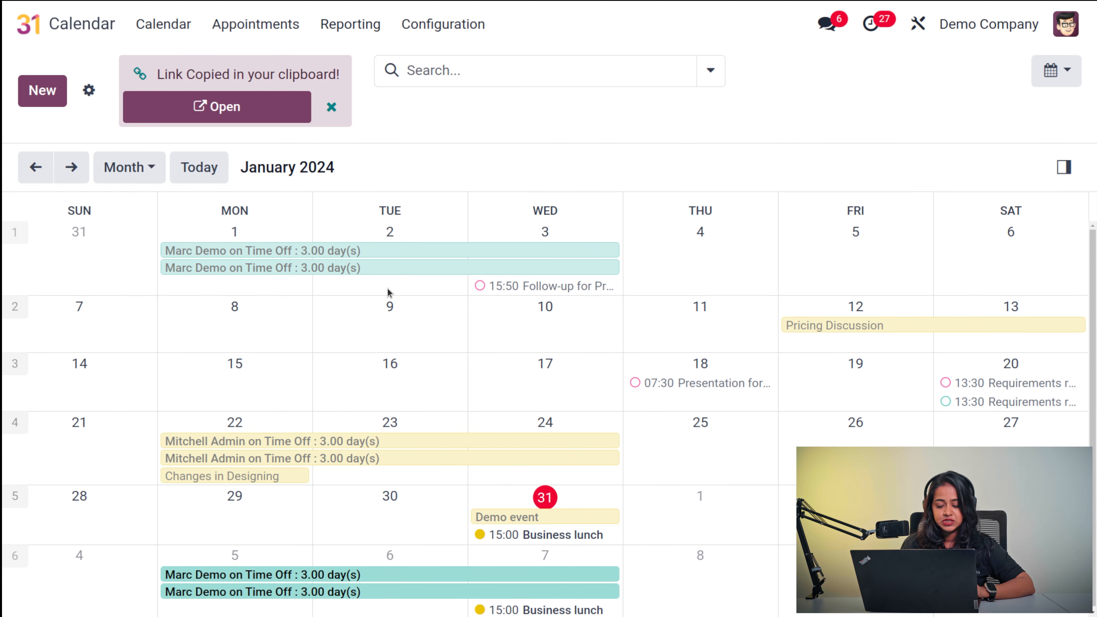
scroll(320, 297, "down", 1)
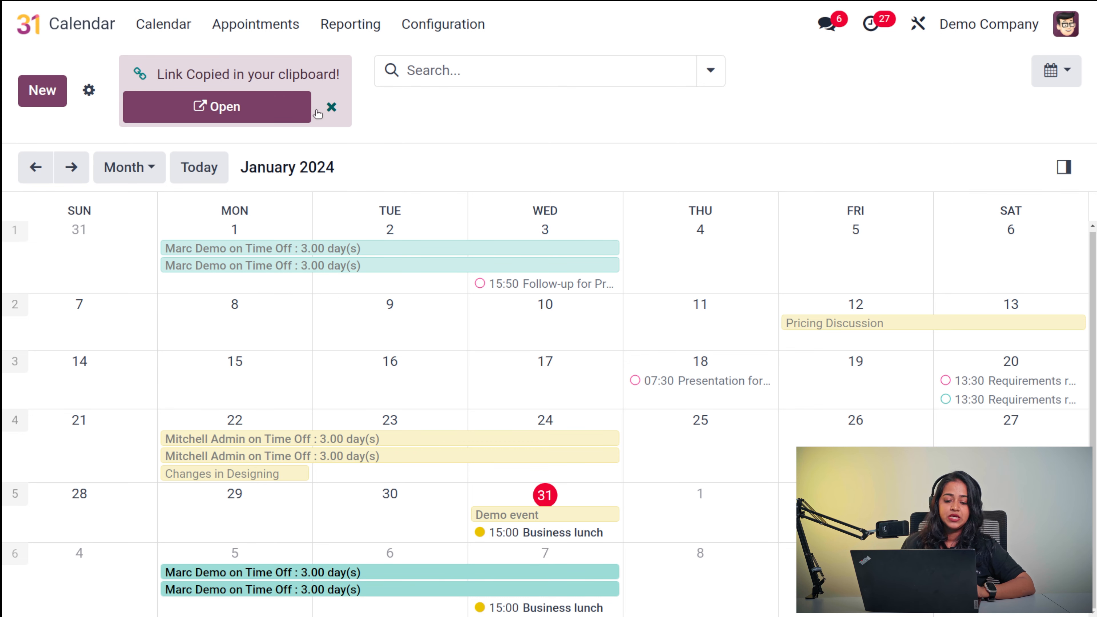
left_click(258, 110)
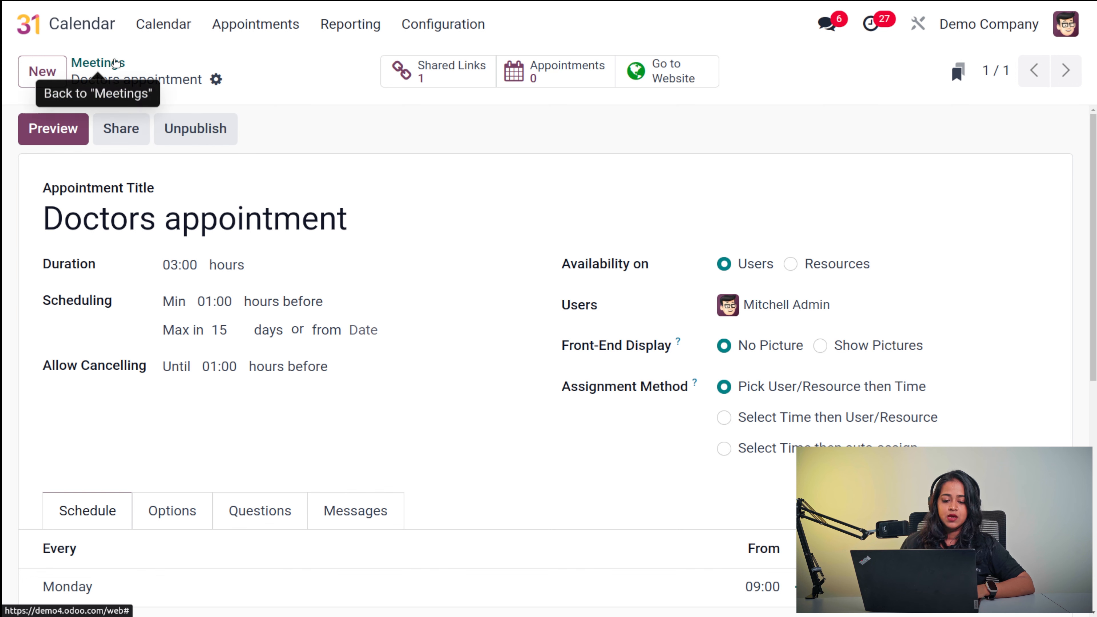
- Return to the meetings calendar, copy the share link for the Dental Care appointment type and open its form
left_click(115, 64)
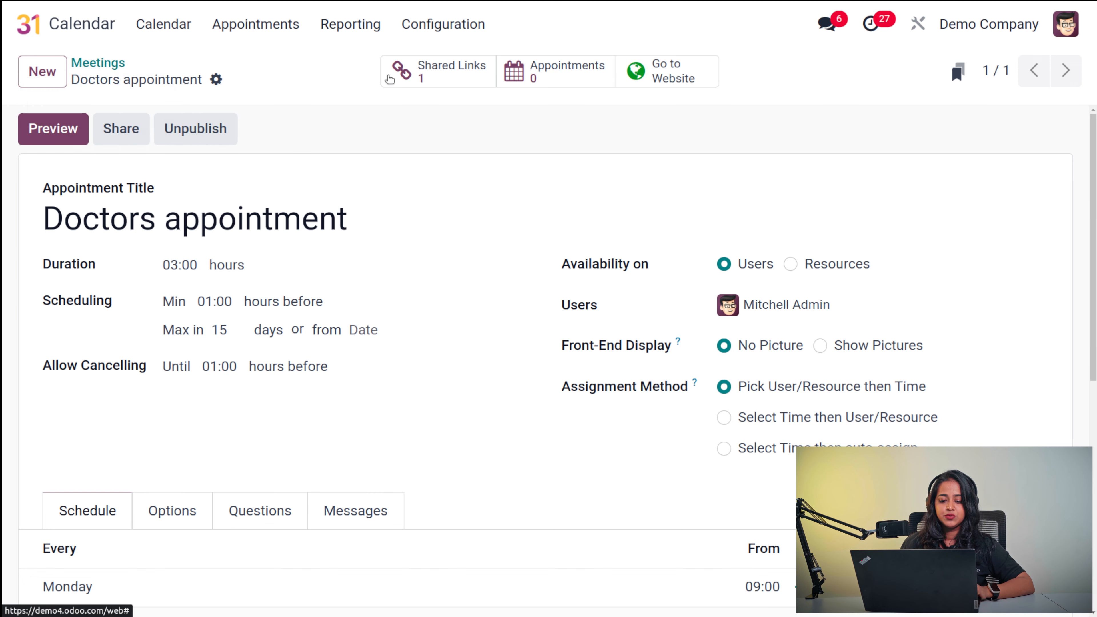
left_click(327, 70)
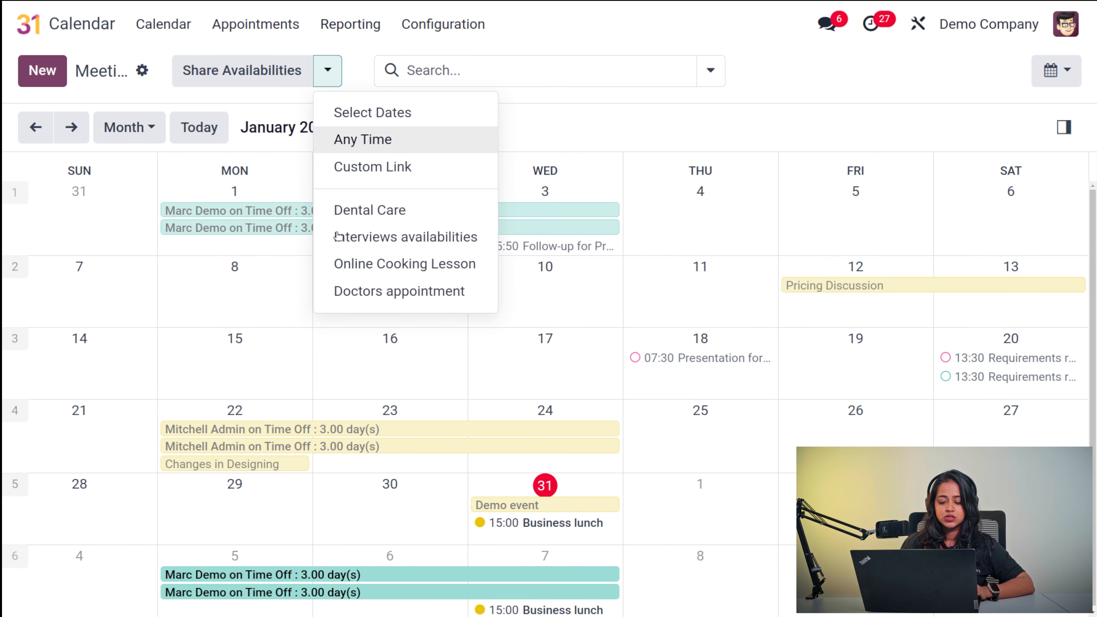
left_click(406, 210)
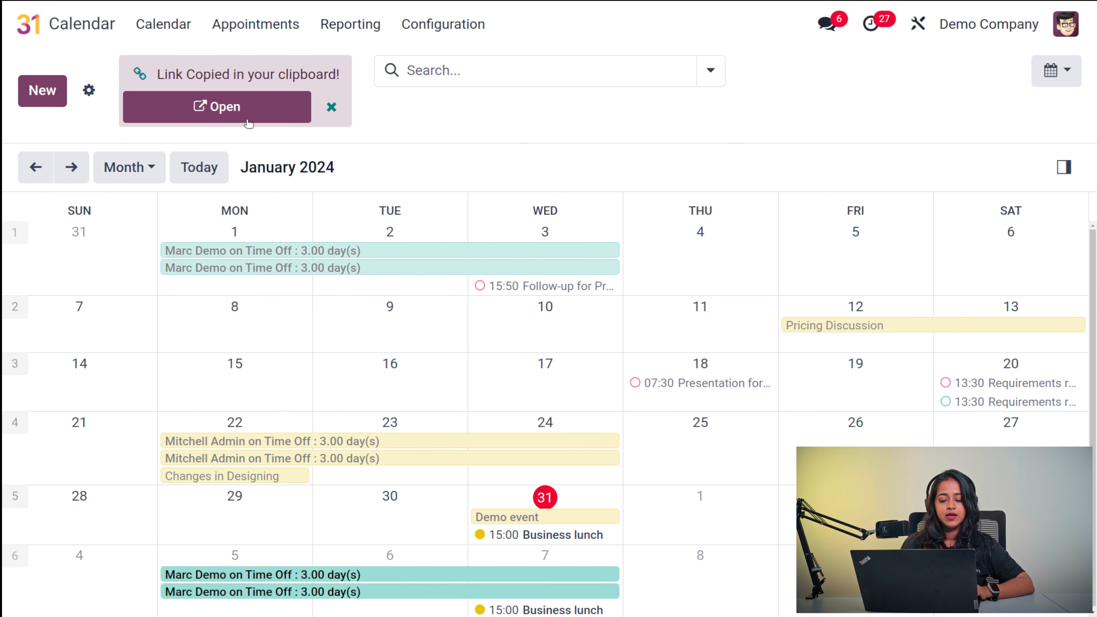
left_click(233, 104)
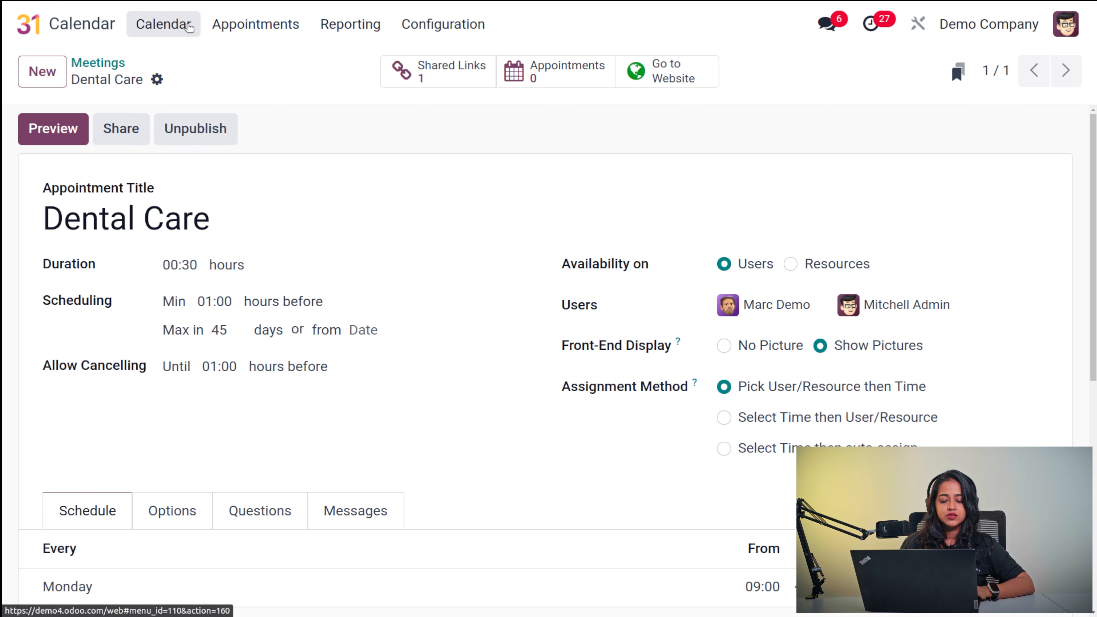
- Go back to the meetings calendar and review the available options for sharing availabilities, leaving them unselected
left_click(185, 25)
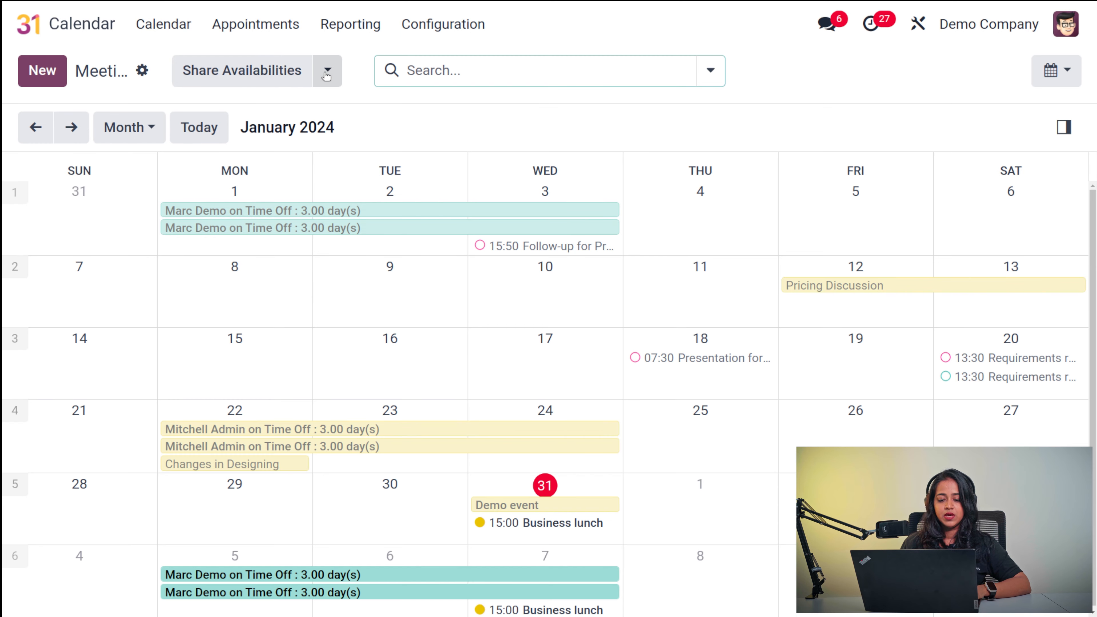
left_click(326, 73)
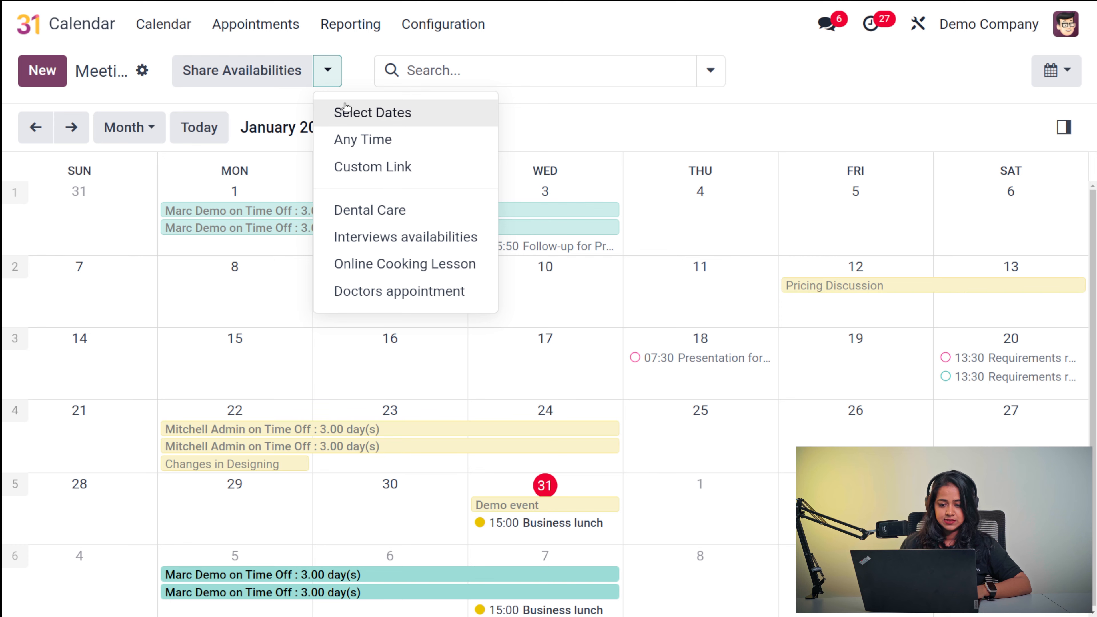
left_click(351, 72)
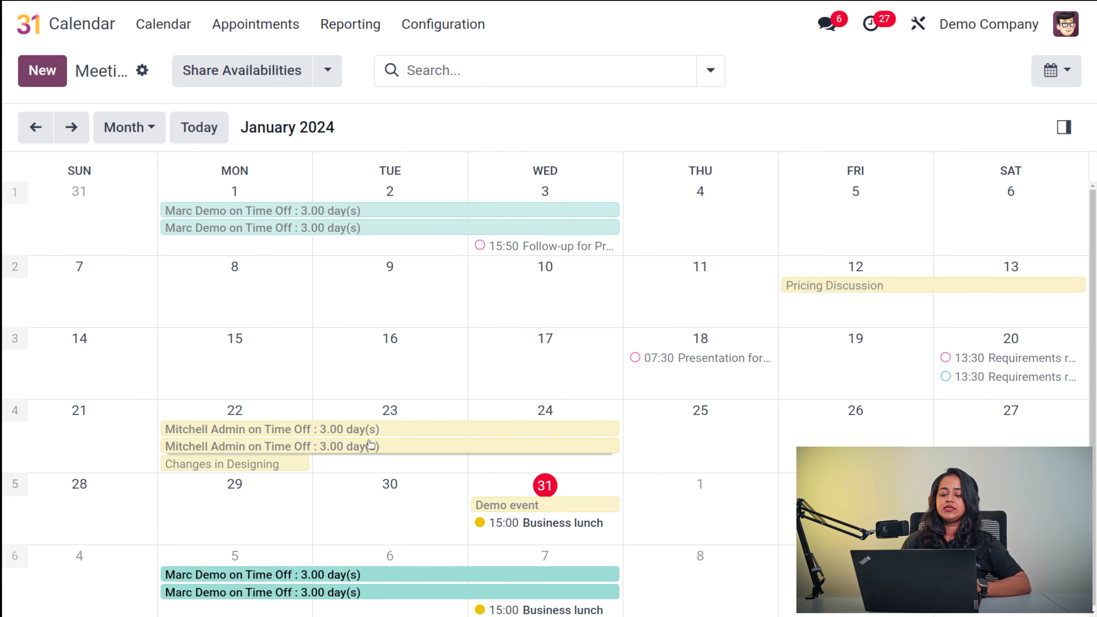